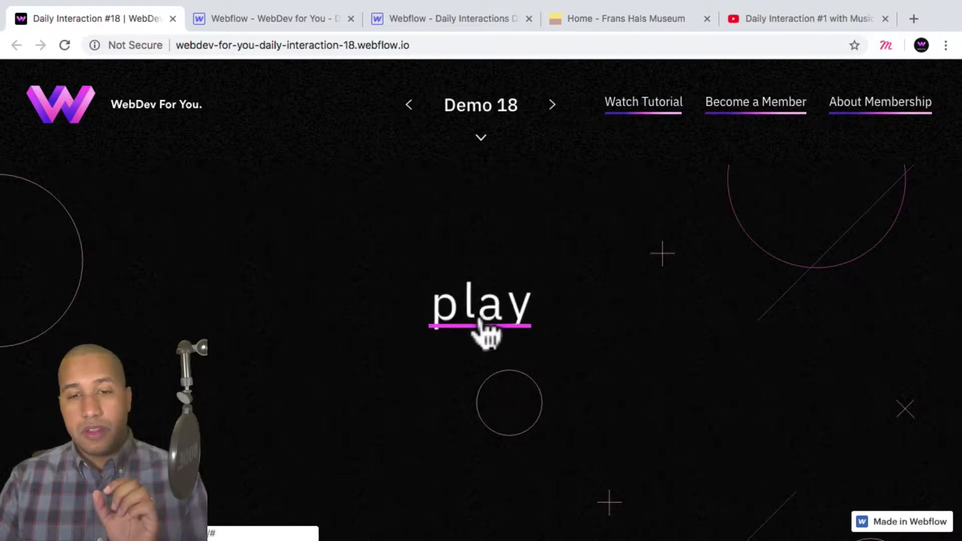
Preview the Demo 18 play link and its video lightbox, and compare it with the Frans Hals Museum site's animated Play link
{"action": "left_click", "coordinate": [495, 322]}
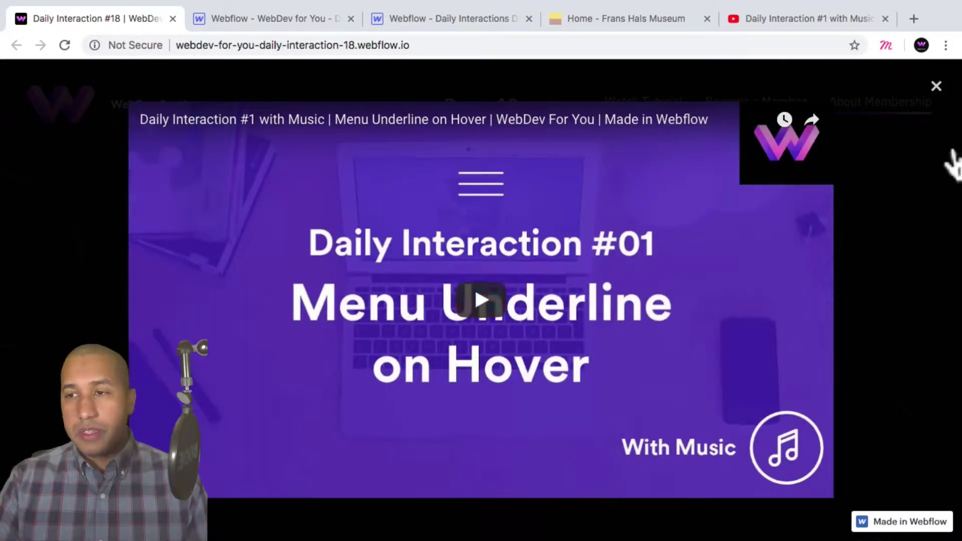
{"action": "left_click", "coordinate": [936, 88]}
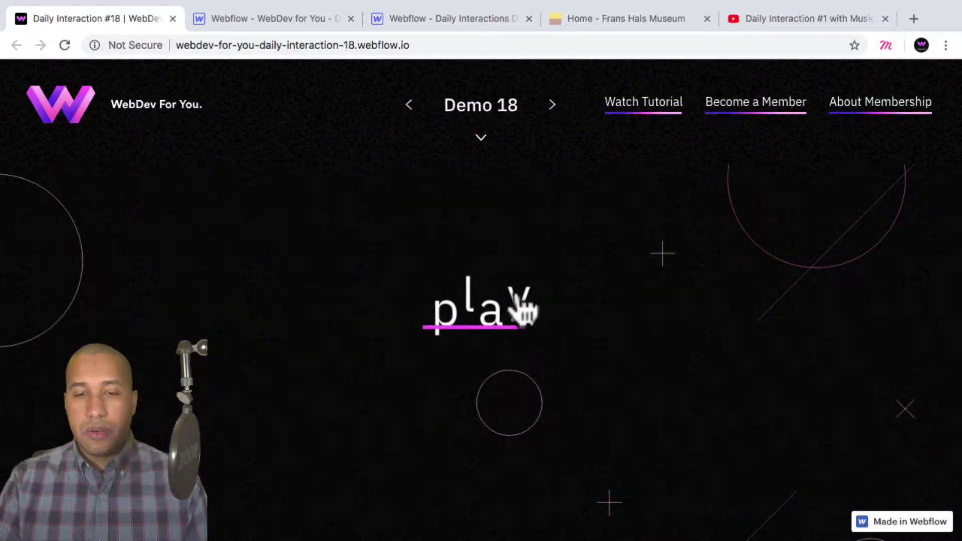
{"action": "left_click", "coordinate": [625, 26]}
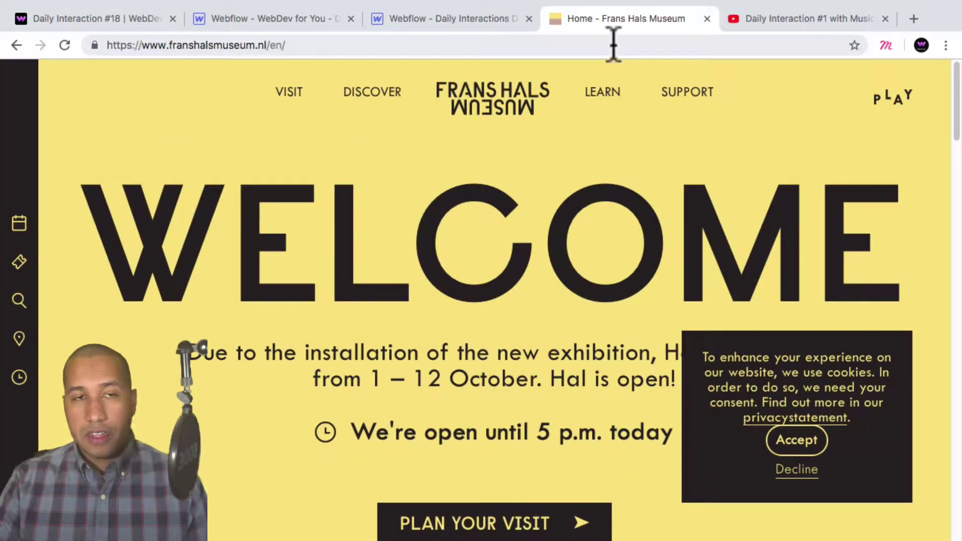
{"action": "left_click", "coordinate": [673, 100]}
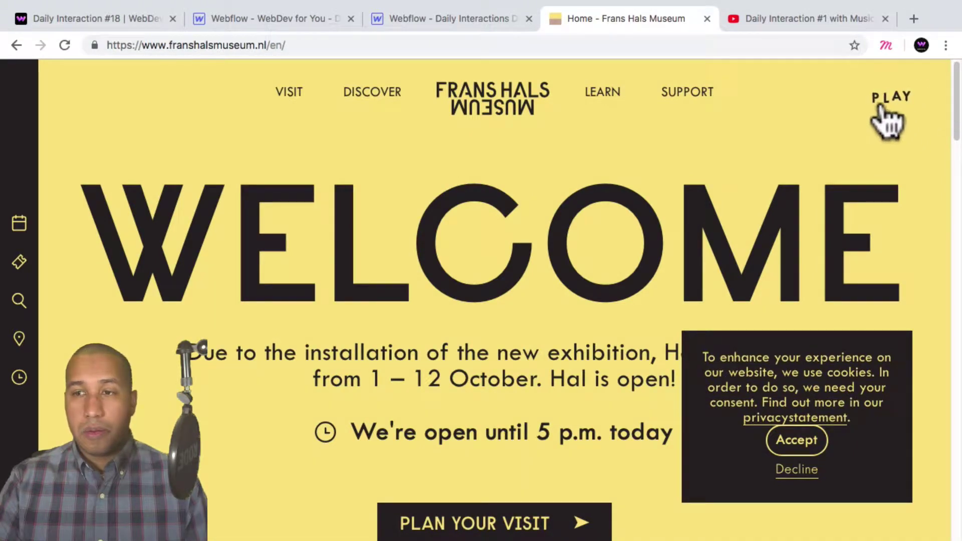
{"action": "left_click", "coordinate": [120, 20]}
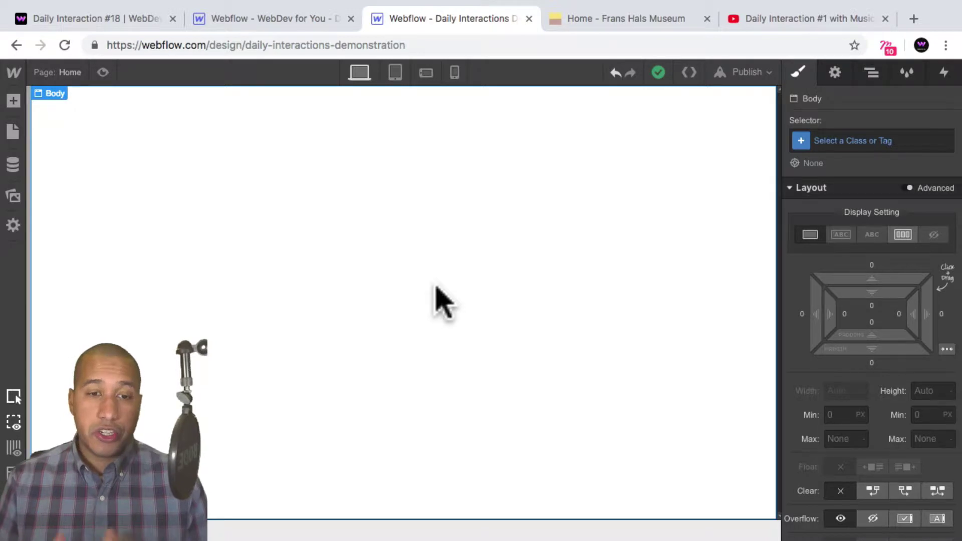
Create the class d-18-body on the Body element of the Daily Interactions demonstration page
{"action": "left_click", "coordinate": [850, 142]}
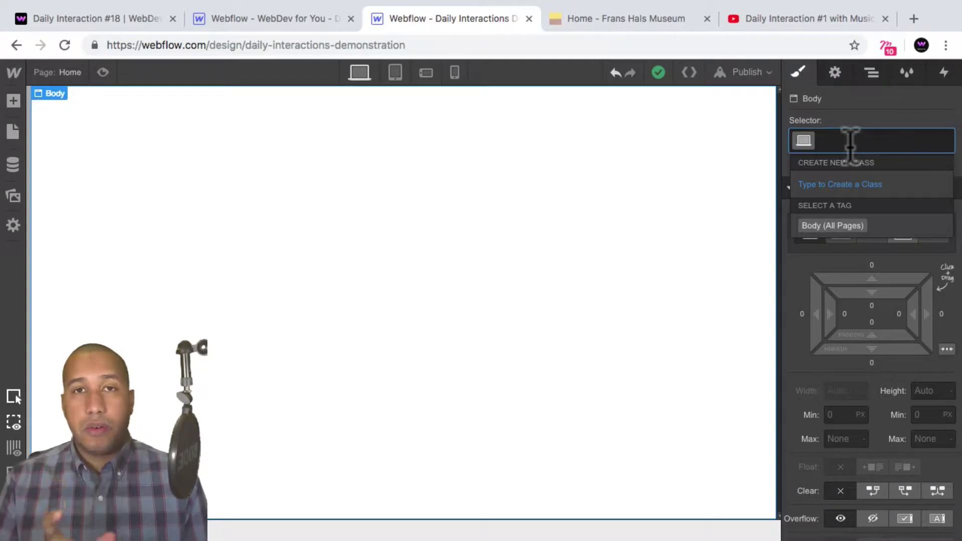
{"action": "type", "text": "d-"}
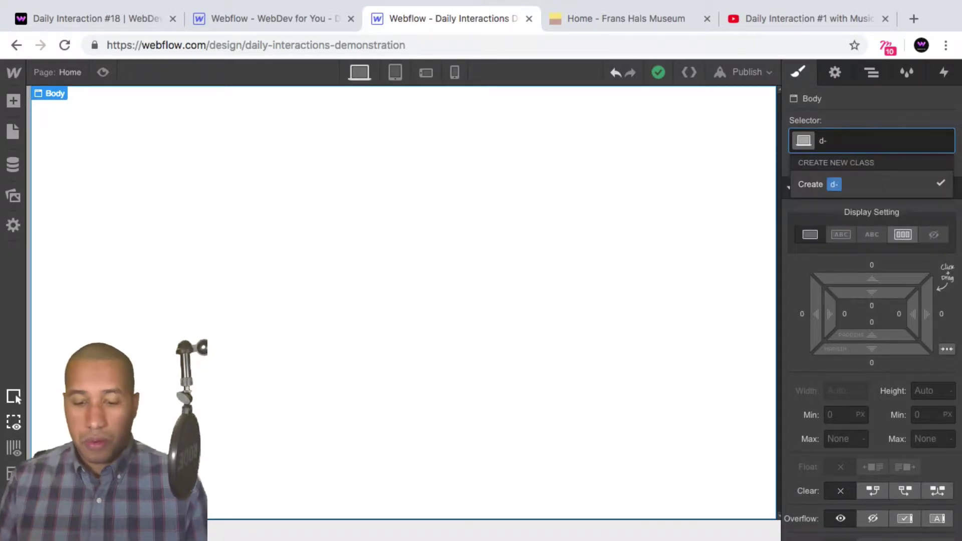
{"action": "type", "text": "18-body"}
{"action": "key", "text": "Return"}
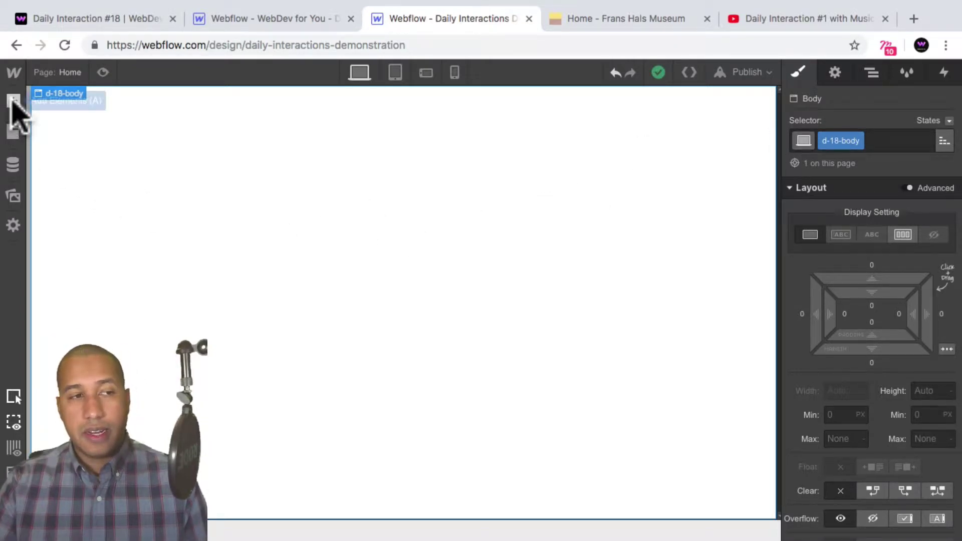
Add a Section to the page body and give it the new class d-18-section
{"action": "left_click", "coordinate": [13, 101]}
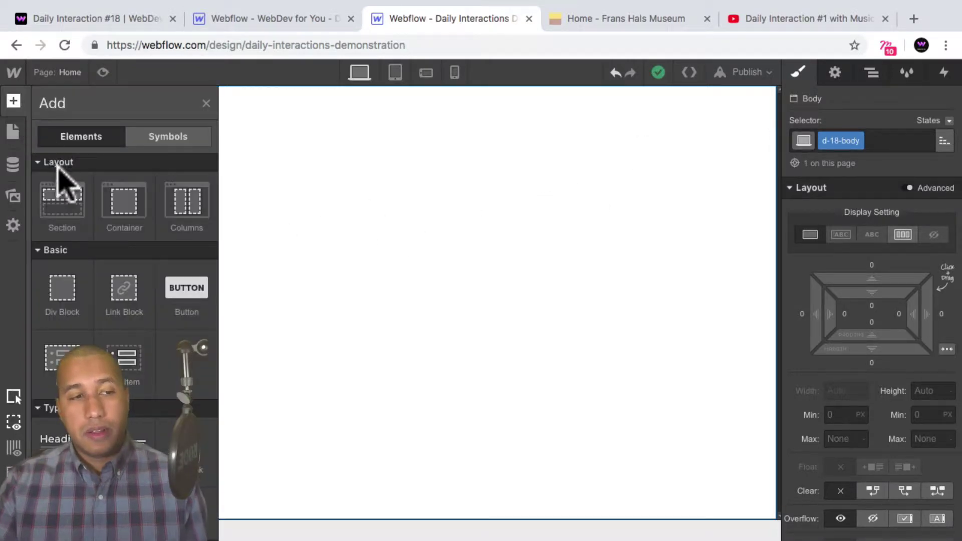
{"action": "left_click_drag", "start_coordinate": [62, 205], "coordinate": [337, 217]}
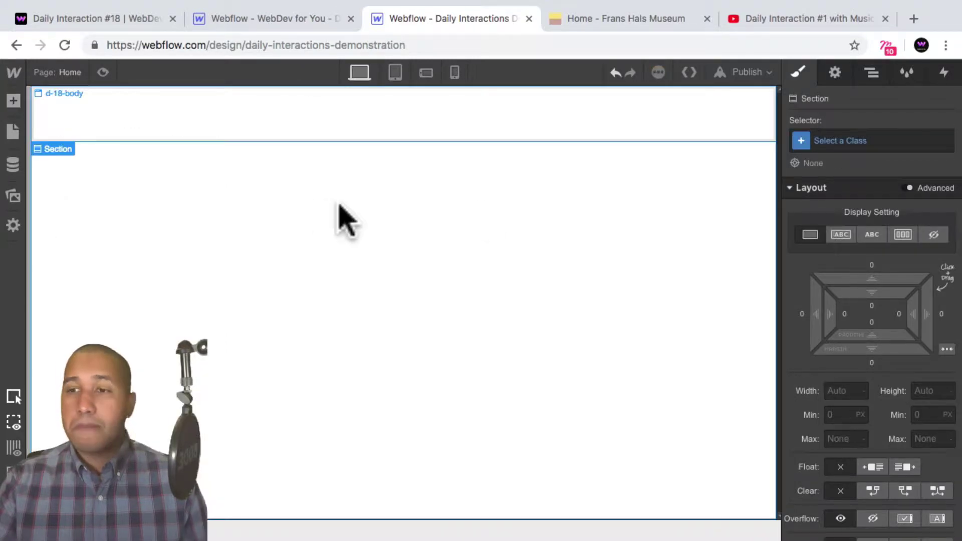
{"action": "left_click", "coordinate": [849, 139]}
{"action": "type", "text": "d"}
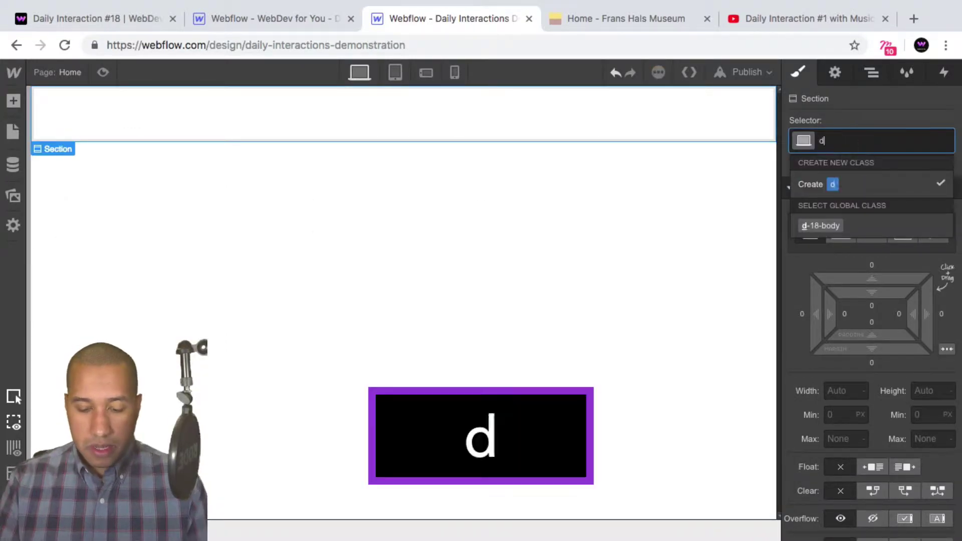
{"action": "type", "text": "-18-section"}
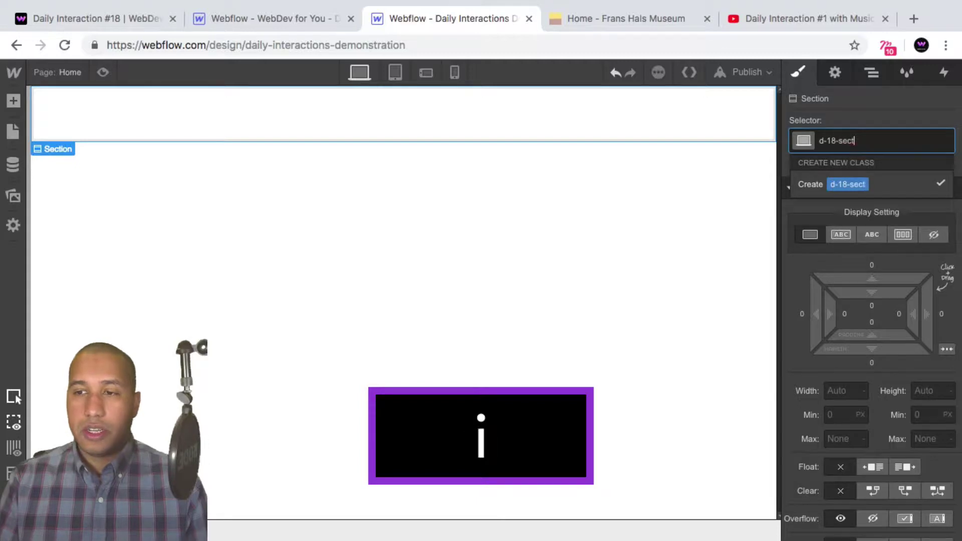
{"action": "key", "text": "Return"}
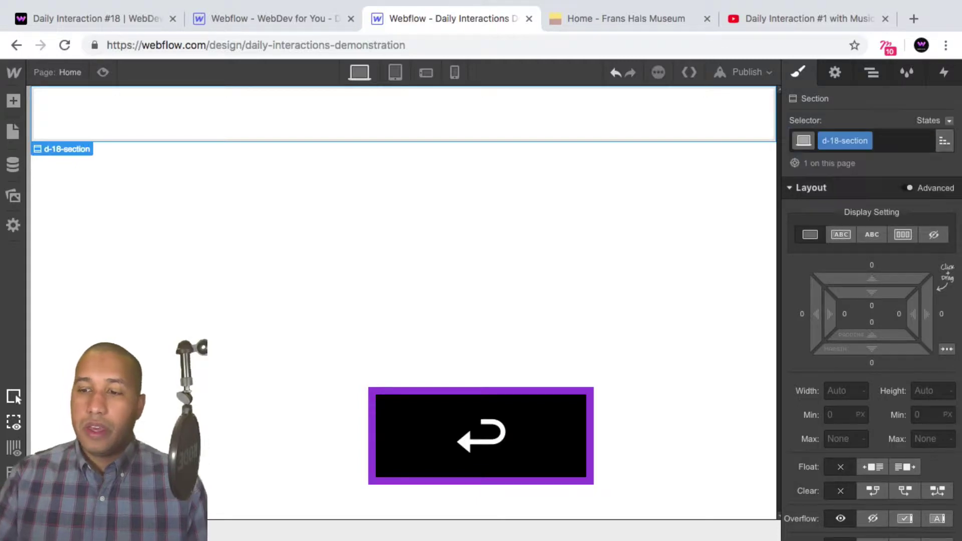
Set the height of the d-18-section to 100 VH
{"action": "left_click", "coordinate": [941, 392]}
{"action": "type", "text": "10"}
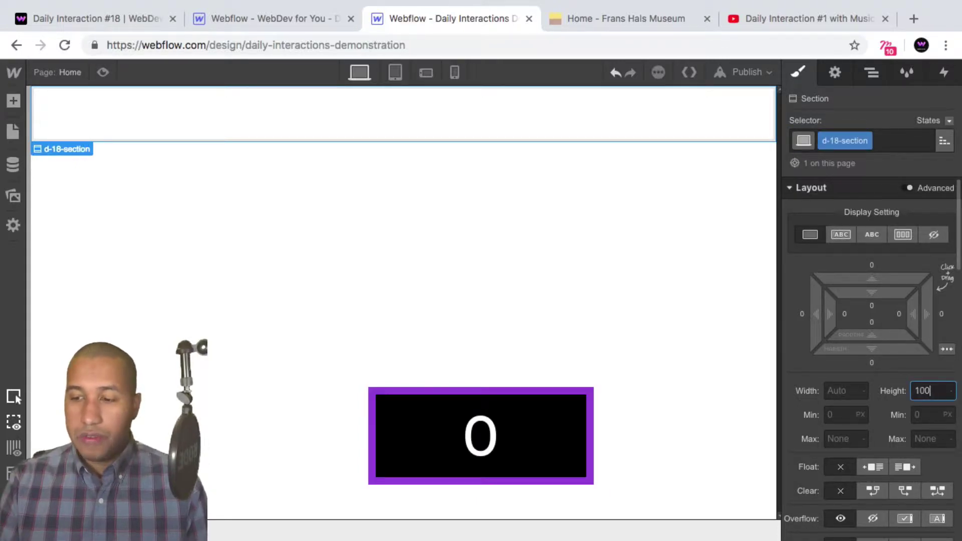
{"action": "type", "text": "0"}
{"action": "key", "text": "Return"}
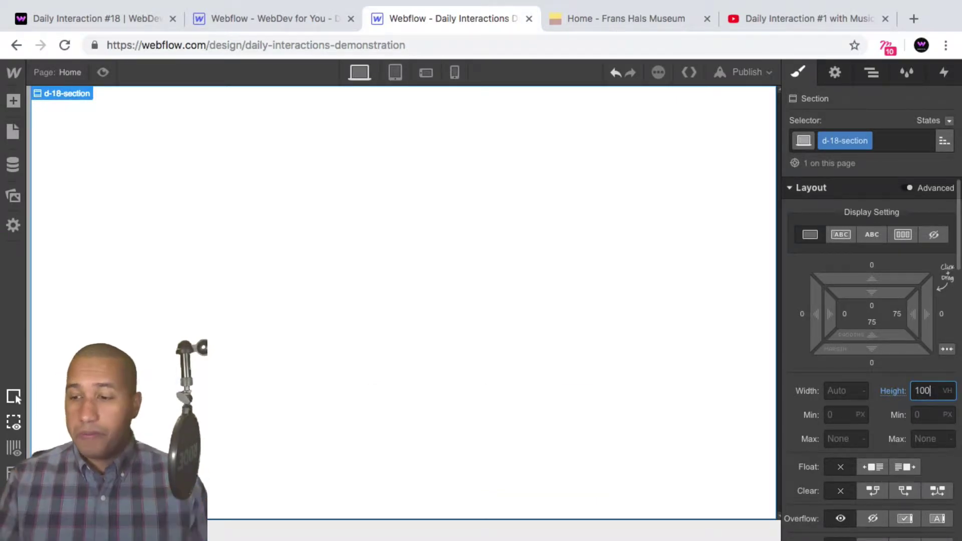
Set the section's background colour to the black swatch
{"action": "scroll", "coordinate": [815, 275], "scroll_direction": "down", "scroll_amount": 4}
{"action": "scroll", "coordinate": [832, 288], "scroll_direction": "down", "scroll_amount": 6}
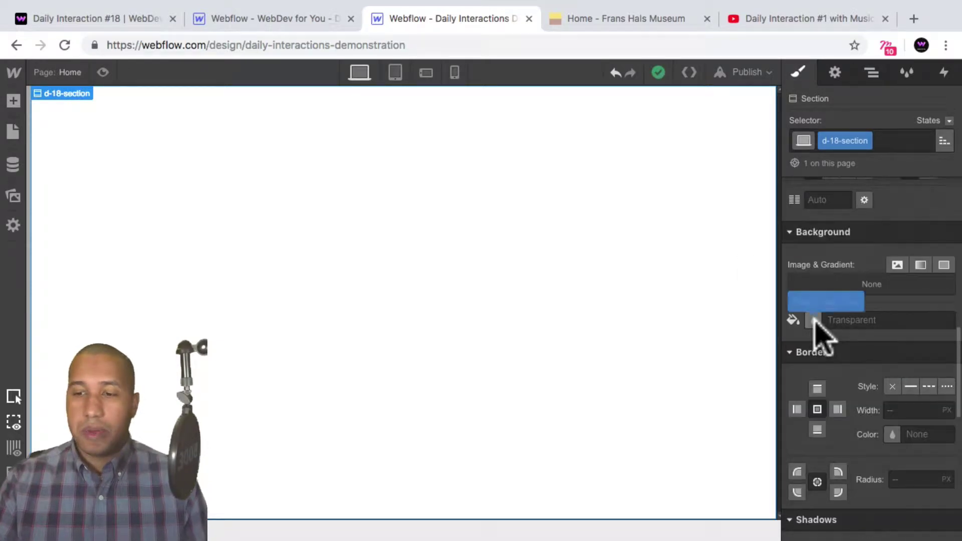
{"action": "left_click", "coordinate": [814, 321]}
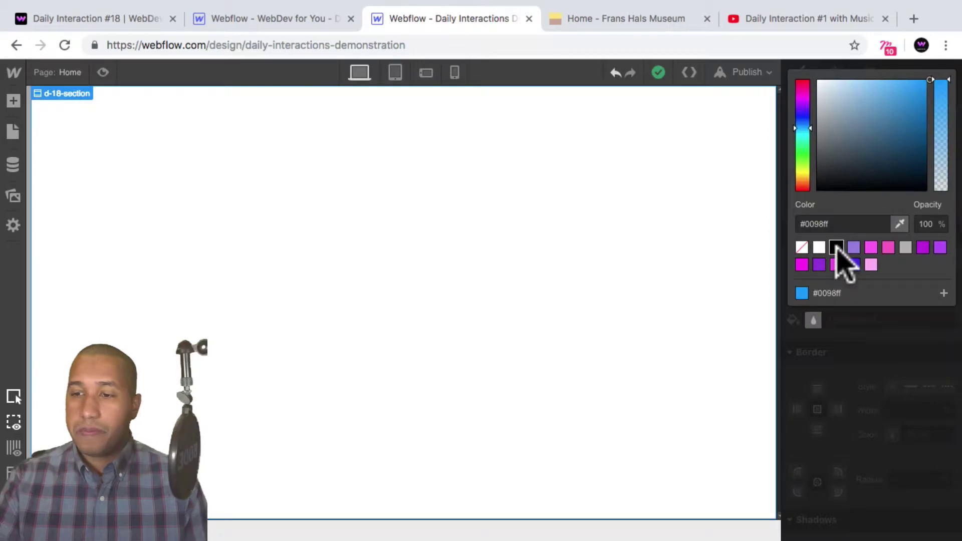
{"action": "left_click", "coordinate": [836, 248]}
{"action": "left_click", "coordinate": [920, 329]}
Switch the section's display to horizontal flex with its children centred both horizontally and vertically
{"action": "scroll", "coordinate": [925, 341], "scroll_direction": "up", "scroll_amount": 6}
{"action": "scroll", "coordinate": [922, 336], "scroll_direction": "up", "scroll_amount": 4}
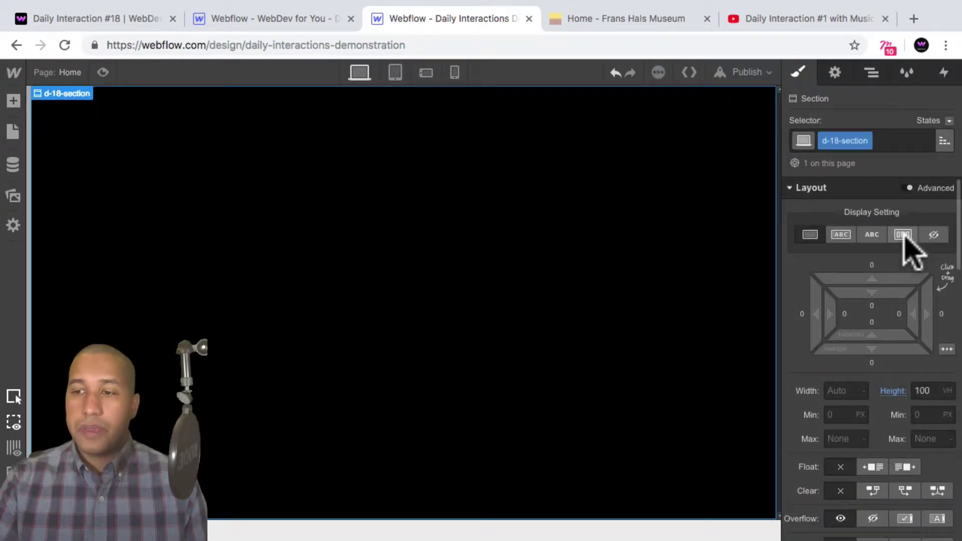
{"action": "left_click", "coordinate": [903, 235]}
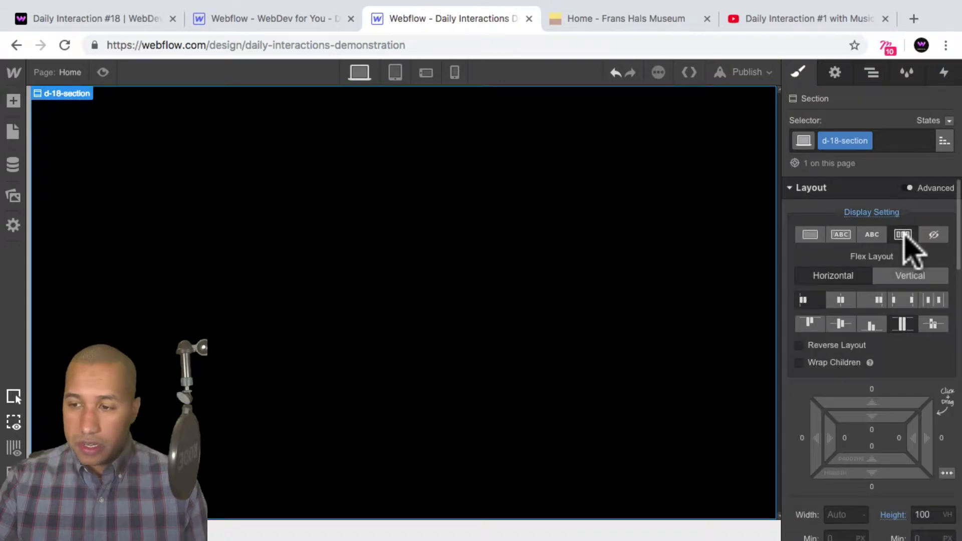
{"action": "left_click", "coordinate": [847, 300]}
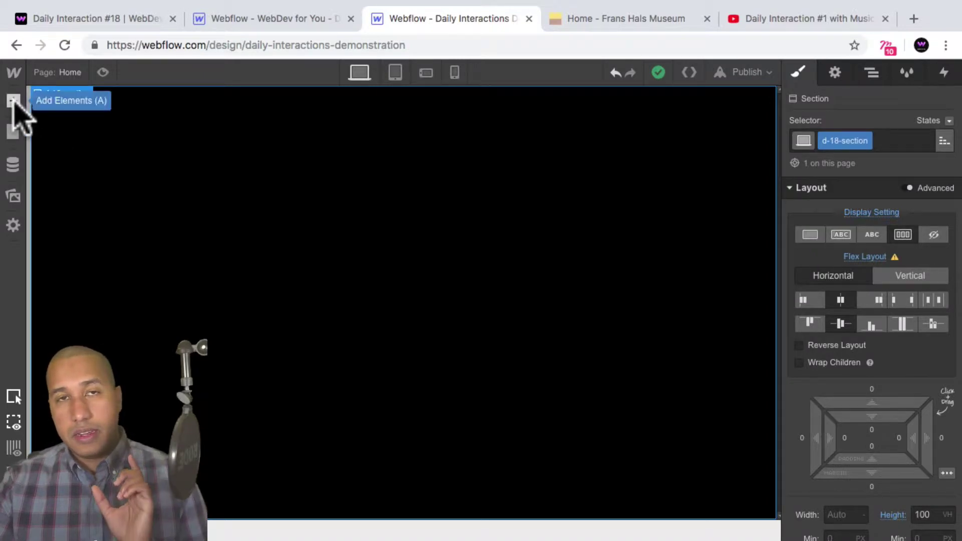
Add a Div Block inside the section and give it the new class d-18-lightbox-link-wrapper
{"action": "left_click", "coordinate": [13, 100]}
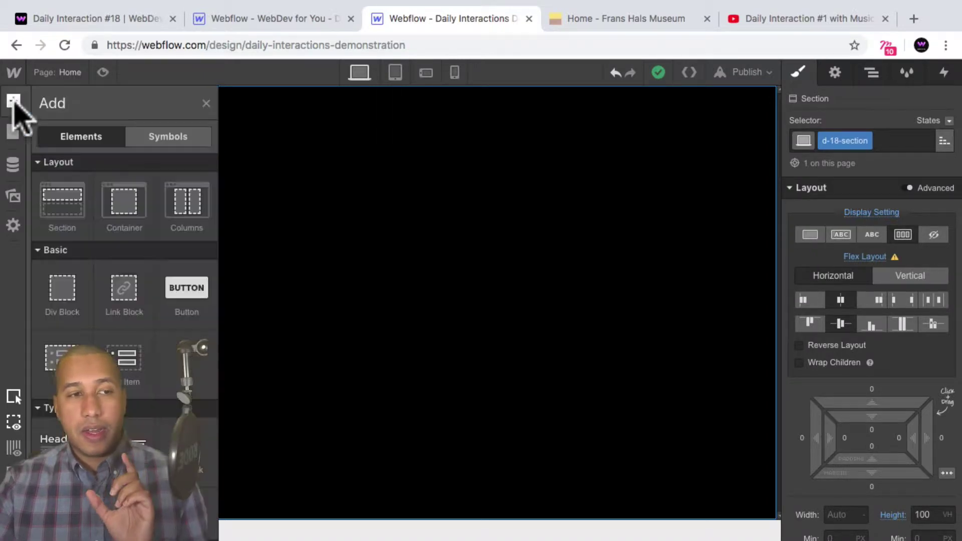
{"action": "left_click", "coordinate": [63, 293]}
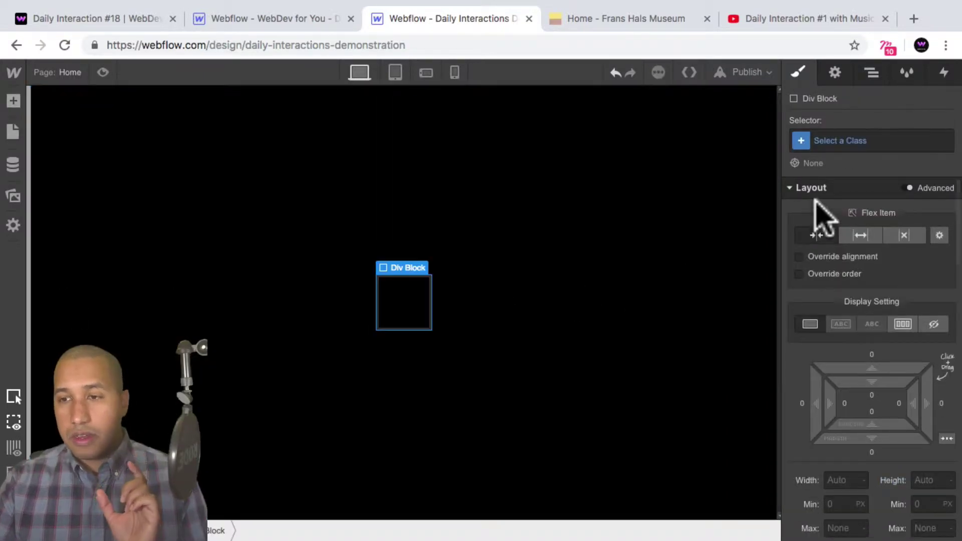
{"action": "left_click", "coordinate": [852, 142]}
{"action": "type", "text": "d-"}
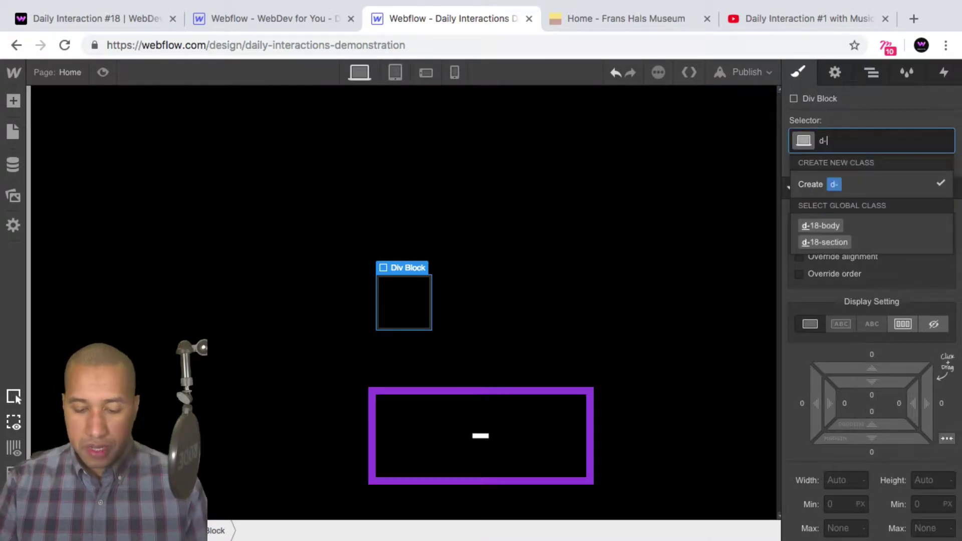
{"action": "type", "text": "18-lightbo"}
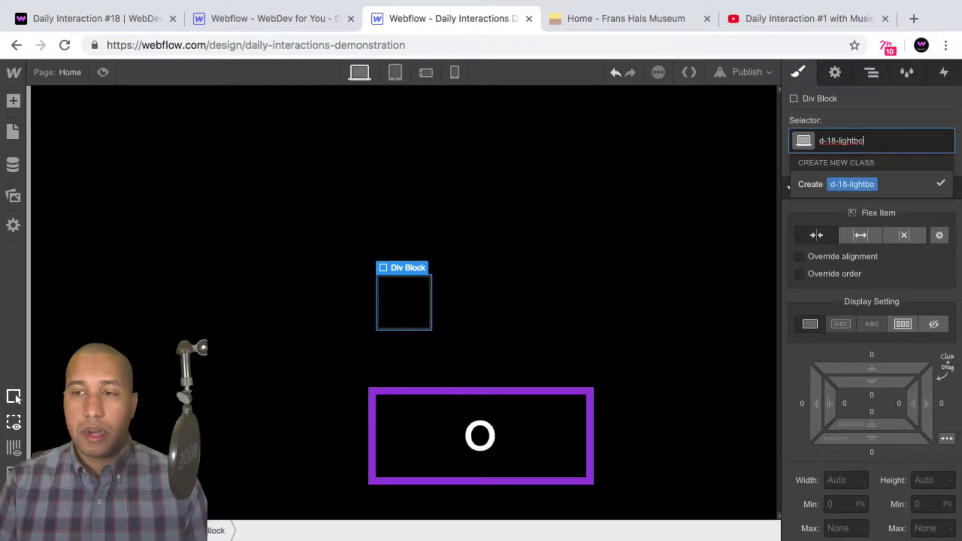
{"action": "type", "text": "x-link-wrapper"}
{"action": "key", "text": "Return"}
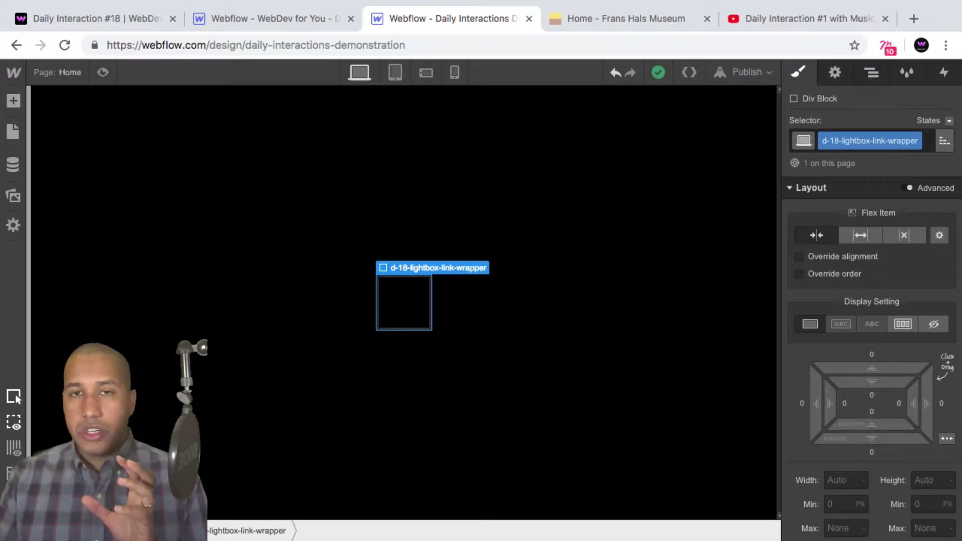
Check the play link on the Daily Interaction #18 demo page and return to the Webflow design
{"action": "left_click", "coordinate": [80, 22]}
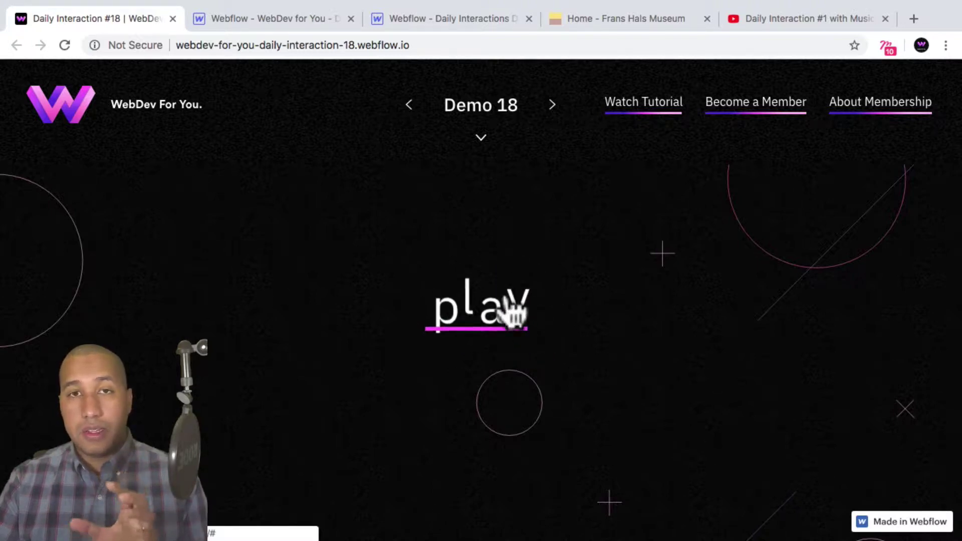
{"action": "left_click", "coordinate": [438, 18]}
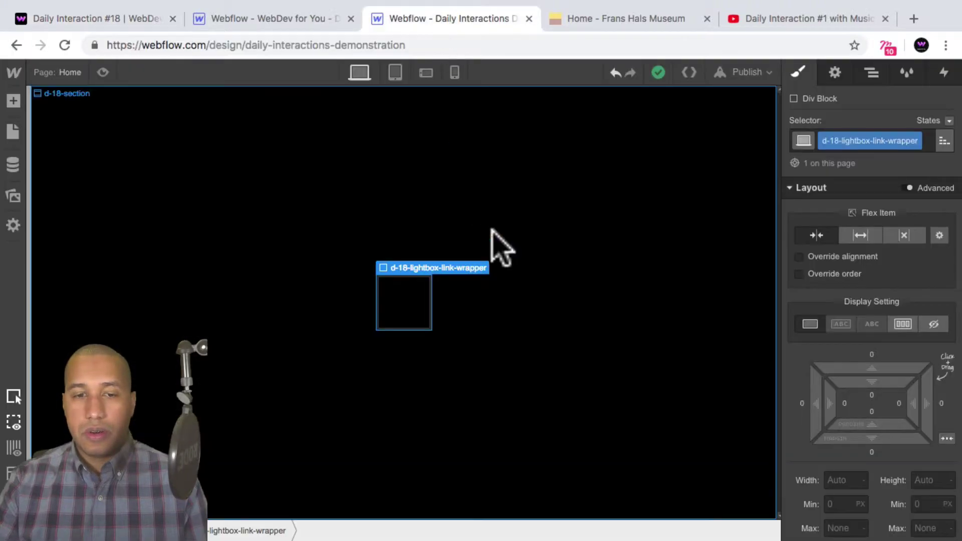
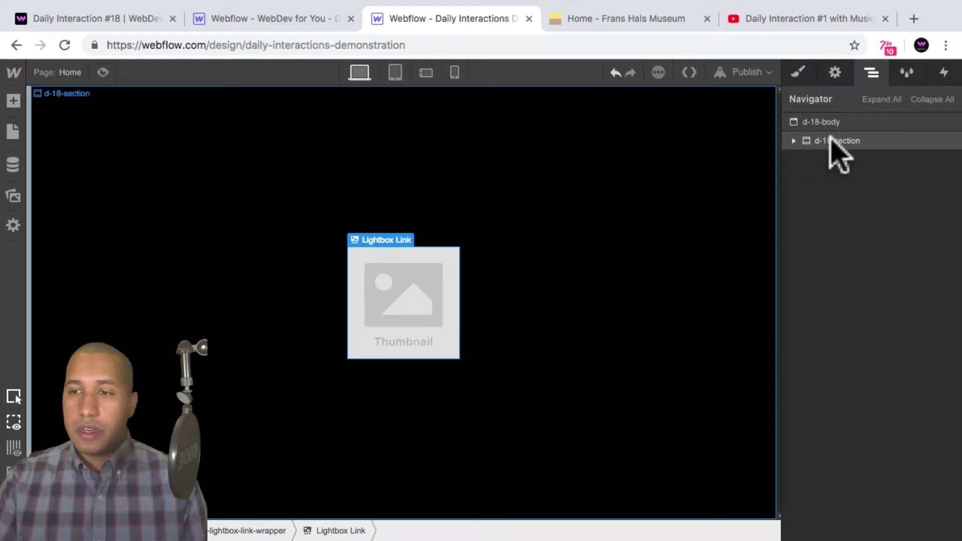
Delete the thumbnail image nested in the Lightbox Link within d-18-lightbox-link-wrapper
{"action": "left_click", "coordinate": [794, 141]}
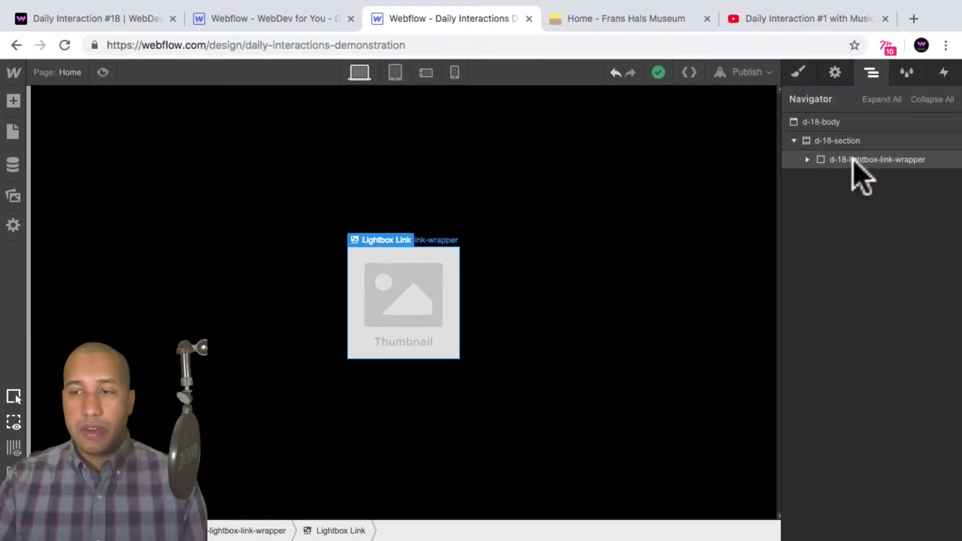
{"action": "left_click", "coordinate": [808, 159]}
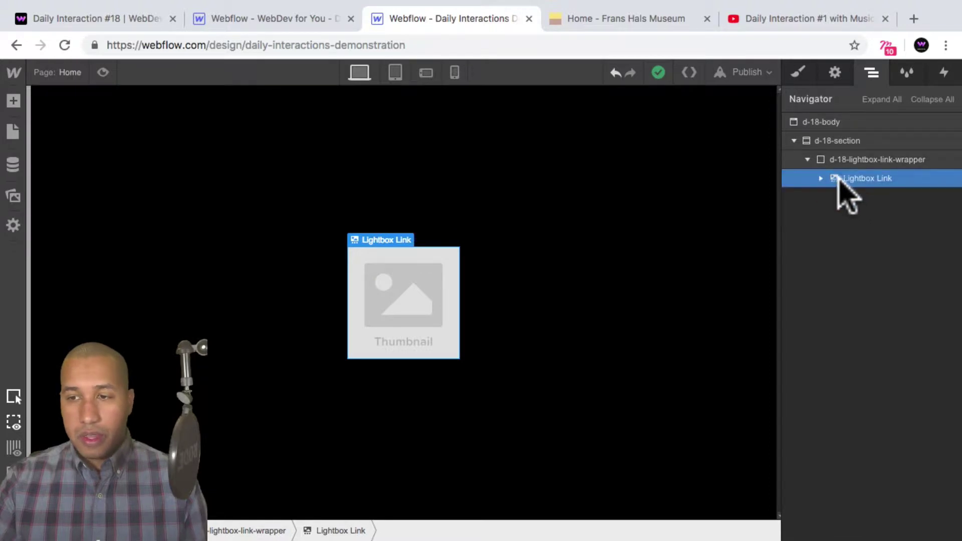
{"action": "left_click", "coordinate": [821, 179]}
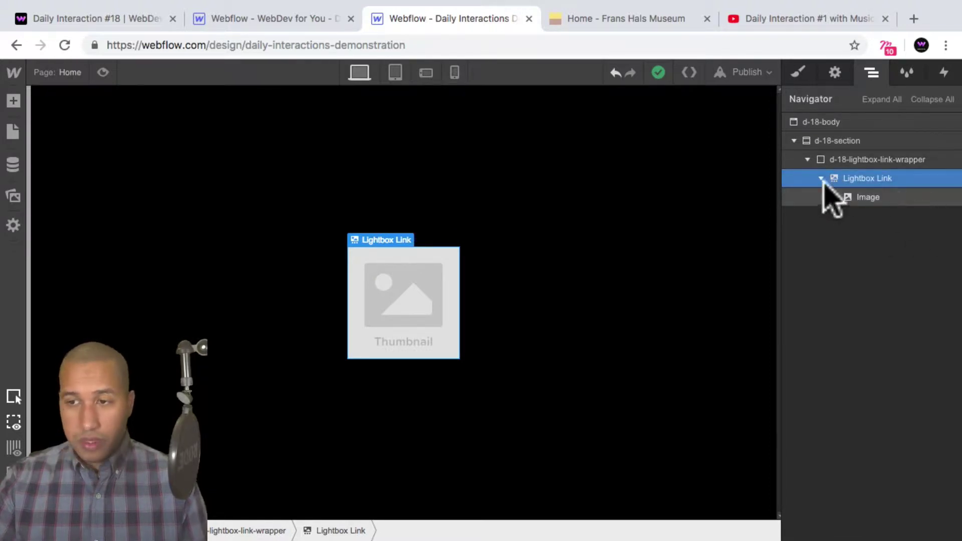
{"action": "left_click", "coordinate": [860, 198]}
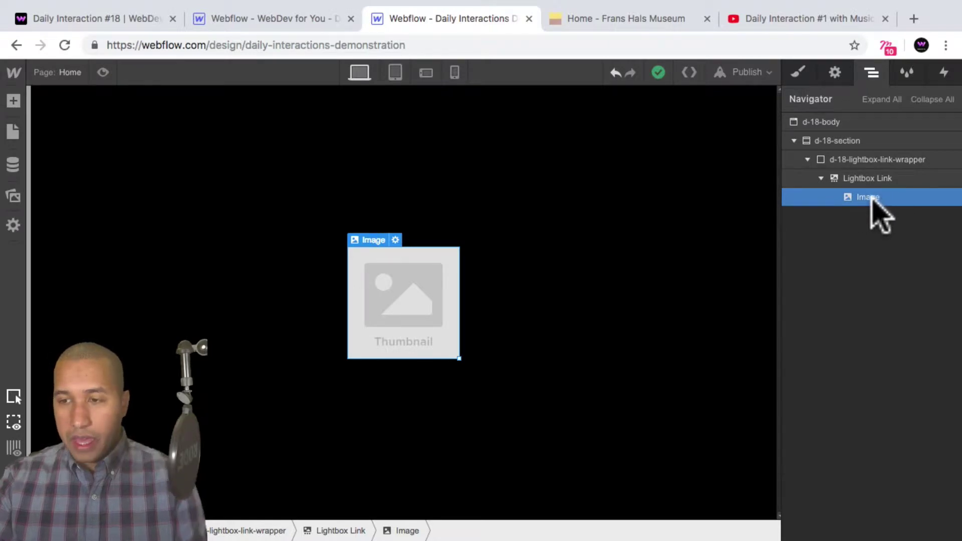
{"action": "key", "text": "BackSpace"}
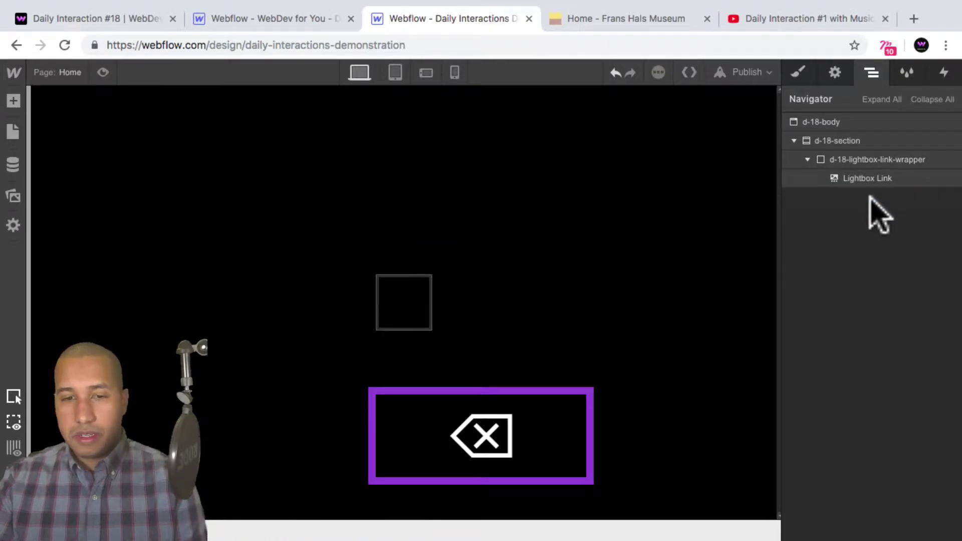
Give the Lightbox Link inside d-18-lightbox-link-wrapper the new class d-18-lightbox-link
{"action": "left_click", "coordinate": [862, 179]}
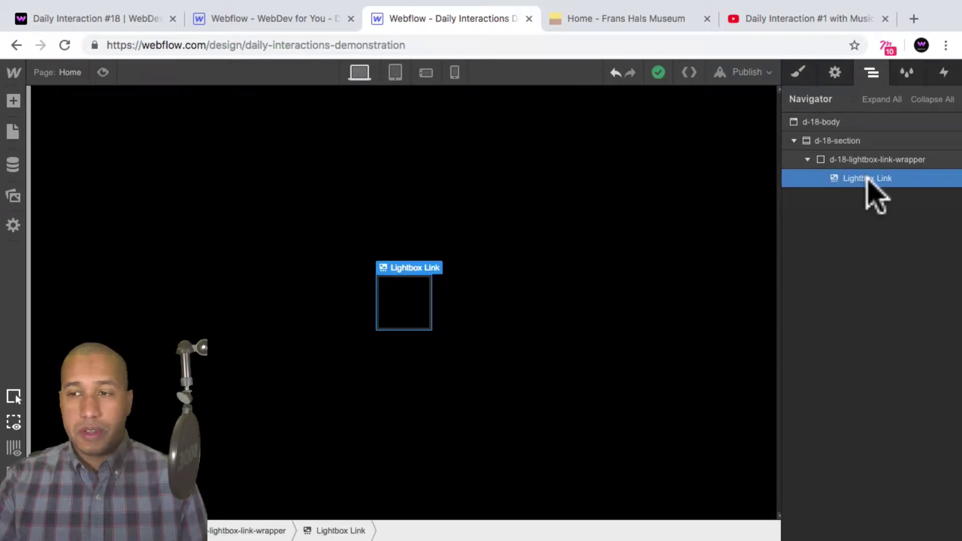
{"action": "left_click", "coordinate": [800, 75]}
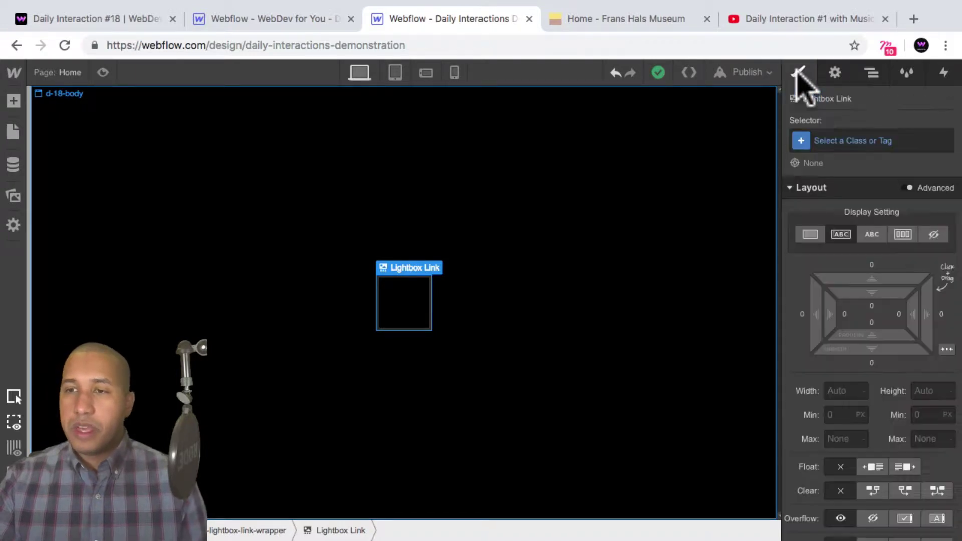
{"action": "left_click", "coordinate": [854, 140]}
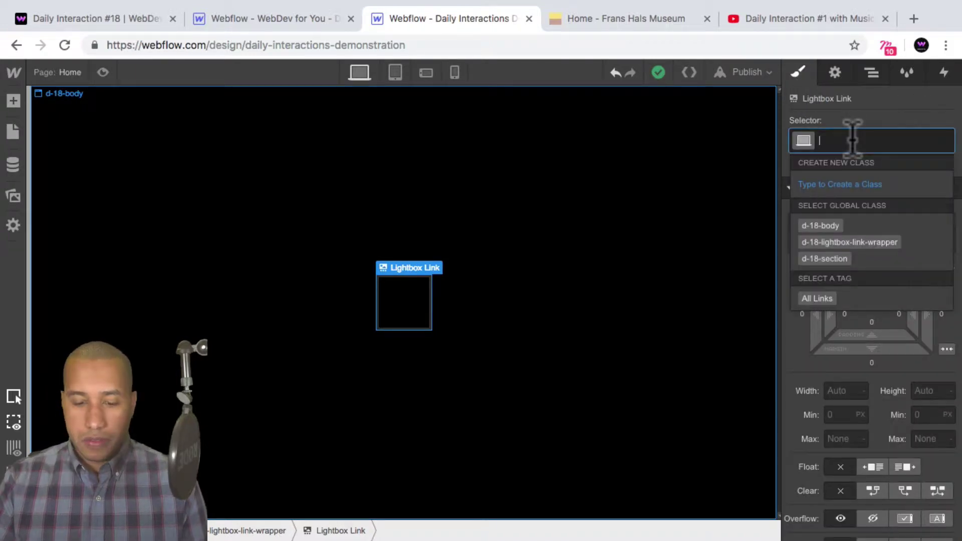
{"action": "type", "text": "d-18-ligh"}
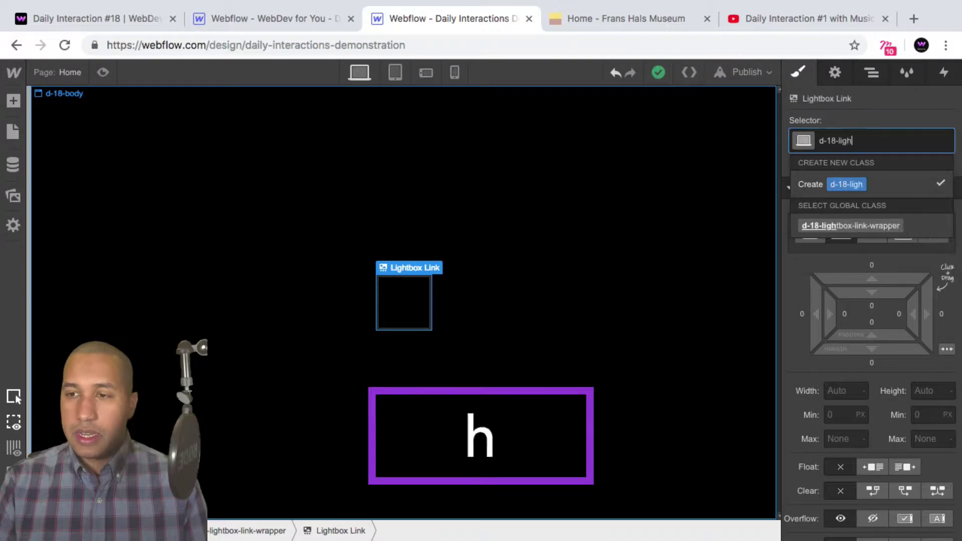
{"action": "type", "text": "tbox-link"}
{"action": "key", "text": "Return"}
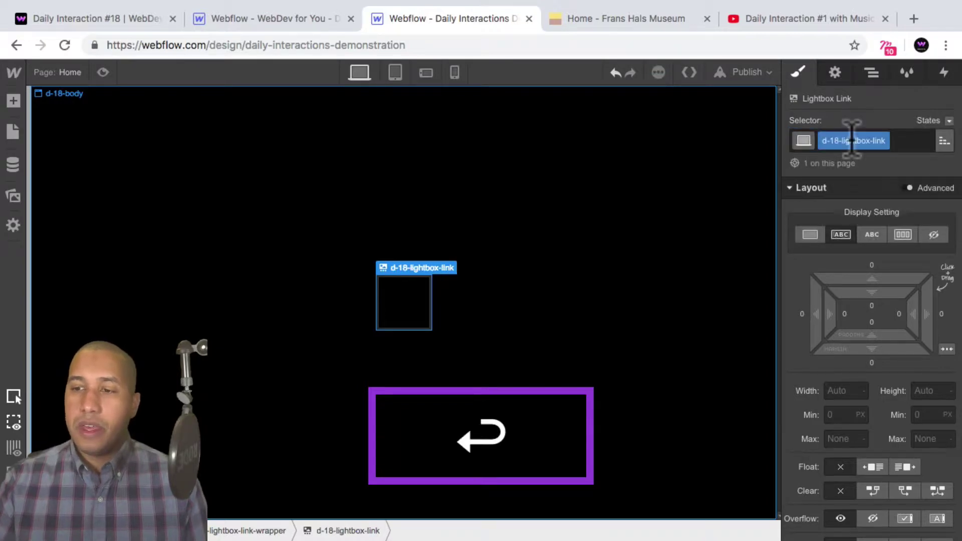
Set the display of d-18-lightbox-link to horizontal flex with its children centred horizontally and vertically
{"action": "left_click", "coordinate": [904, 236]}
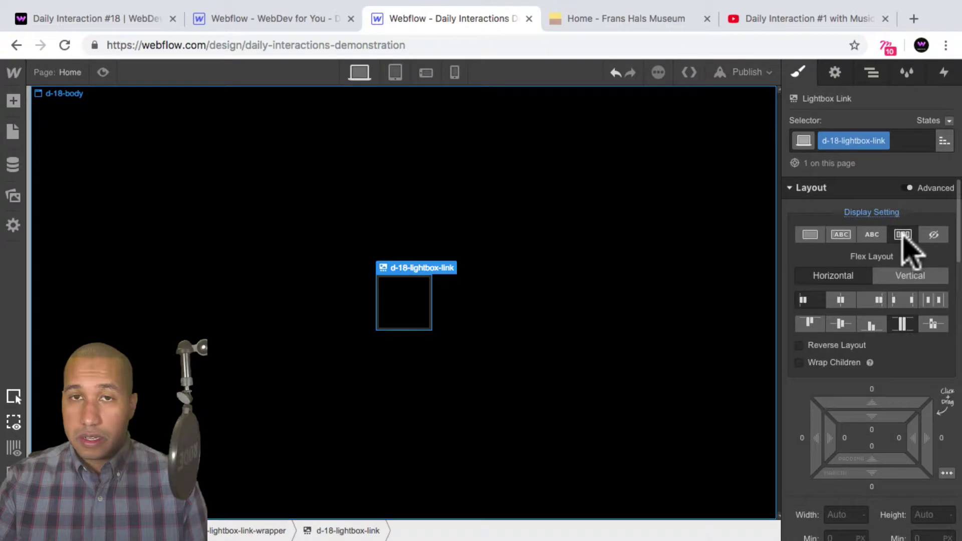
{"action": "left_click", "coordinate": [841, 301]}
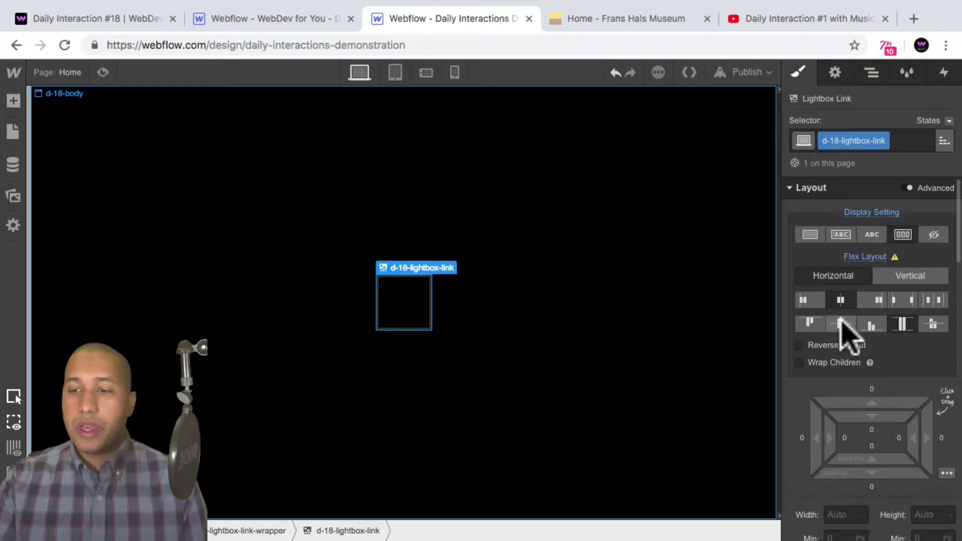
{"action": "left_click", "coordinate": [841, 323]}
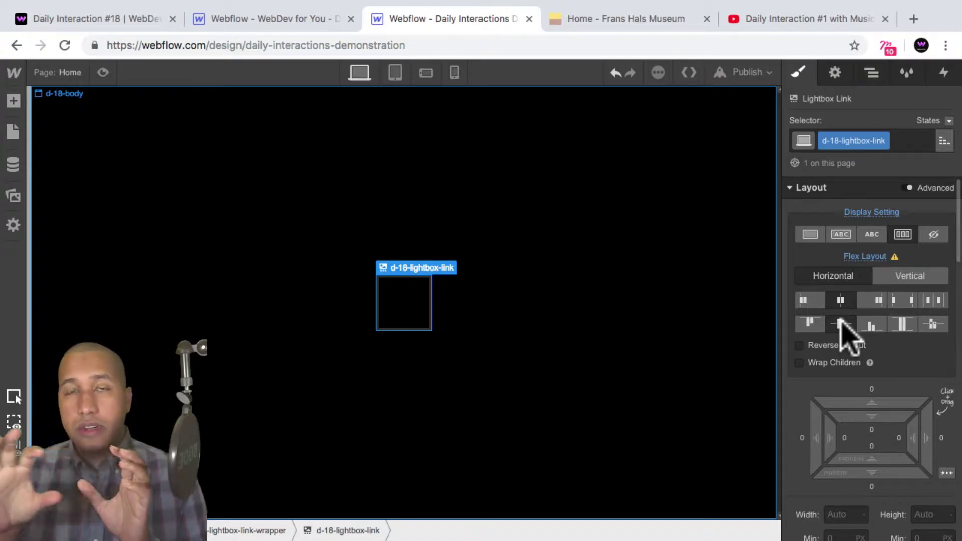
Set the position of d-18-lightbox-link to relative
{"action": "scroll", "coordinate": [883, 324], "scroll_direction": "down", "scroll_amount": 5}
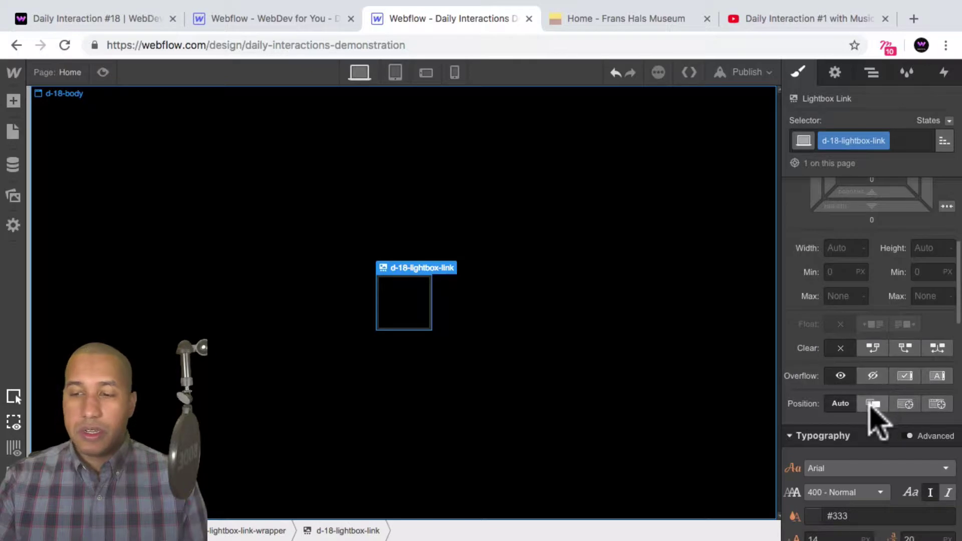
{"action": "left_click", "coordinate": [872, 404]}
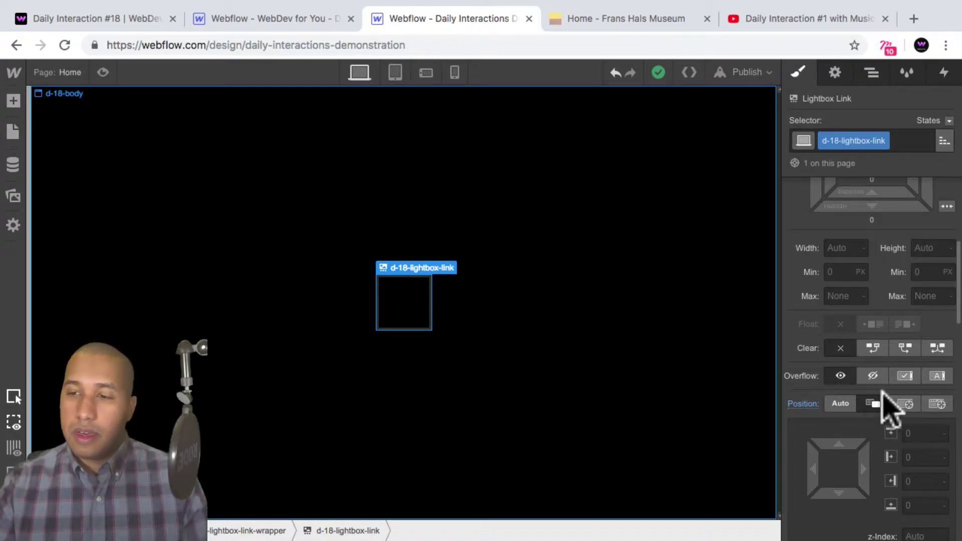
{"action": "scroll", "coordinate": [927, 369], "scroll_direction": "up", "scroll_amount": 4}
{"action": "scroll", "coordinate": [917, 360], "scroll_direction": "up", "scroll_amount": 3}
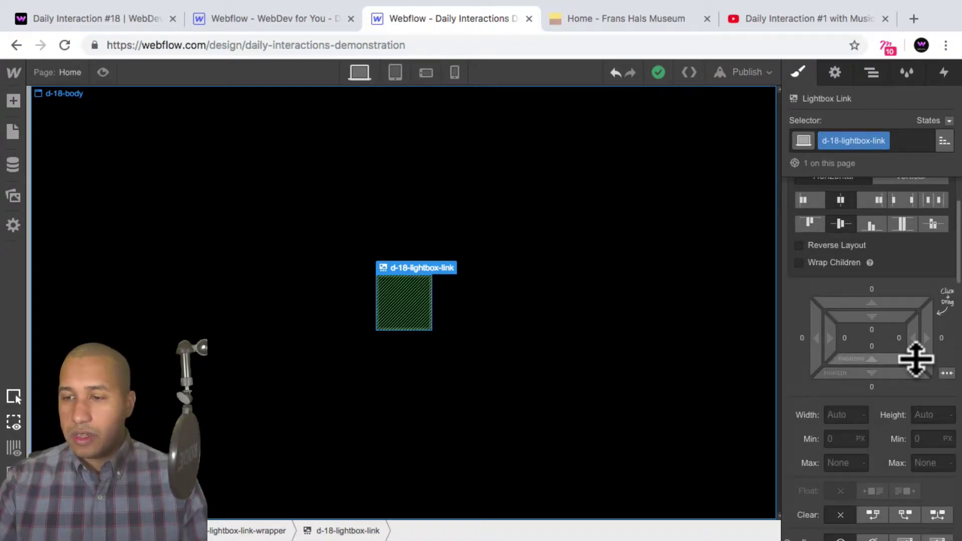
{"action": "scroll", "coordinate": [920, 366], "scroll_direction": "down", "scroll_amount": 3}
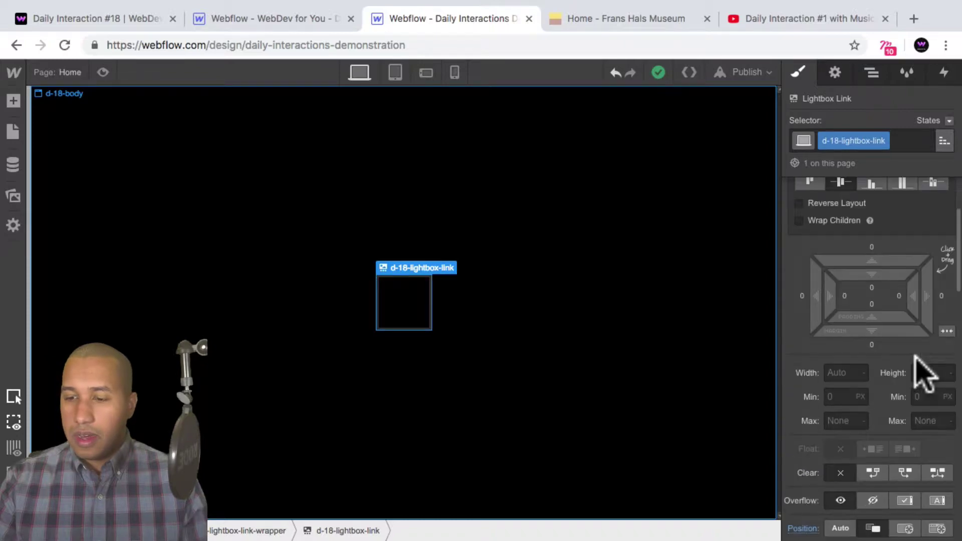
{"action": "scroll", "coordinate": [917, 360], "scroll_direction": "up", "scroll_amount": 4}
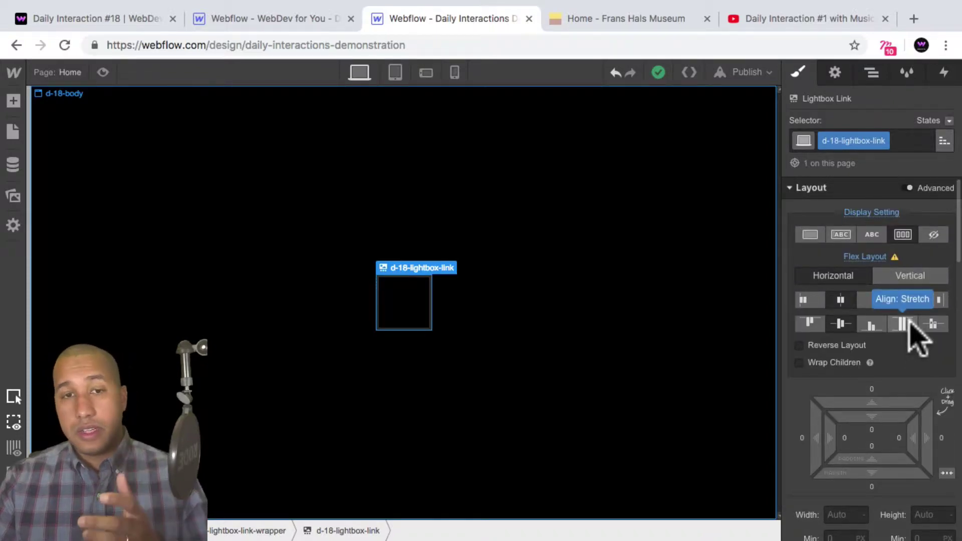
Add a Text Block inside d-18-lightbox-link and give it the new class d-18-letter
{"action": "left_click", "coordinate": [872, 74]}
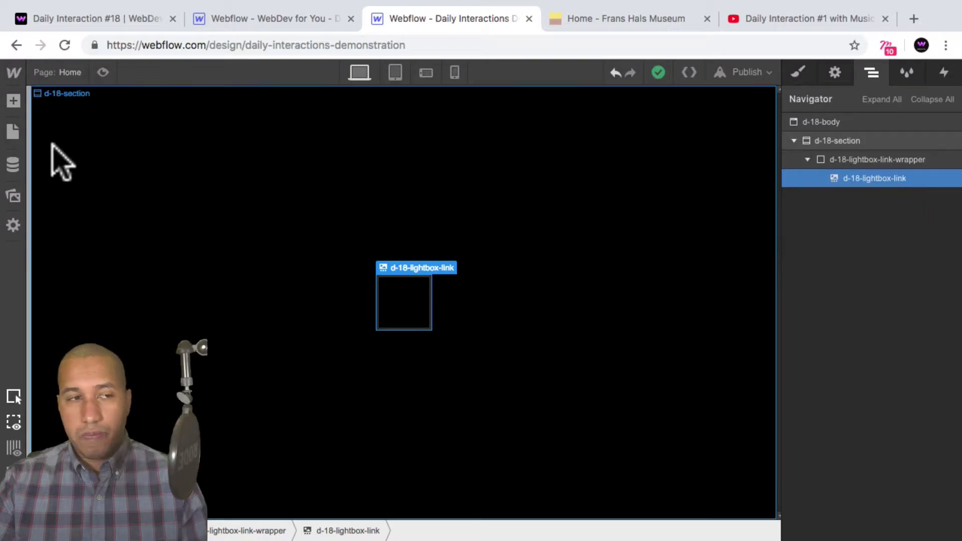
{"action": "left_click", "coordinate": [14, 101]}
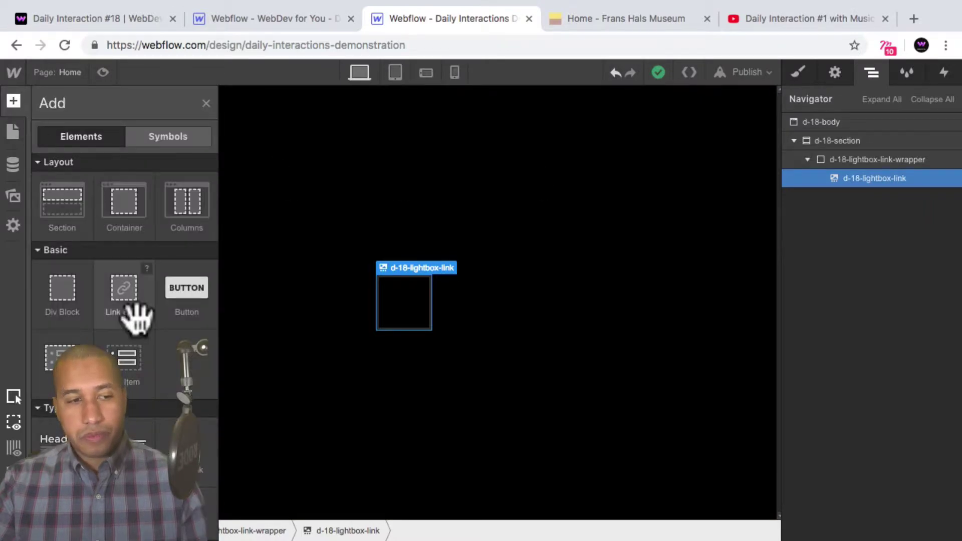
{"action": "scroll", "coordinate": [134, 321], "scroll_direction": "down", "scroll_amount": 4}
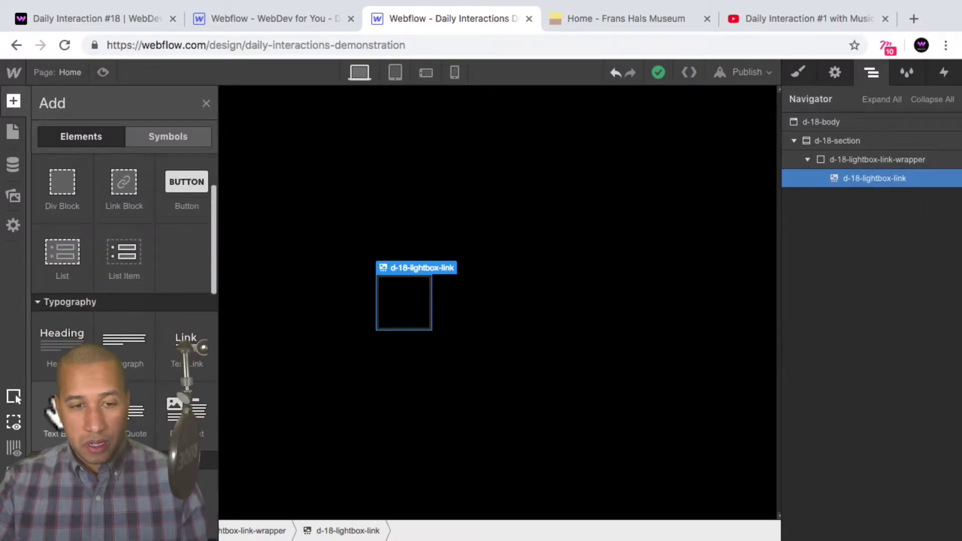
{"action": "left_click_drag", "start_coordinate": [52, 411], "coordinate": [404, 304]}
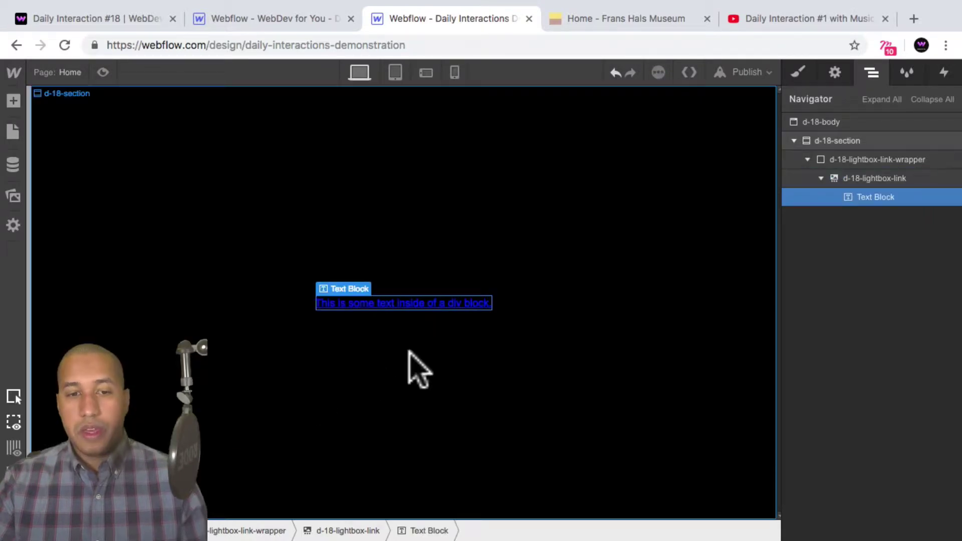
{"action": "left_click", "coordinate": [799, 73]}
{"action": "left_click", "coordinate": [842, 141]}
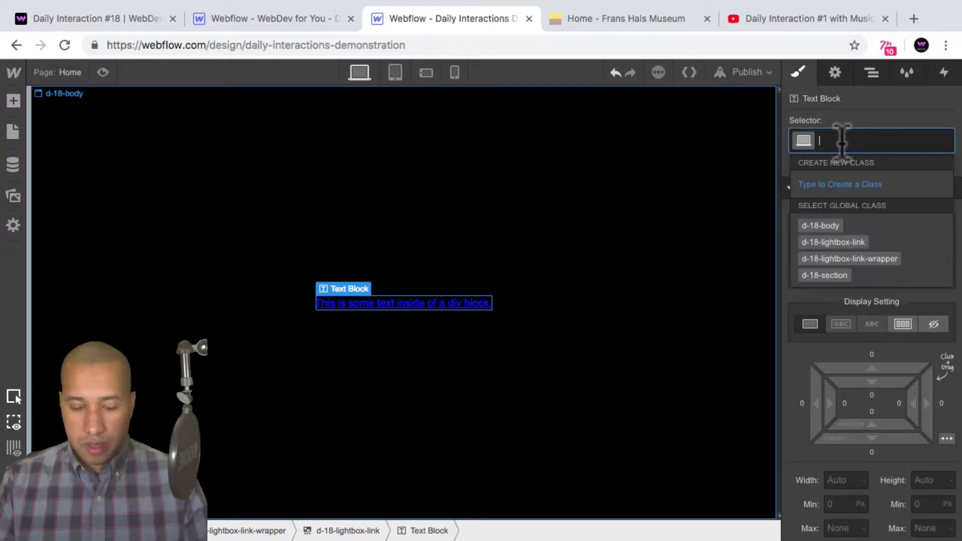
{"action": "type", "text": "d-18-letter"}
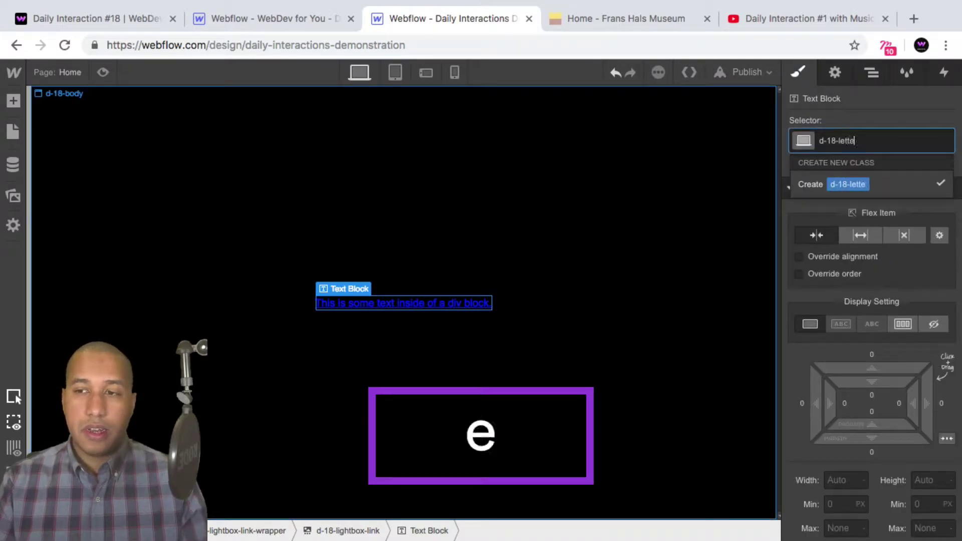
{"action": "key", "text": "Return"}
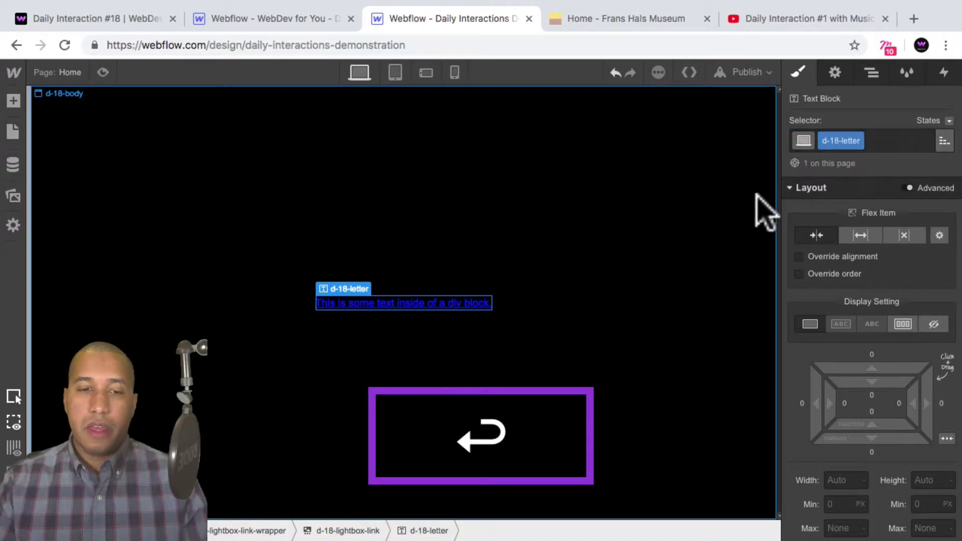
Replace the placeholder text of the d-18-letter text block with the capital letter P
{"action": "double_click", "coordinate": [436, 302]}
{"action": "key", "text": "shift+super+a"}
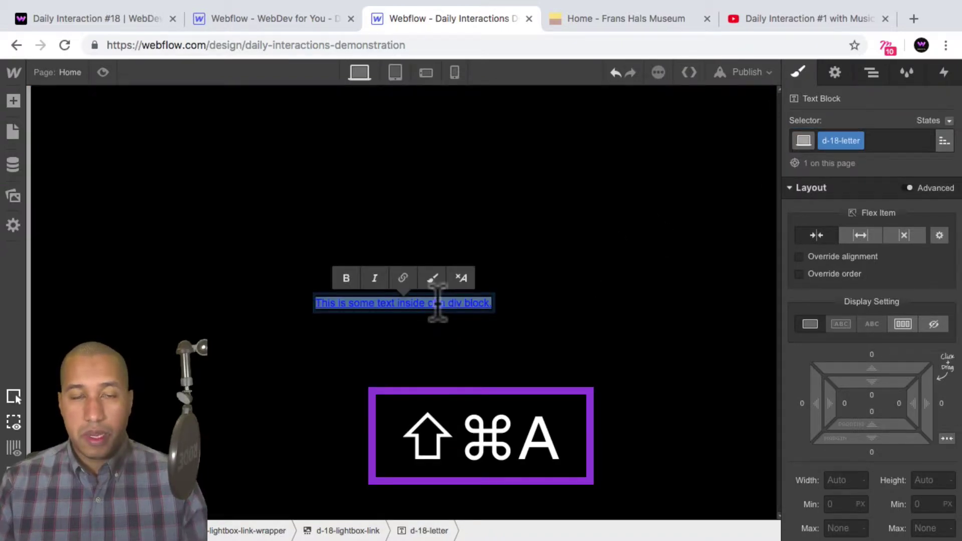
{"action": "type", "text": "P"}
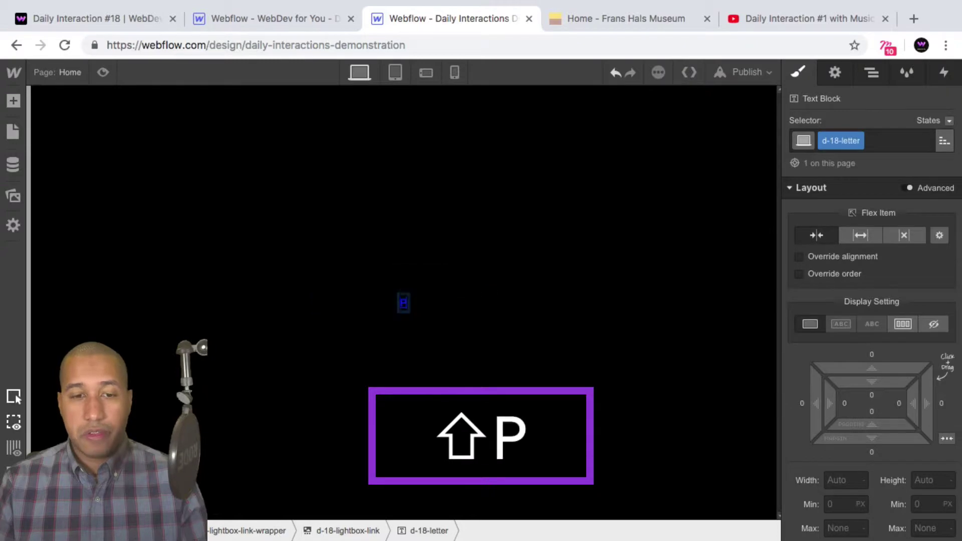
{"action": "left_click", "coordinate": [441, 321]}
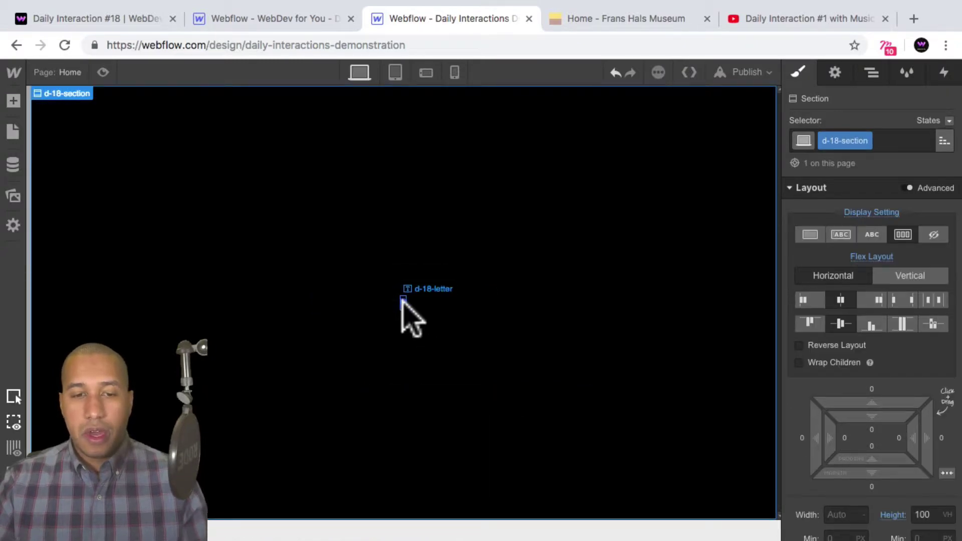
{"action": "left_click", "coordinate": [402, 301]}
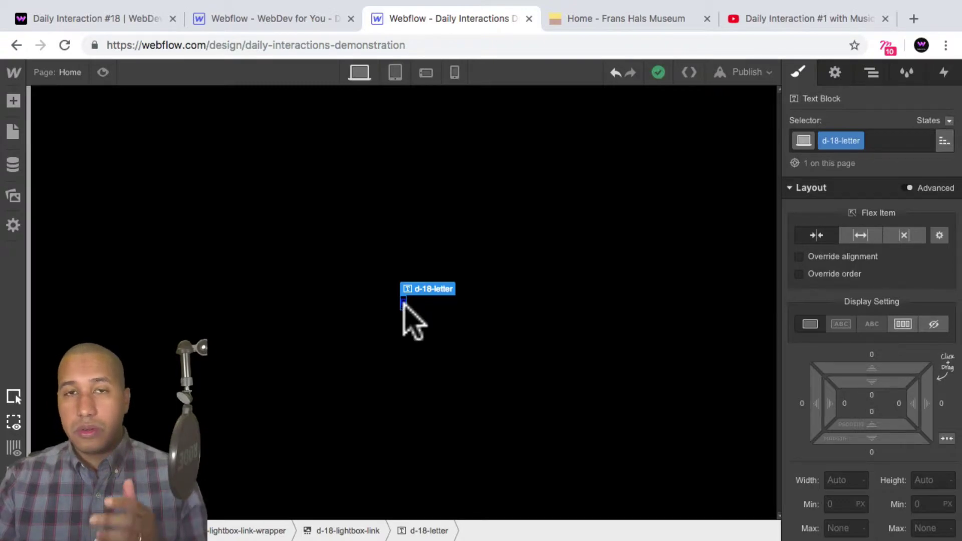
Remove the underline text decoration from d-18-lightbox-link
{"action": "left_click", "coordinate": [873, 75]}
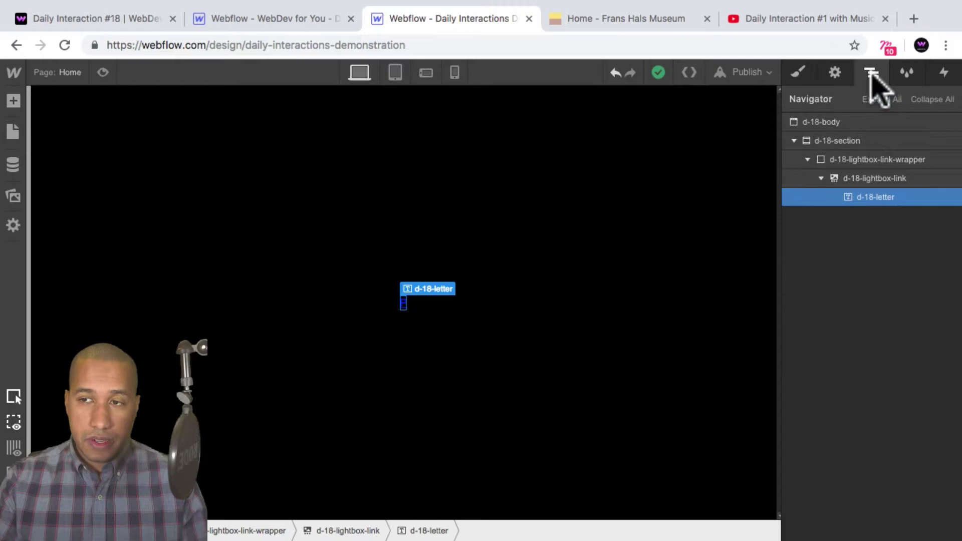
{"action": "left_click", "coordinate": [882, 178]}
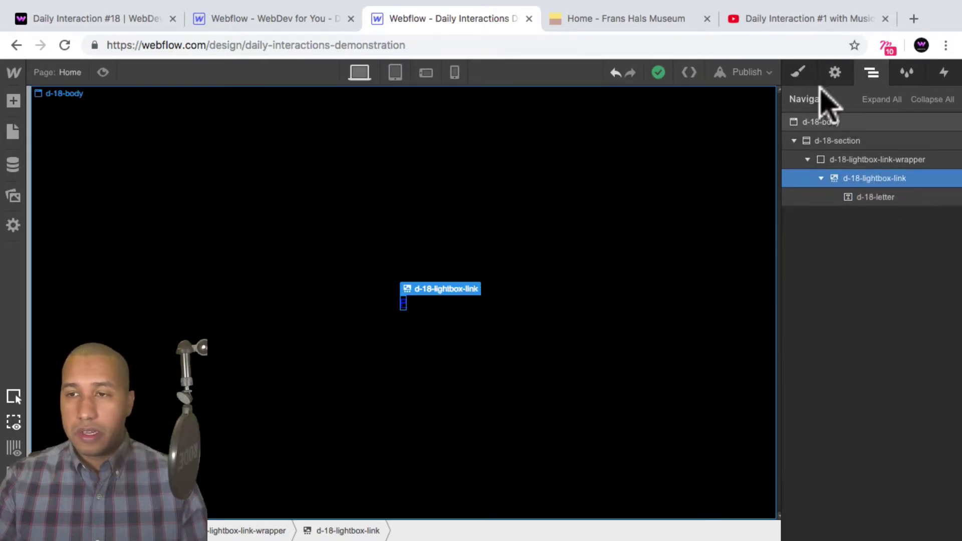
{"action": "left_click", "coordinate": [799, 72]}
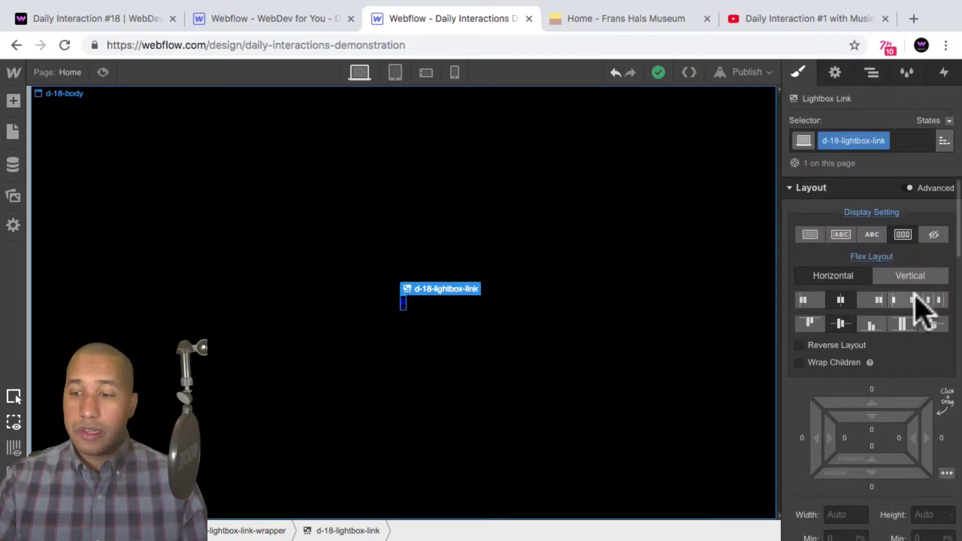
{"action": "scroll", "coordinate": [914, 308], "scroll_direction": "down", "scroll_amount": 10}
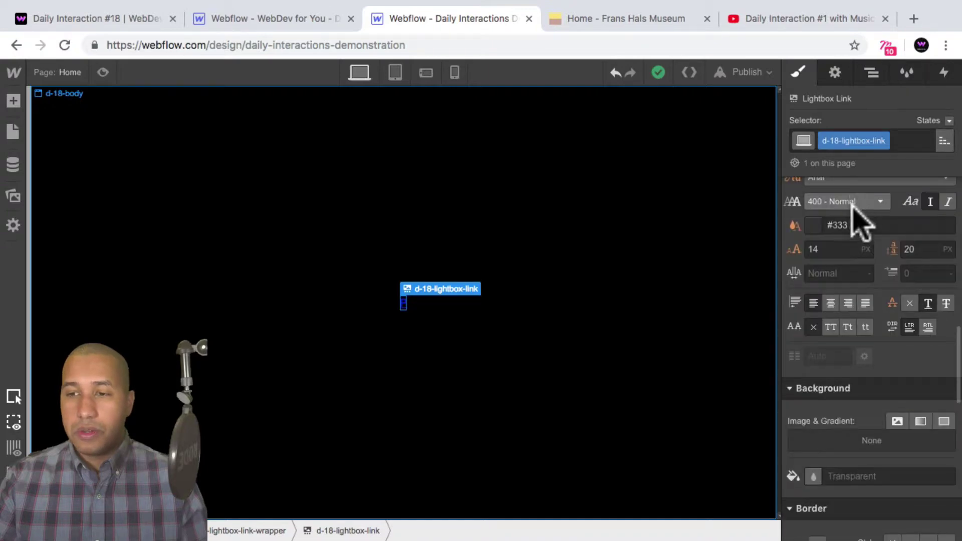
{"action": "scroll", "coordinate": [859, 225], "scroll_direction": "up", "scroll_amount": 3}
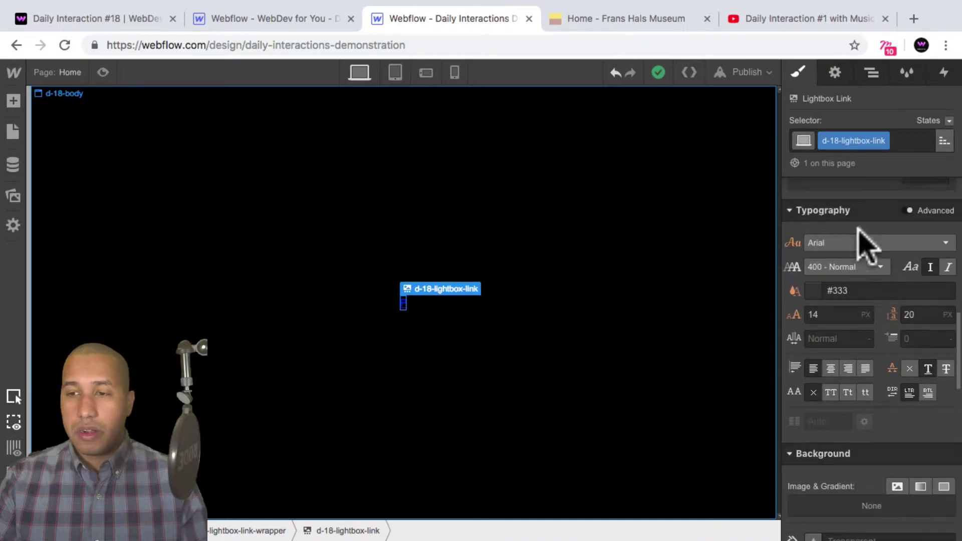
{"action": "left_click", "coordinate": [908, 377]}
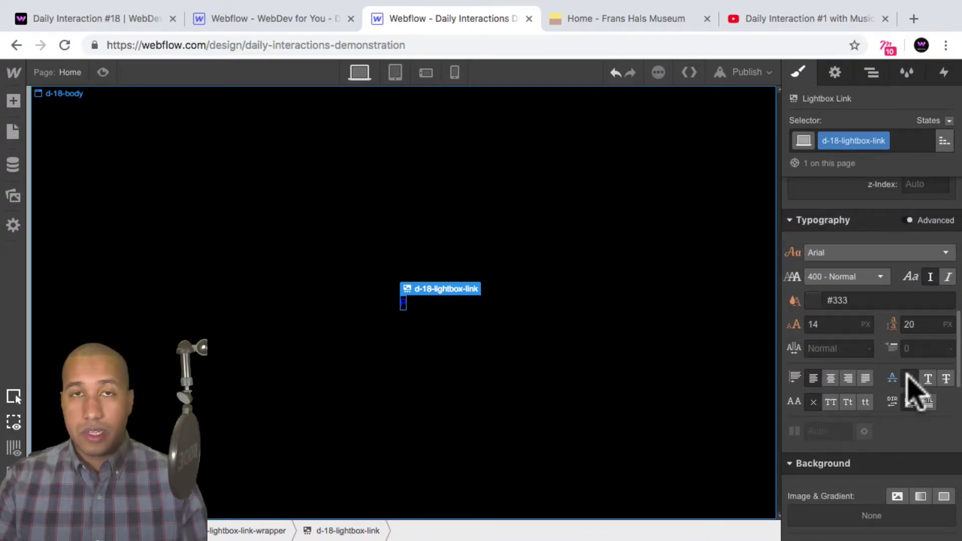
Set the font of the d-18-letter text block to Circular Bold with weight 700 - Bold
{"action": "left_click", "coordinate": [873, 73]}
{"action": "left_click", "coordinate": [888, 198]}
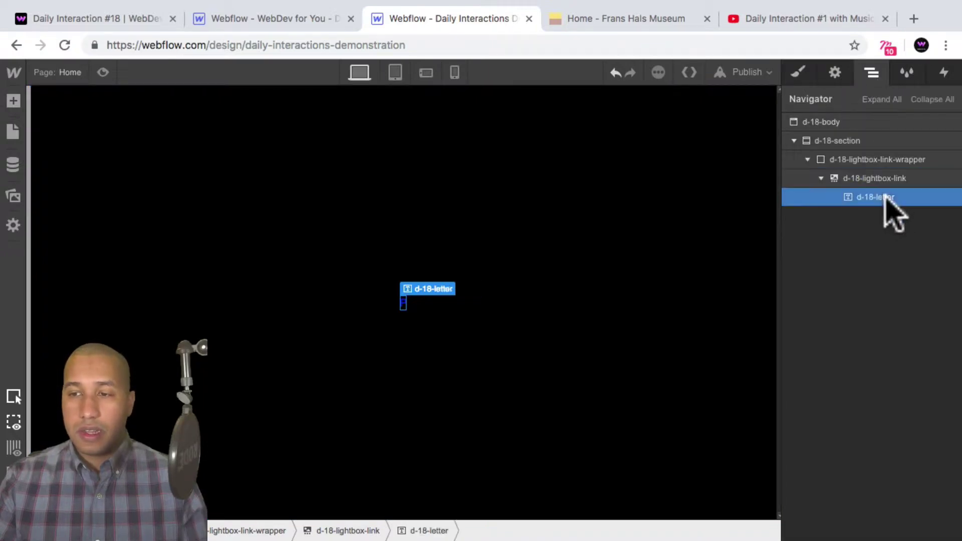
{"action": "left_click", "coordinate": [799, 73]}
{"action": "scroll", "coordinate": [877, 359], "scroll_direction": "down", "scroll_amount": 10}
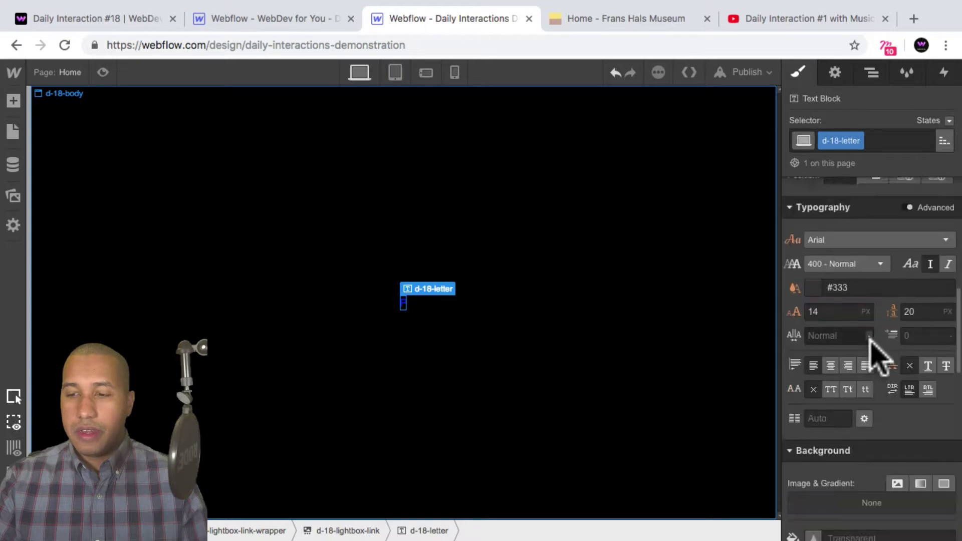
{"action": "left_click", "coordinate": [837, 241]}
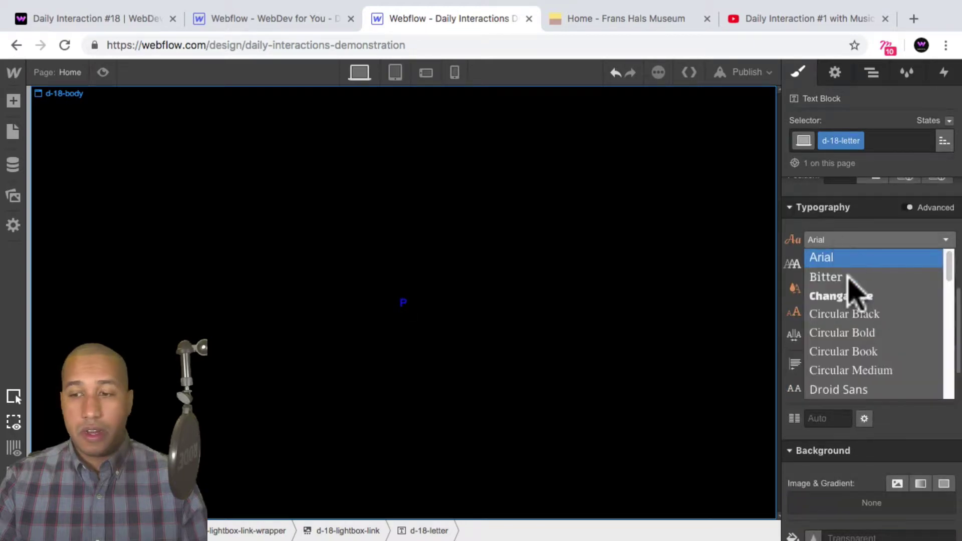
{"action": "left_click", "coordinate": [865, 332]}
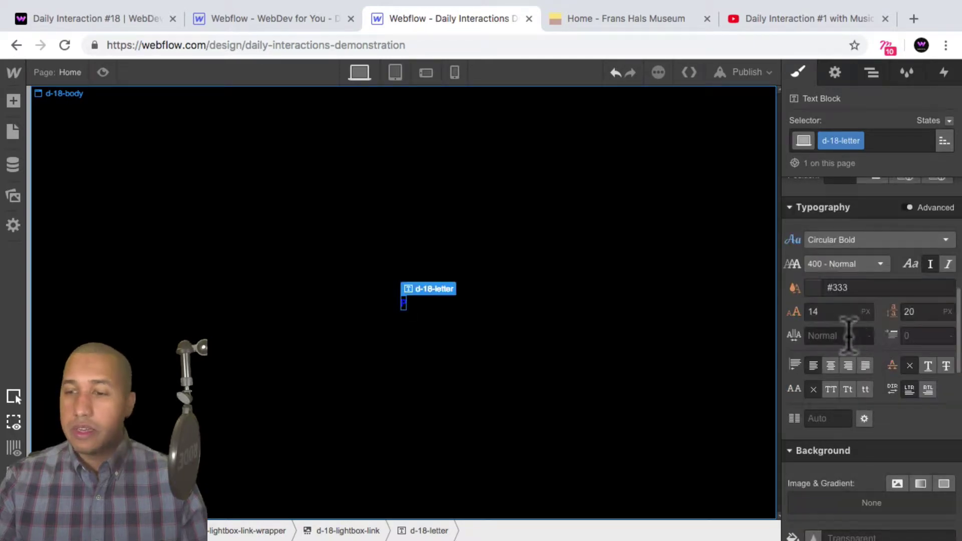
{"action": "left_click", "coordinate": [835, 264]}
{"action": "left_click", "coordinate": [842, 362]}
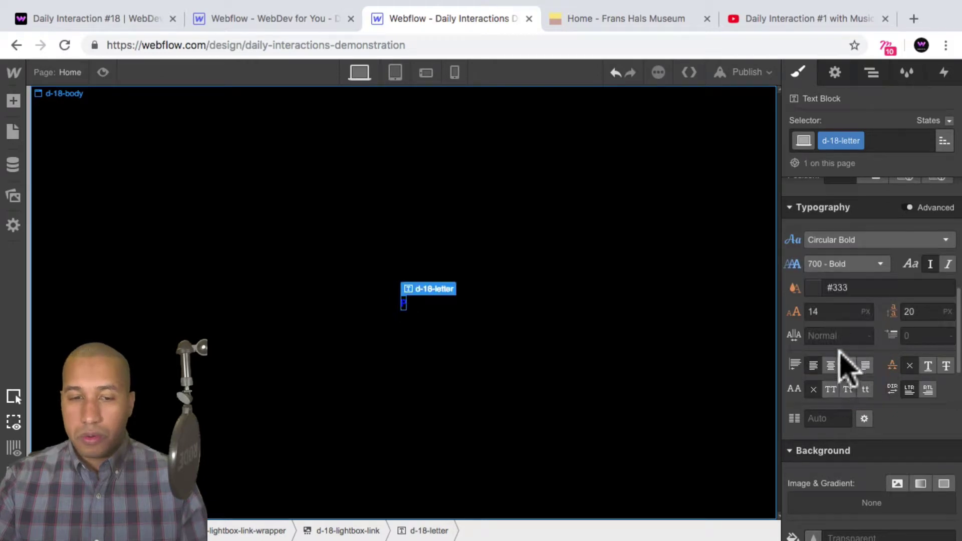
Set the d-18-letter text colour to white and its font size to 64 px
{"action": "left_click", "coordinate": [832, 312]}
{"action": "key", "text": "shift+Up"}
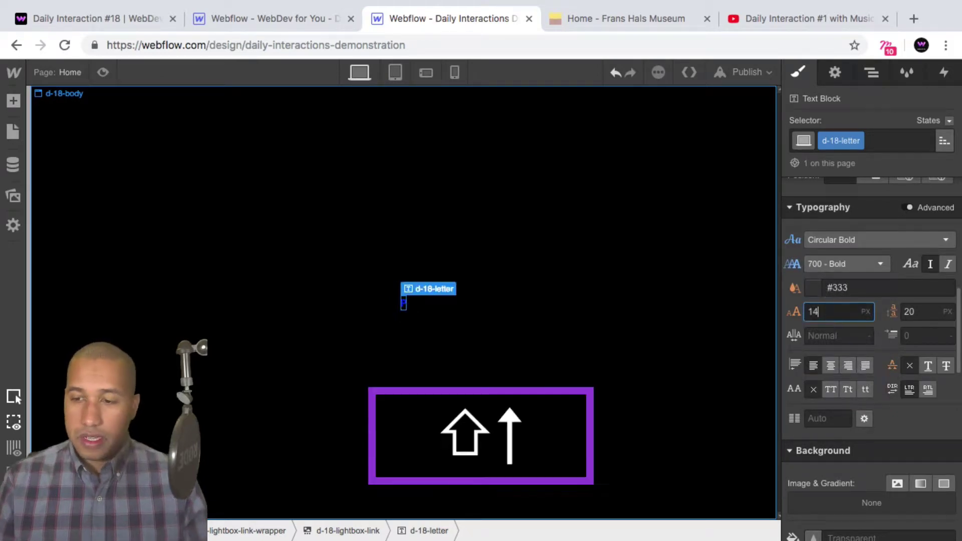
{"action": "left_click", "coordinate": [813, 289]}
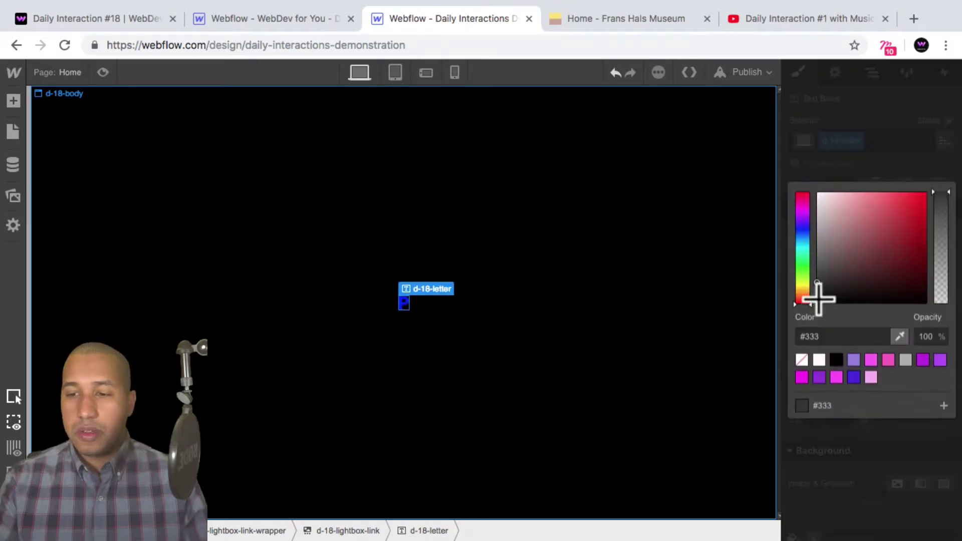
{"action": "left_click", "coordinate": [819, 360]}
{"action": "left_click", "coordinate": [823, 161]}
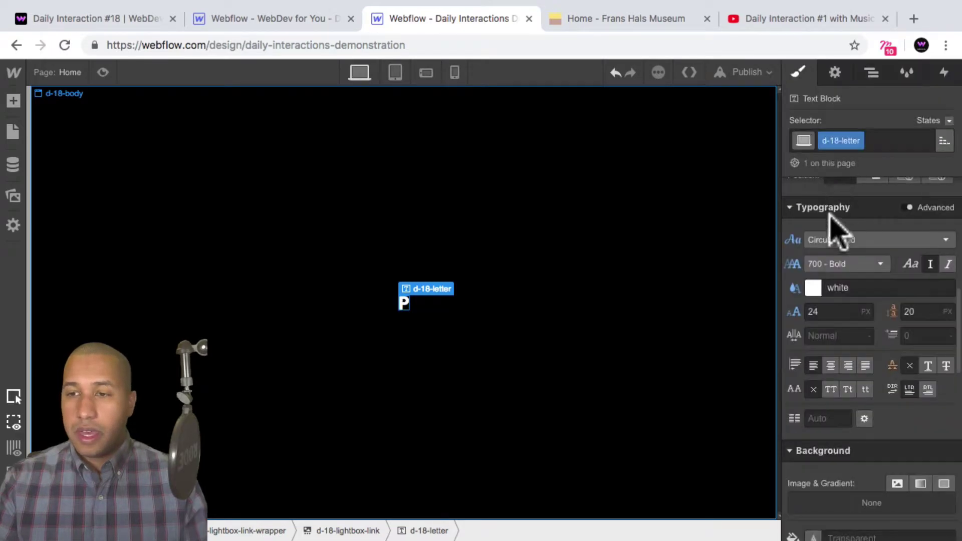
{"action": "left_click", "coordinate": [822, 312]}
{"action": "key", "text": "Up"}
{"action": "key", "text": "shift+Up"}
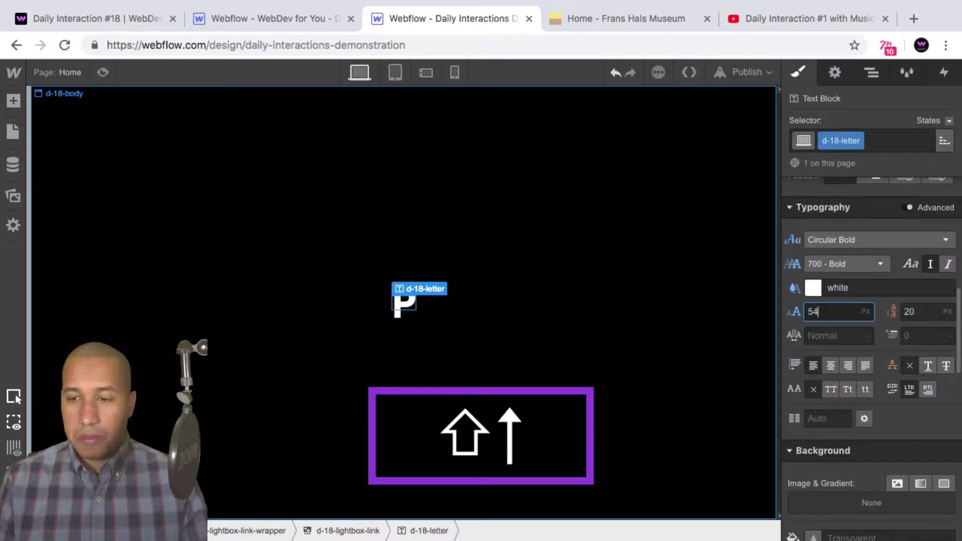
Set the line height of the d-18-letter text block to 80 px
{"action": "left_click", "coordinate": [928, 310]}
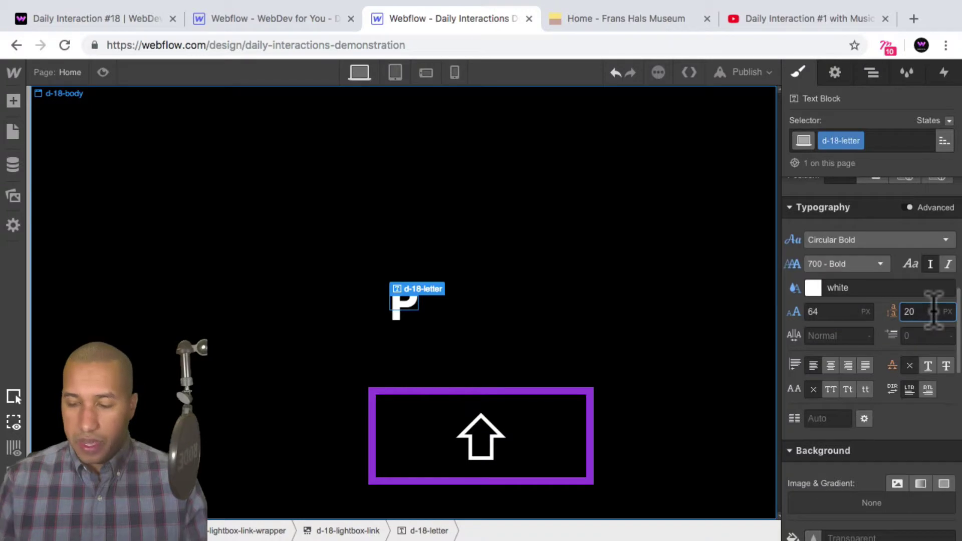
{"action": "key", "text": "shift+Up"}
{"action": "key", "text": "shift+Up"}
{"action": "key", "text": "shift+Up"}
{"action": "key", "text": "shift+Up"}
{"action": "key", "text": "shift+Up"}
{"action": "key", "text": "shift+Up"}
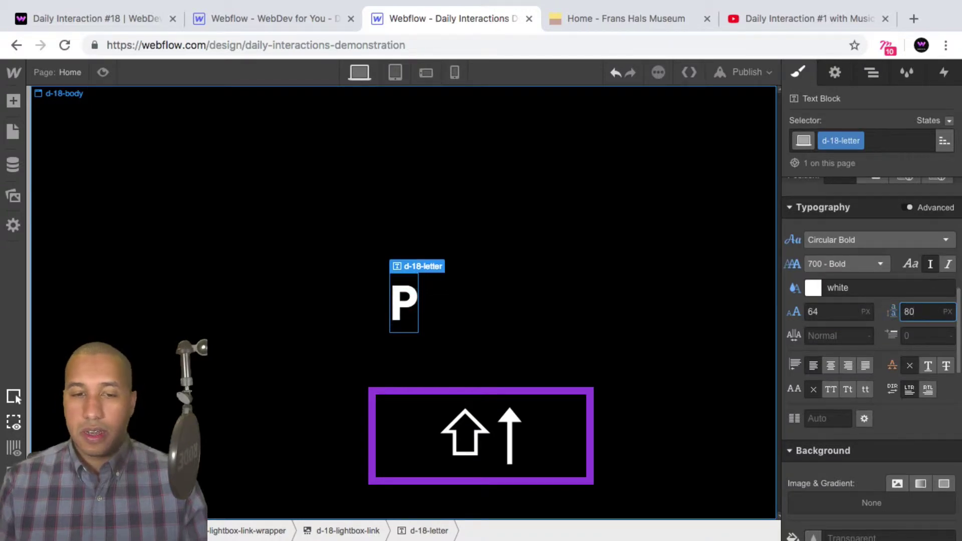
Copy the d-18-letter text block and paste three duplicates of it inside d-18-lightbox-link
{"action": "left_click", "coordinate": [872, 74]}
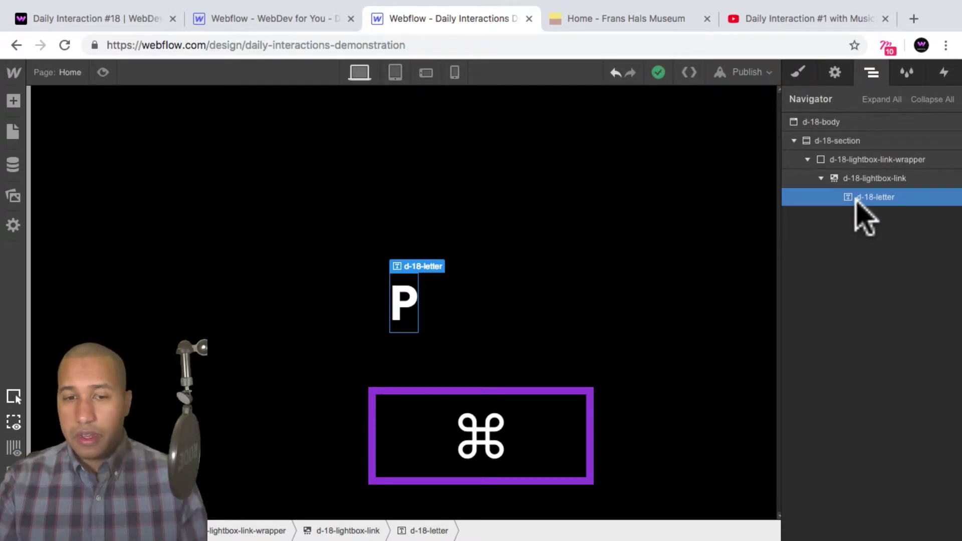
{"action": "key", "text": "super+c"}
{"action": "key", "text": "super+v"}
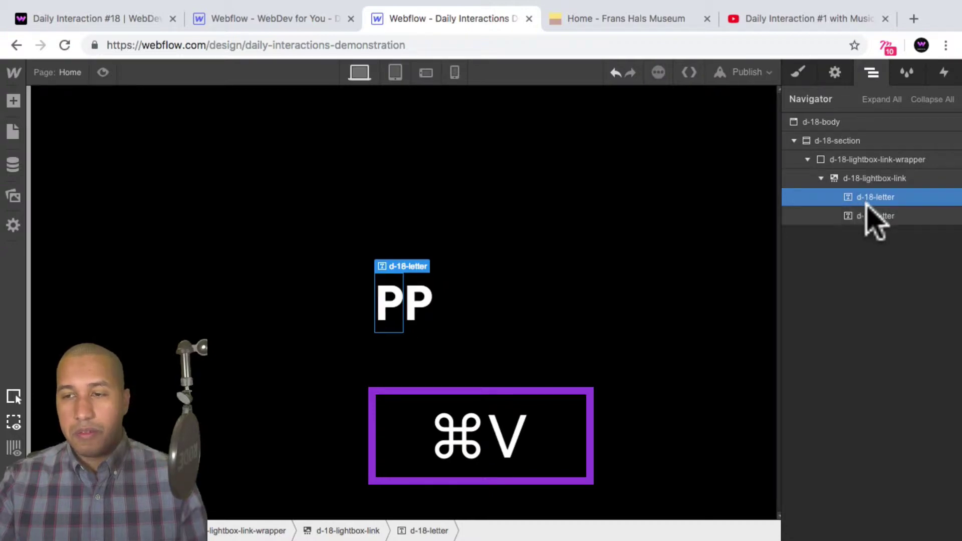
{"action": "key", "text": "super+v"}
{"action": "key", "text": "super+v"}
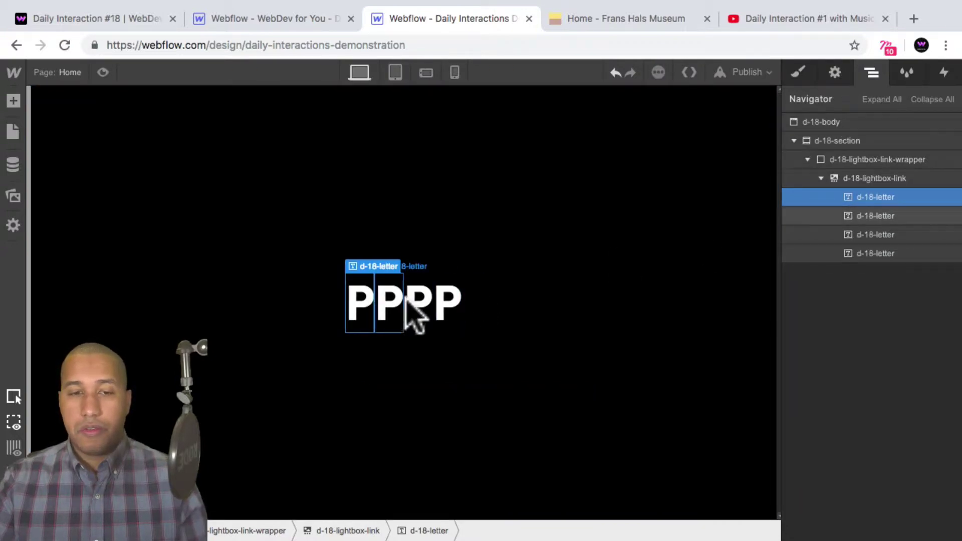
Change the second, third and fourth letter blocks to L, A and Y so the link spells PLAY
{"action": "left_click", "coordinate": [394, 306]}
{"action": "double_click", "coordinate": [397, 302]}
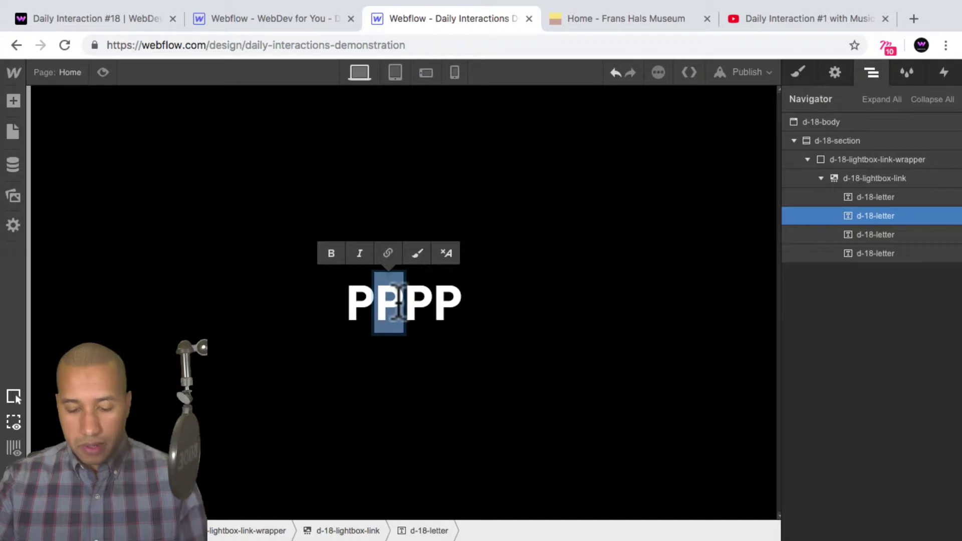
{"action": "type", "text": "L"}
{"action": "left_click", "coordinate": [422, 308]}
{"action": "double_click", "coordinate": [425, 305]}
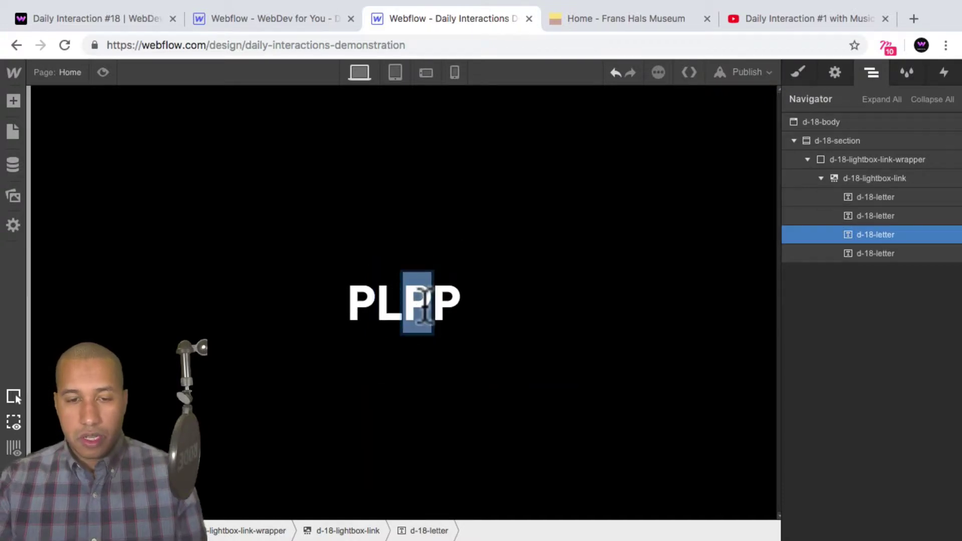
{"action": "type", "text": "A"}
{"action": "left_click", "coordinate": [446, 305]}
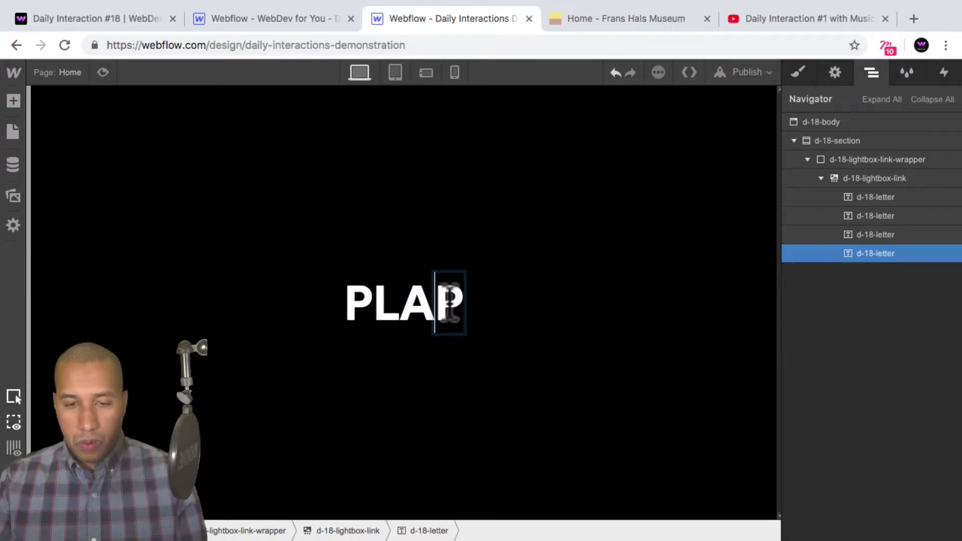
{"action": "double_click", "coordinate": [449, 304]}
{"action": "type", "text": "Y"}
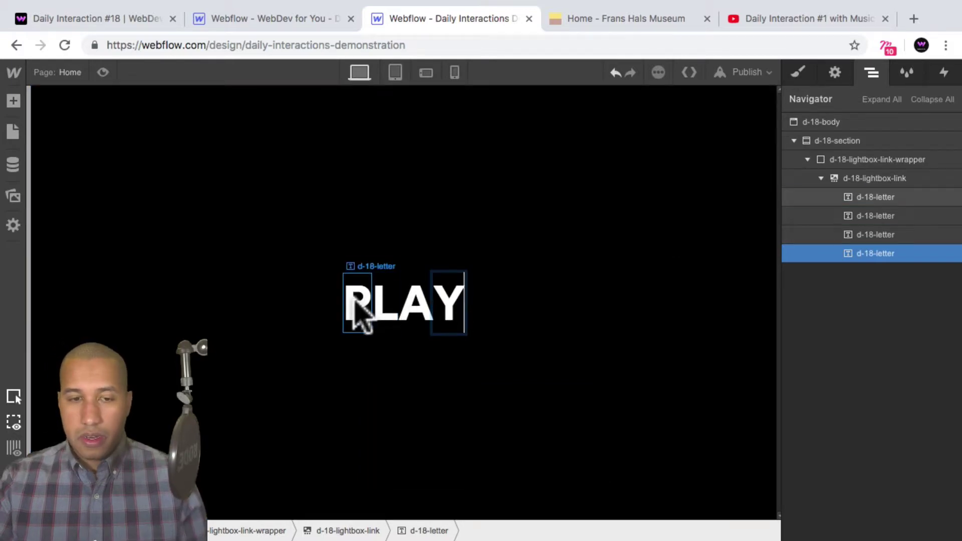
Give the d-18-letter class a 2 px margin on both the left and right sides
{"action": "left_click", "coordinate": [902, 196]}
{"action": "left_click", "coordinate": [614, 146]}
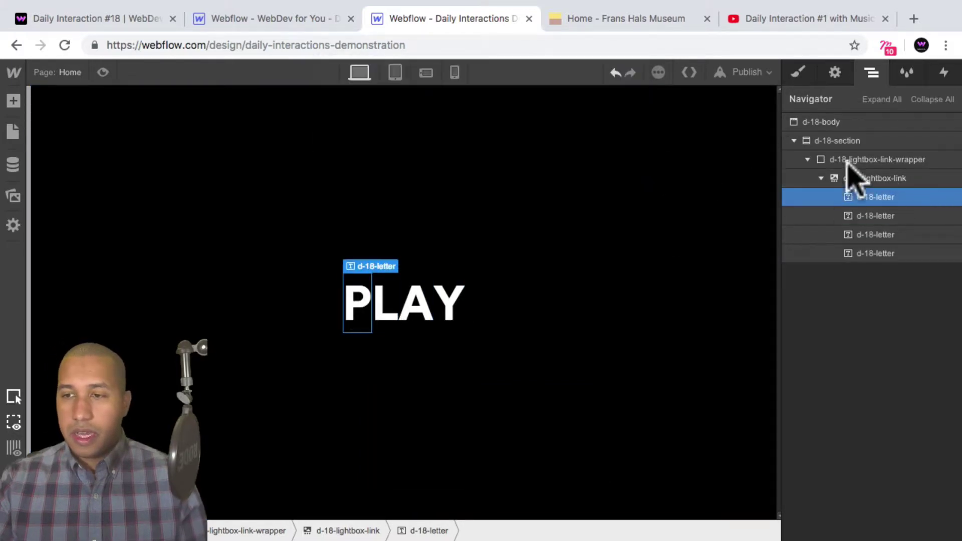
{"action": "key", "text": "s"}
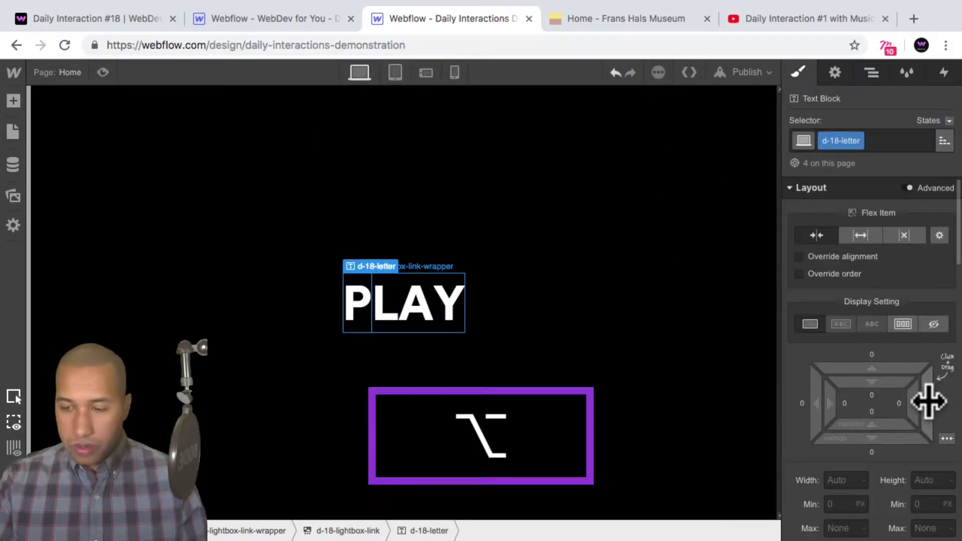
{"action": "left_click_drag", "start_coordinate": [929, 401], "coordinate": [935, 397]}
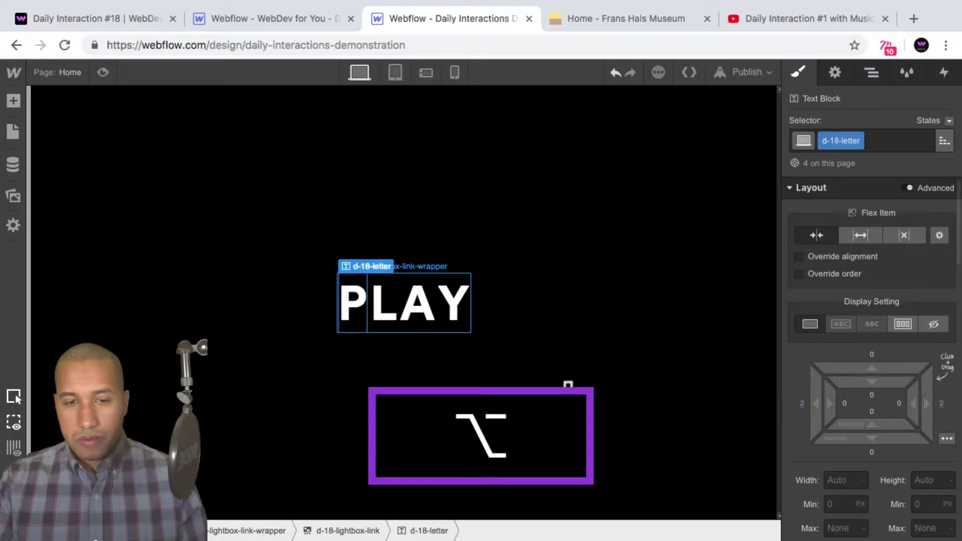
Add a Div Block after the letters inside d-18-lightbox-link and give it the new class d-18-underline
{"action": "left_click", "coordinate": [871, 73]}
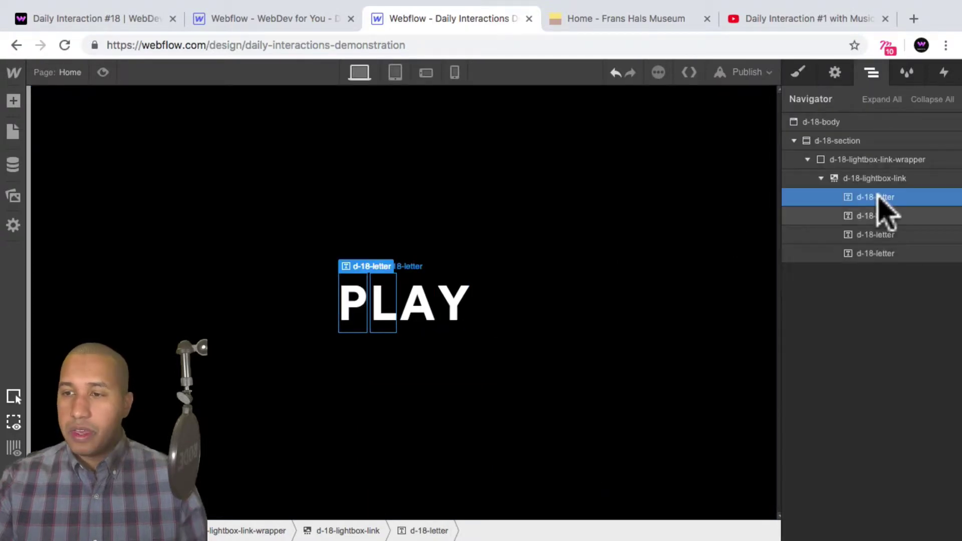
{"action": "left_click", "coordinate": [870, 179]}
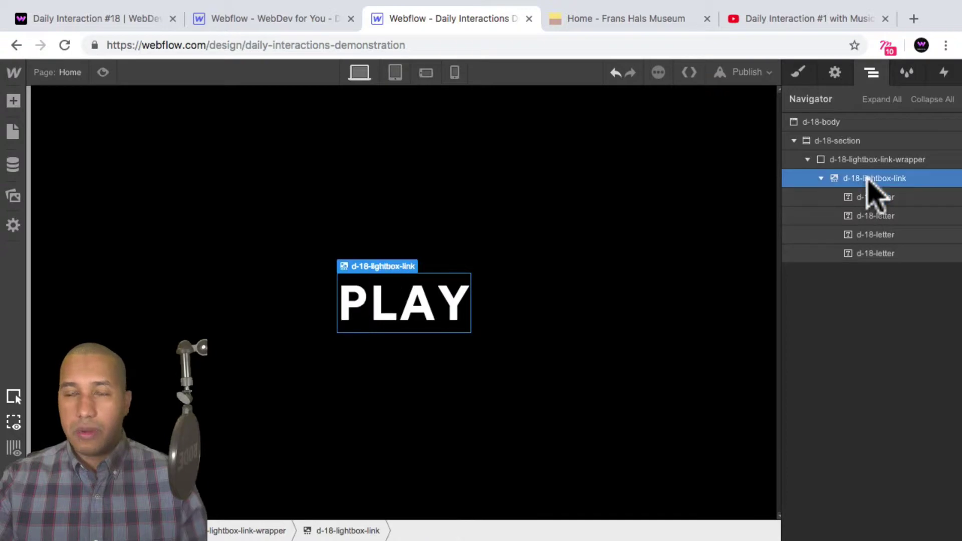
{"action": "left_click", "coordinate": [100, 20]}
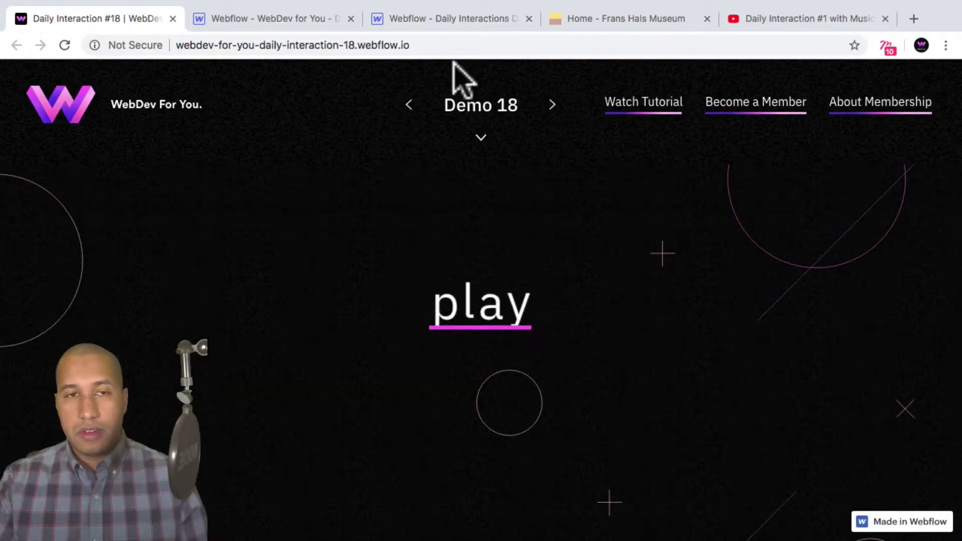
{"action": "left_click", "coordinate": [446, 20]}
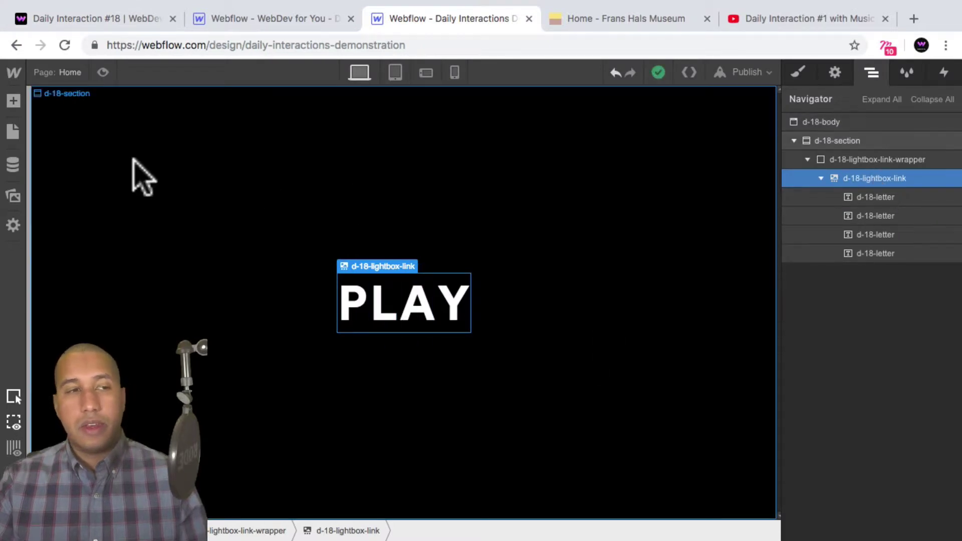
{"action": "left_click", "coordinate": [13, 102]}
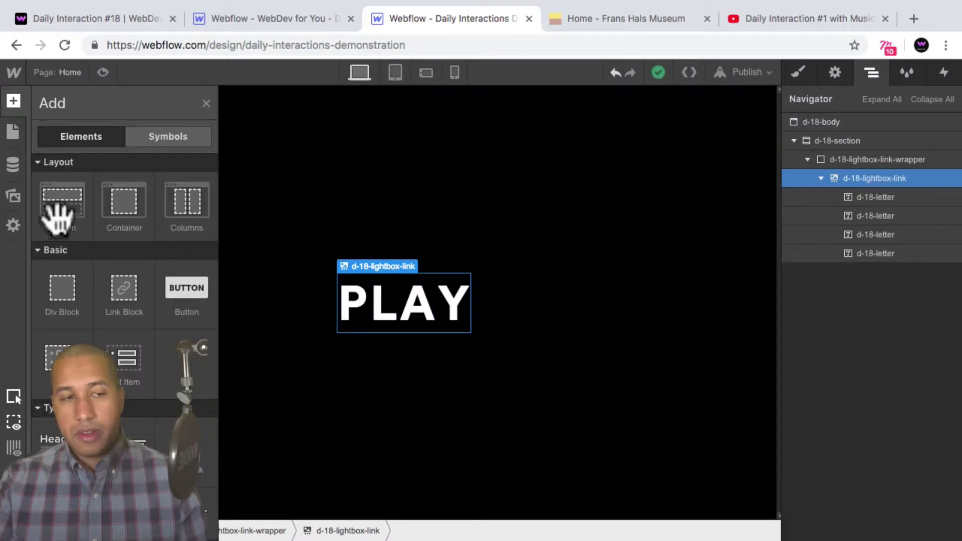
{"action": "left_click", "coordinate": [64, 300]}
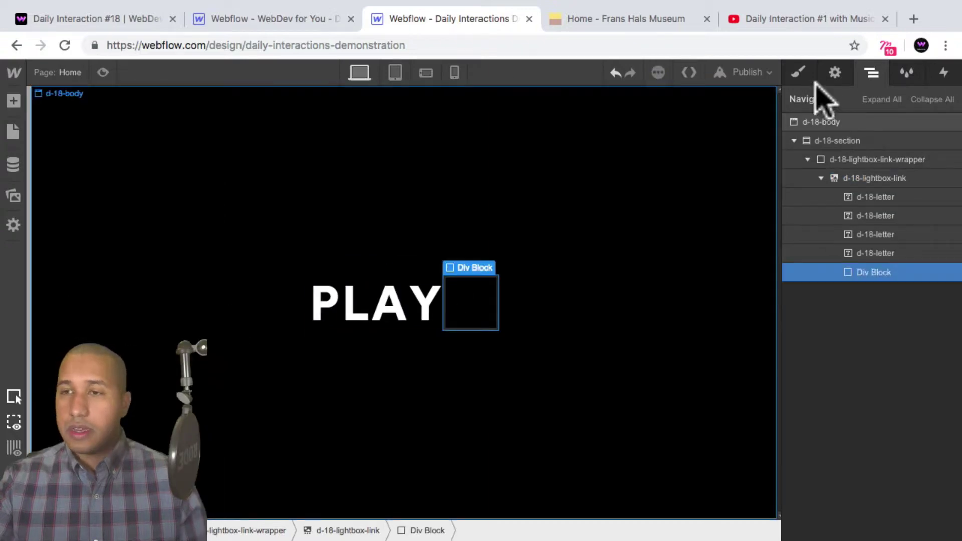
{"action": "left_click", "coordinate": [798, 72]}
{"action": "left_click", "coordinate": [835, 142]}
{"action": "type", "text": "d"}
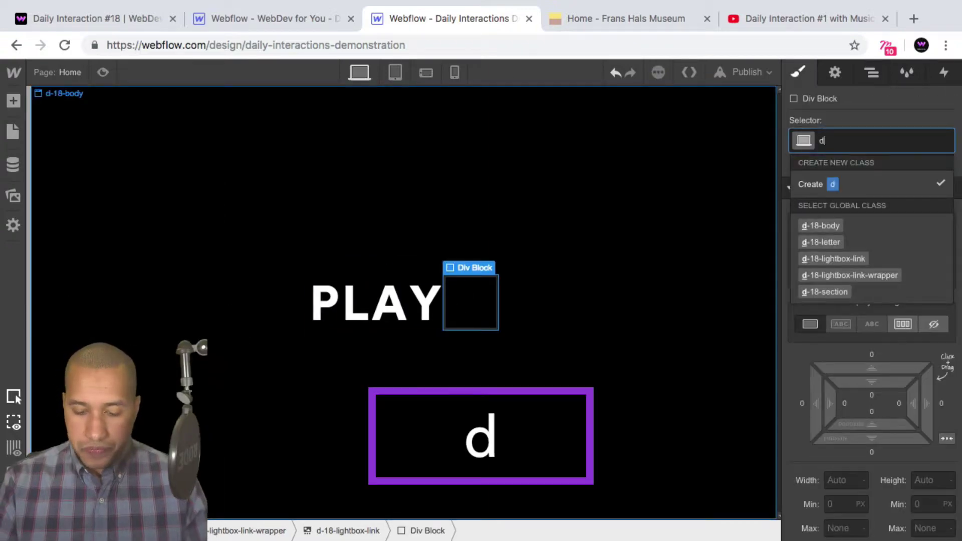
{"action": "type", "text": "-18-underline"}
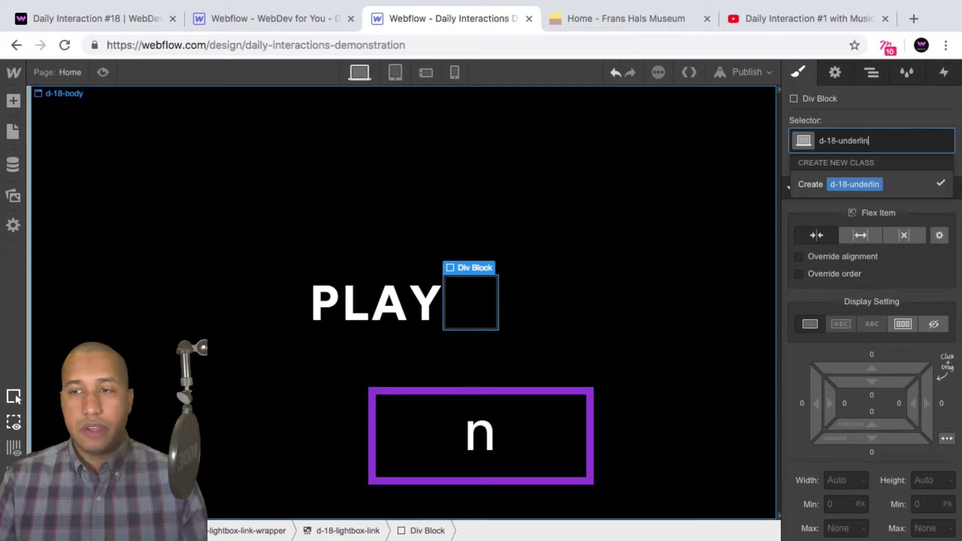
{"action": "key", "text": "Return"}
Set d-18-underline to absolute position with the Bottom preset so it spans the link's lower edge
{"action": "scroll", "coordinate": [912, 322], "scroll_direction": "down", "scroll_amount": 5}
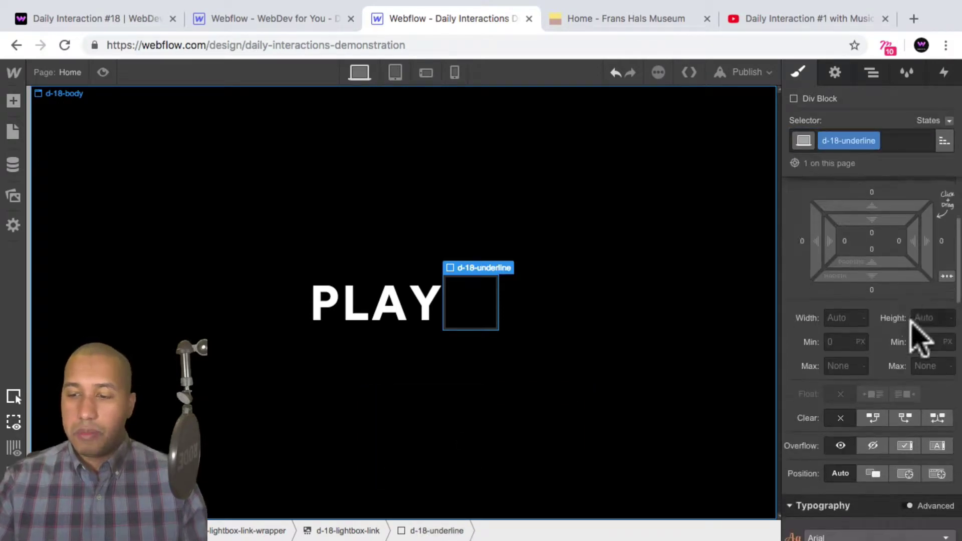
{"action": "left_click", "coordinate": [907, 464]}
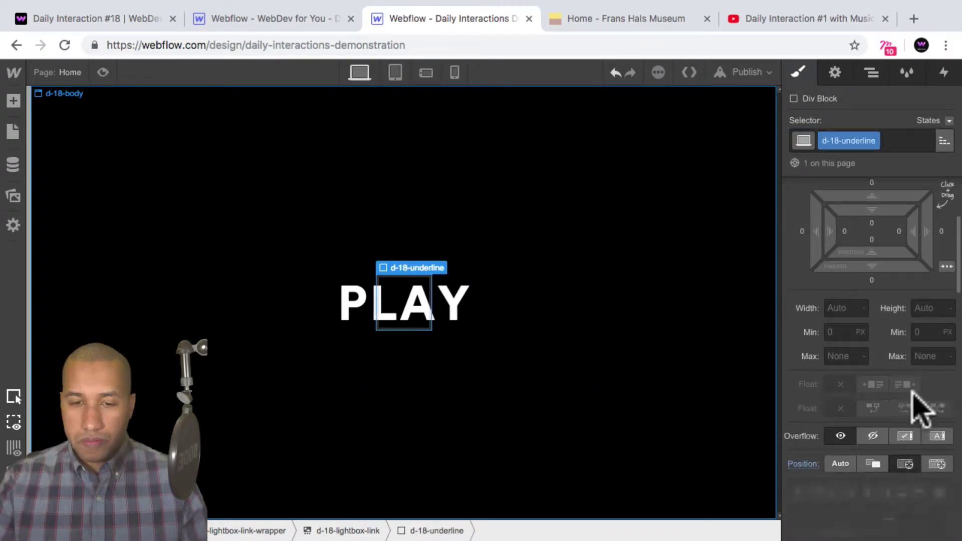
{"action": "scroll", "coordinate": [918, 407], "scroll_direction": "down", "scroll_amount": 2}
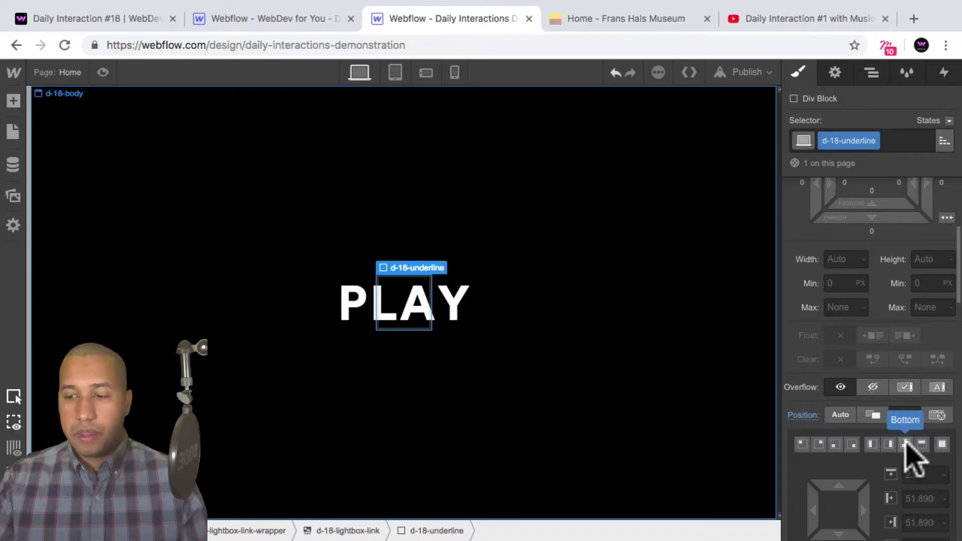
{"action": "left_click", "coordinate": [906, 444]}
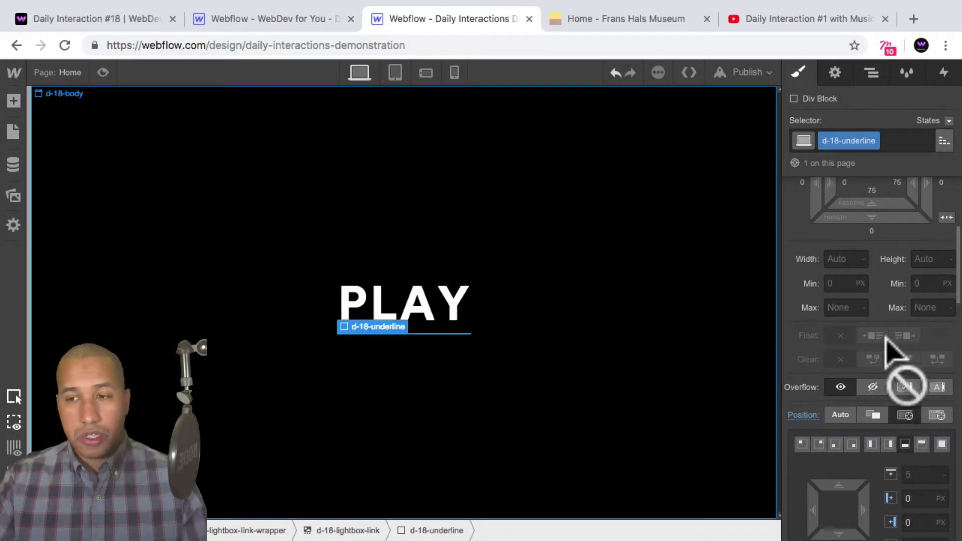
Set the height of d-18-underline to 5 px
{"action": "scroll", "coordinate": [895, 341], "scroll_direction": "up", "scroll_amount": 1}
{"action": "left_click", "coordinate": [920, 288]}
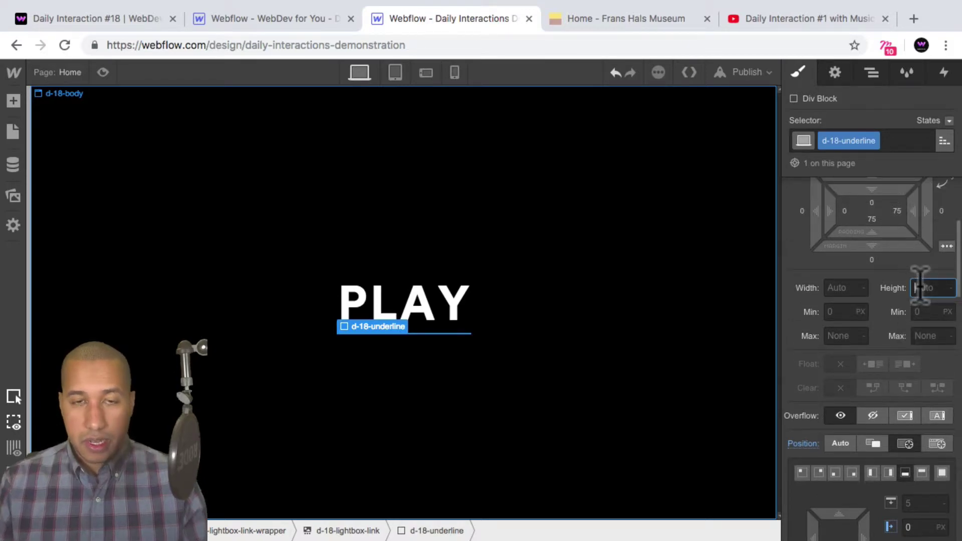
{"action": "type", "text": "5"}
{"action": "key", "text": "Return"}
Fill the d-18-underline background with the Magenta swatch (#ff47f9) and preview the page
{"action": "scroll", "coordinate": [932, 286], "scroll_direction": "down", "scroll_amount": 8}
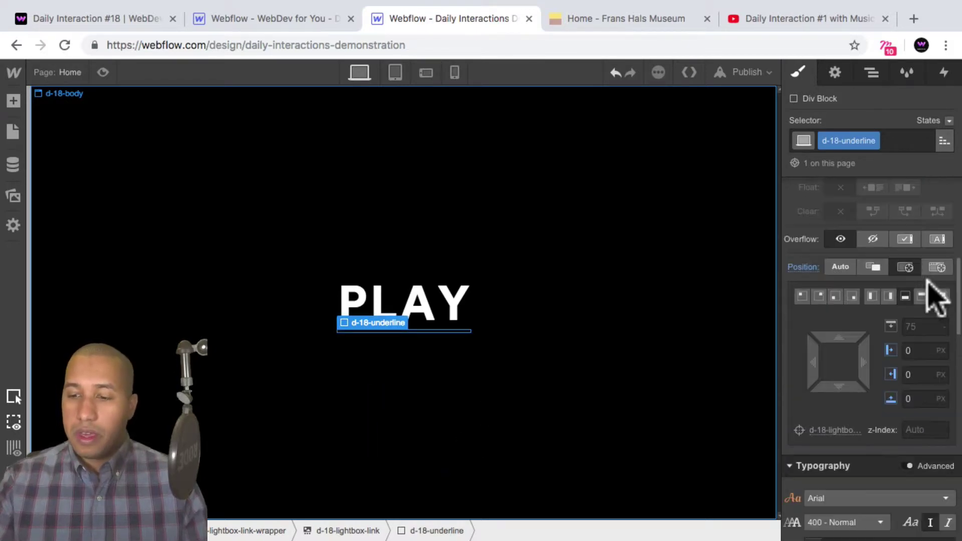
{"action": "scroll", "coordinate": [927, 291], "scroll_direction": "down", "scroll_amount": 5}
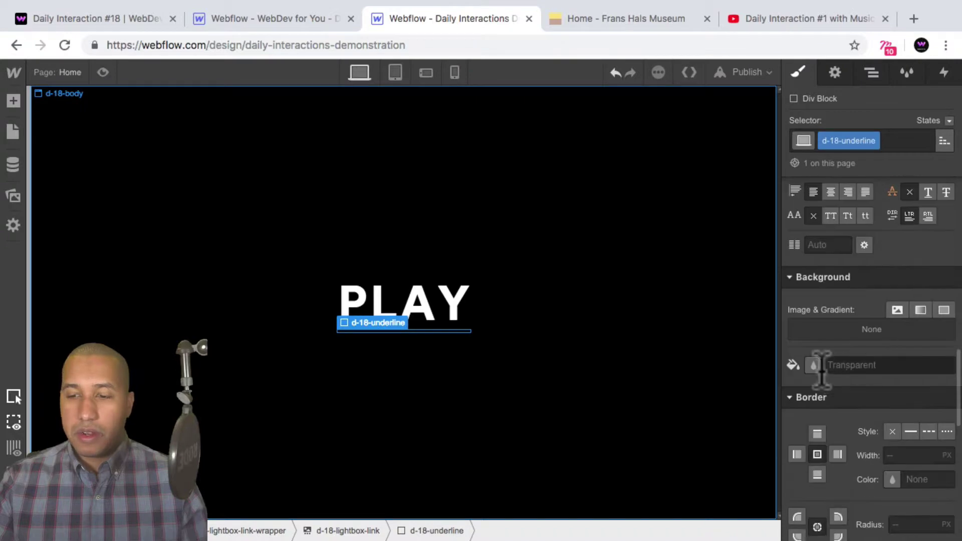
{"action": "left_click", "coordinate": [815, 367]}
{"action": "left_click", "coordinate": [837, 310]}
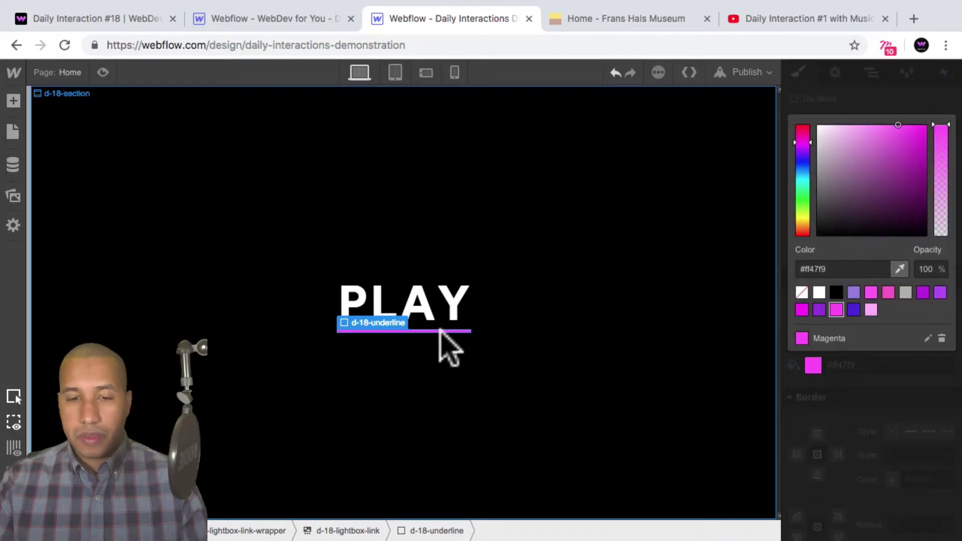
{"action": "left_click", "coordinate": [472, 321]}
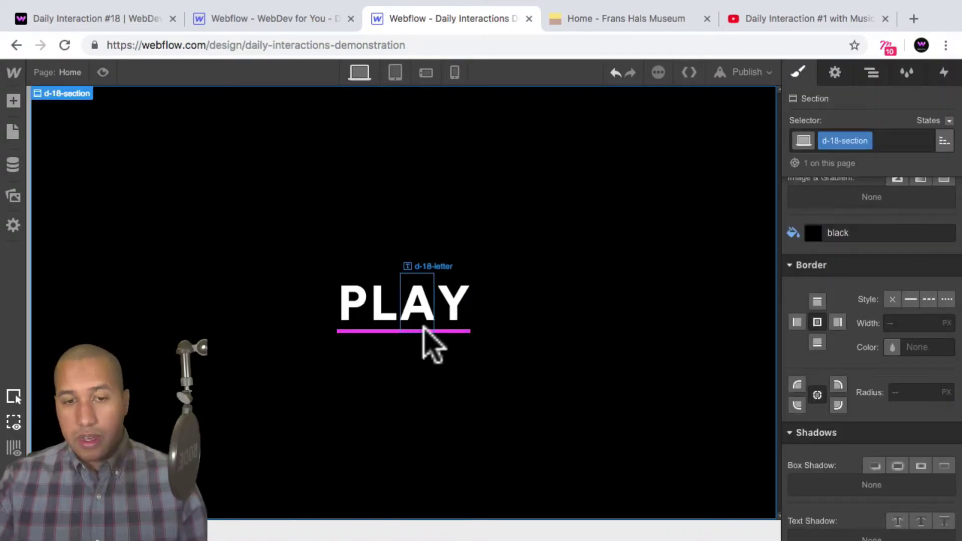
{"action": "left_click", "coordinate": [105, 72]}
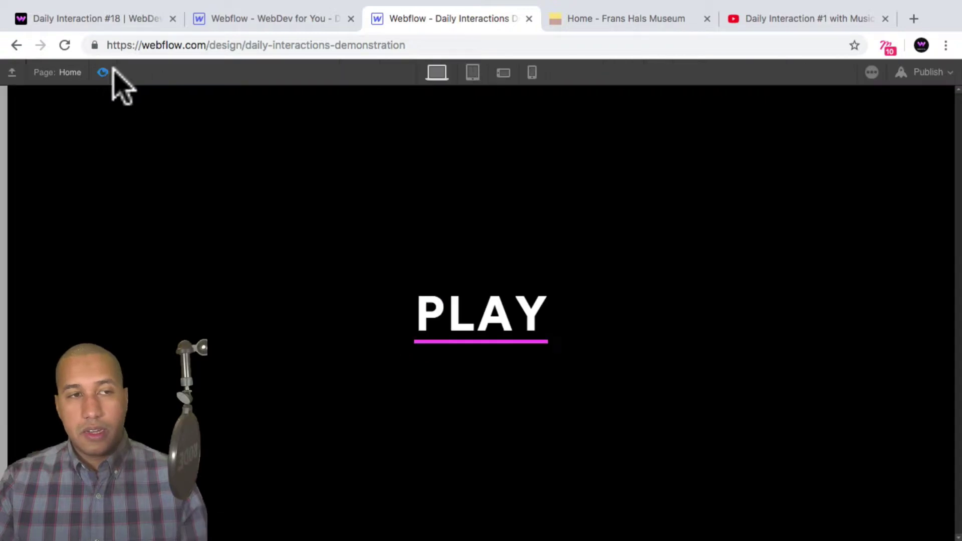
{"action": "left_click", "coordinate": [103, 72]}
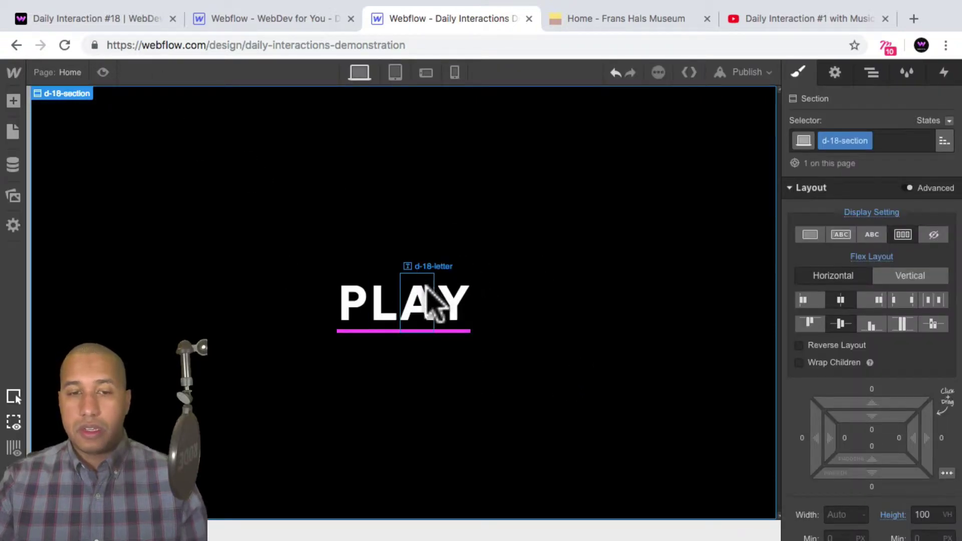
Review the style settings of the d-18-underline, the d-18-lightbox-link and the individual PLAY letters
{"action": "left_click", "coordinate": [440, 330]}
{"action": "left_click", "coordinate": [873, 74]}
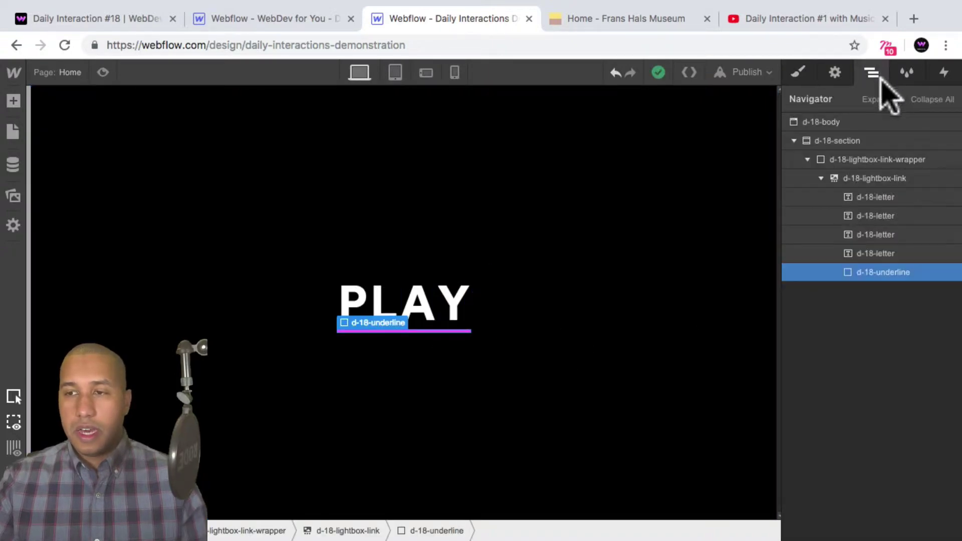
{"action": "left_click", "coordinate": [875, 179]}
{"action": "left_click", "coordinate": [798, 74]}
{"action": "scroll", "coordinate": [902, 333], "scroll_direction": "down", "scroll_amount": 5}
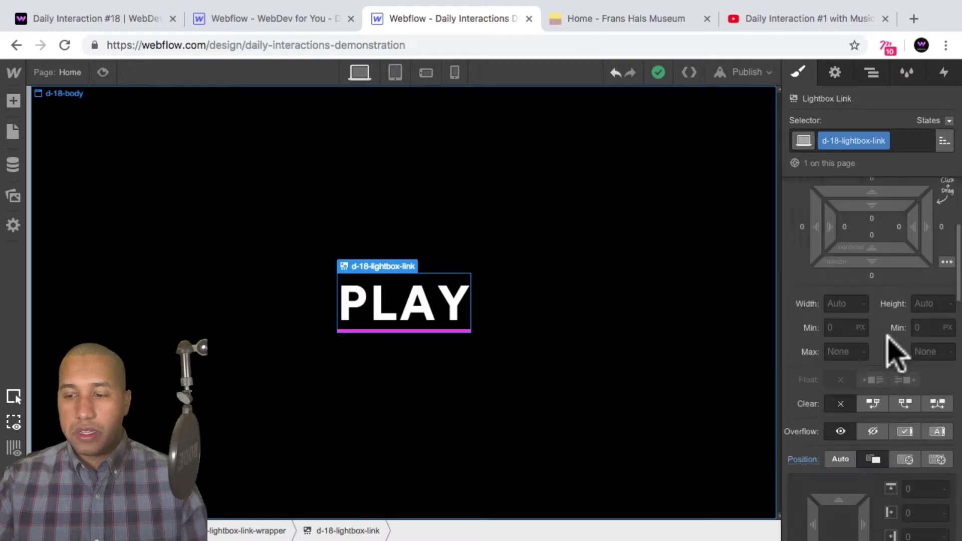
{"action": "left_click", "coordinate": [442, 331]}
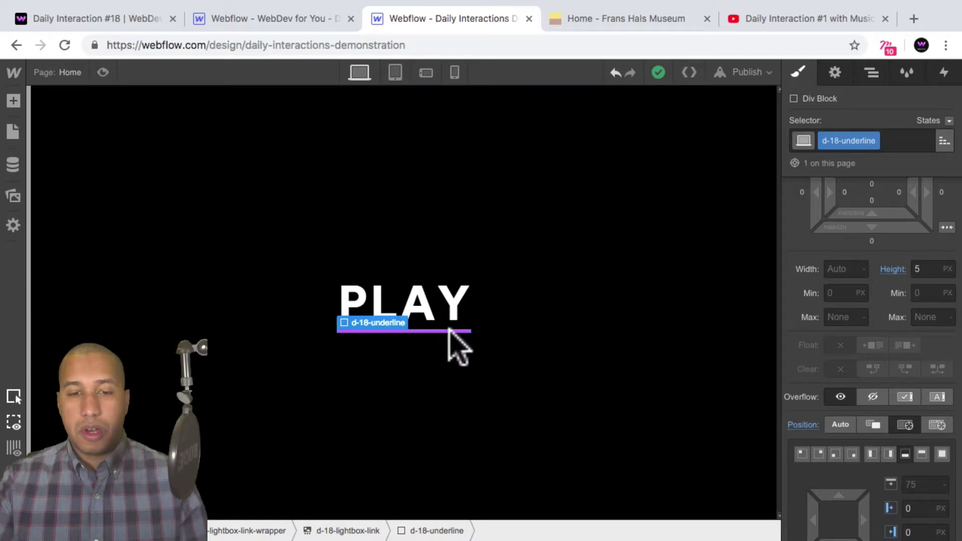
{"action": "left_click", "coordinate": [362, 321]}
{"action": "left_click", "coordinate": [416, 323]}
{"action": "left_click", "coordinate": [457, 306]}
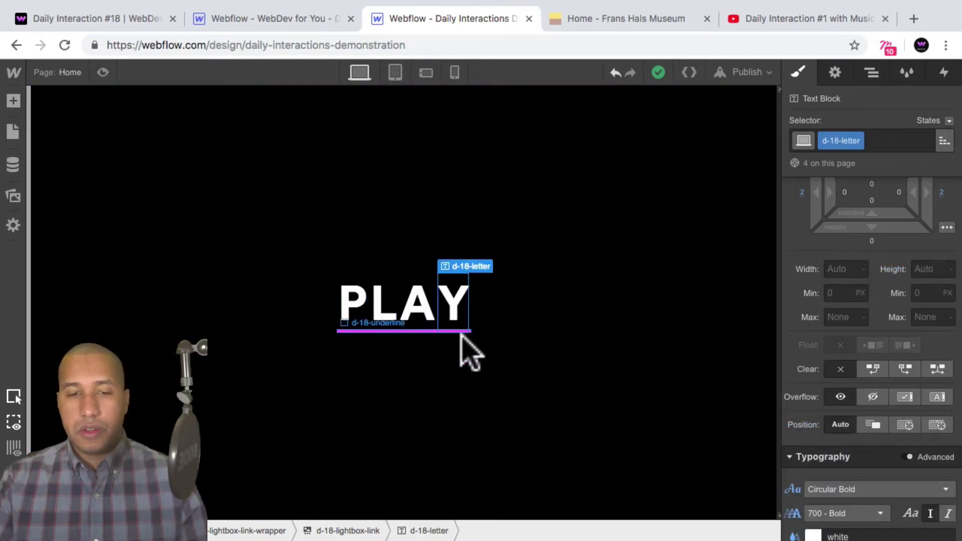
{"action": "left_click", "coordinate": [533, 342]}
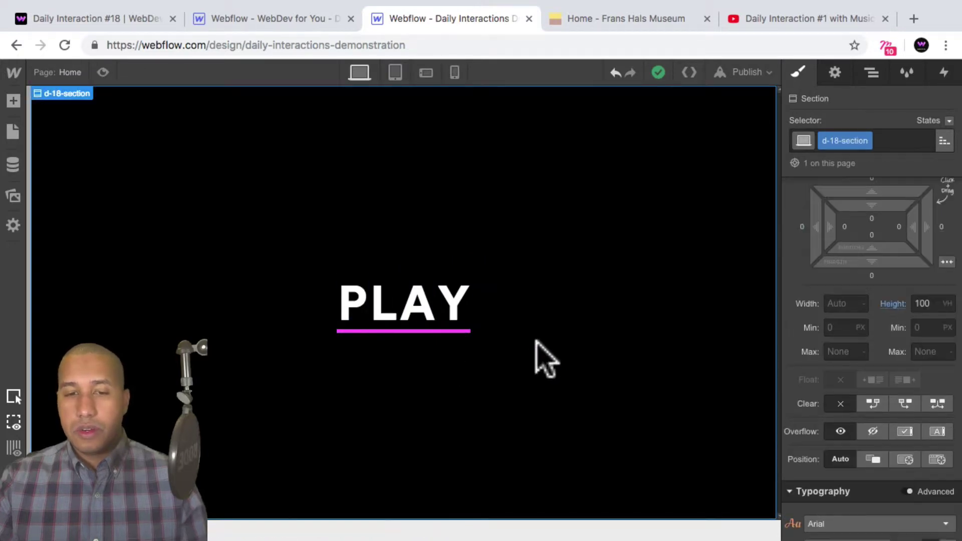
Give the d-18-lightbox-link-wrapper 40 px of padding on all four sides
{"action": "left_click", "coordinate": [872, 72]}
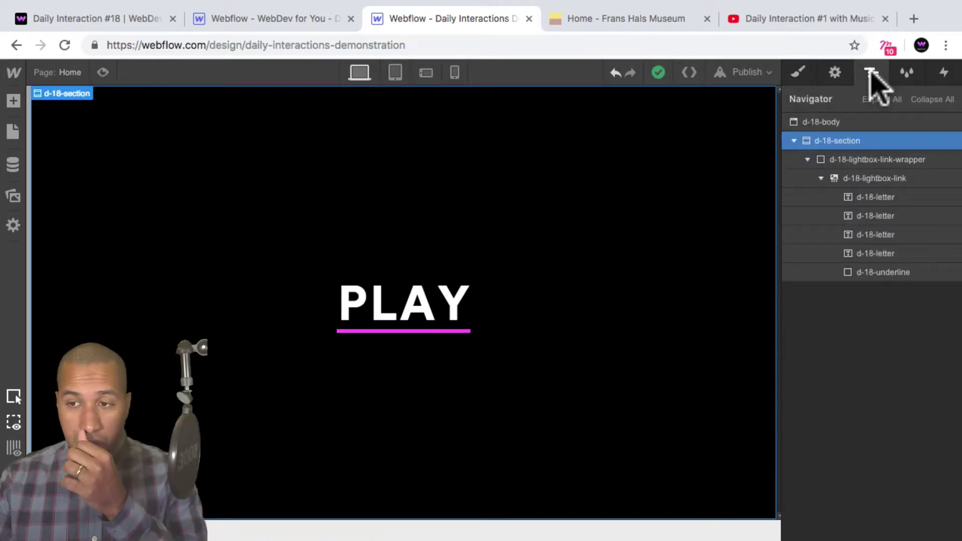
{"action": "left_click", "coordinate": [859, 161]}
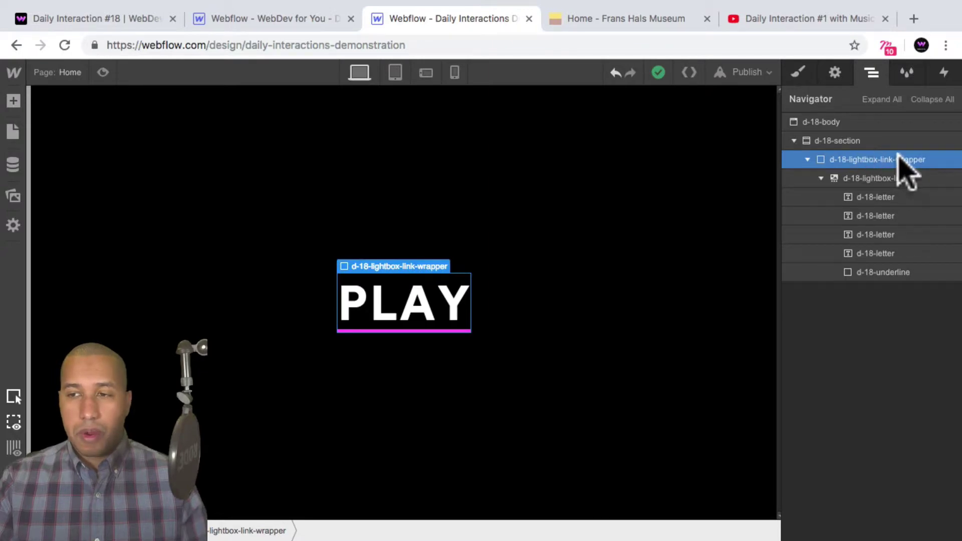
{"action": "left_click", "coordinate": [804, 78]}
{"action": "scroll", "coordinate": [907, 304], "scroll_direction": "down", "scroll_amount": 2}
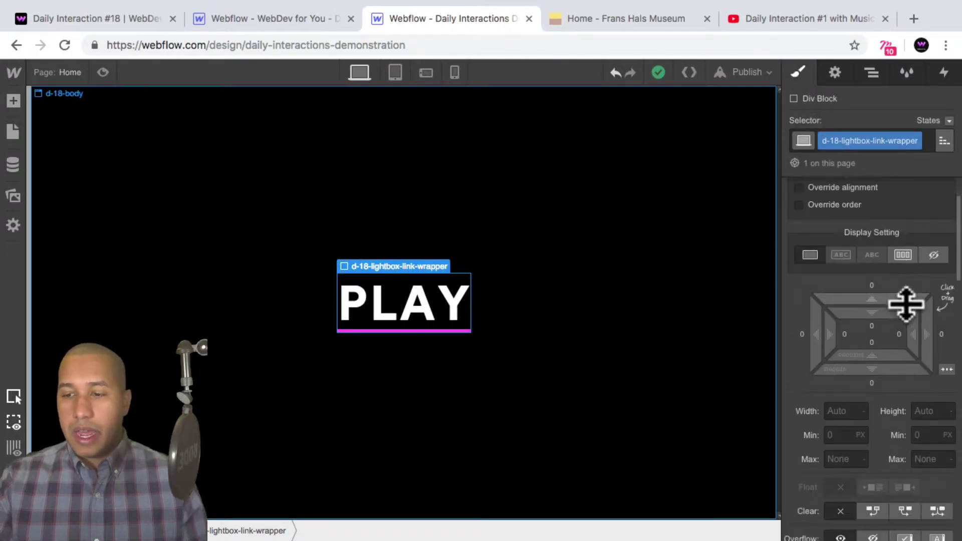
{"action": "left_click_drag", "start_coordinate": [916, 335], "coordinate": [827, 322]}
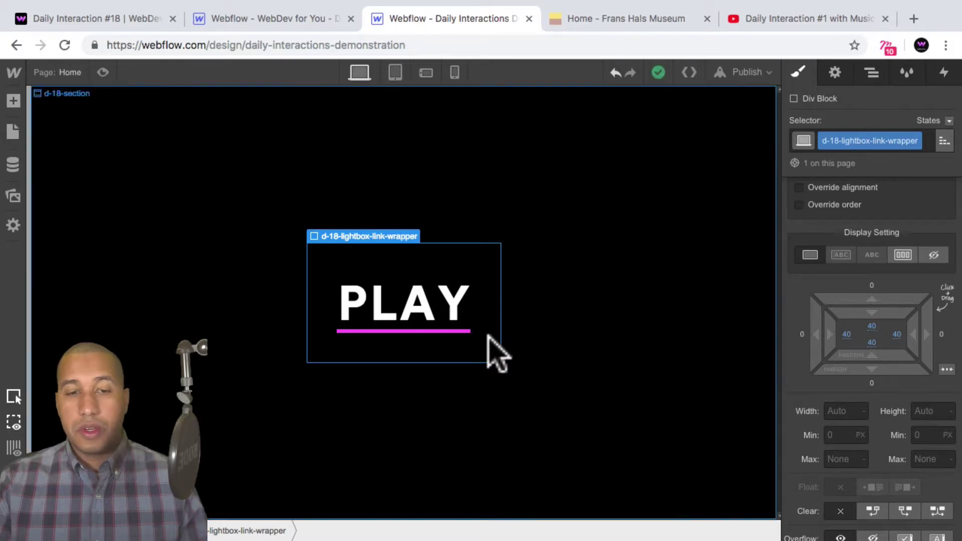
Add a Mouse Move over Element trigger to d-18-lightbox-link-wrapper with the Play Mouse Animation action
{"action": "left_click", "coordinate": [871, 74]}
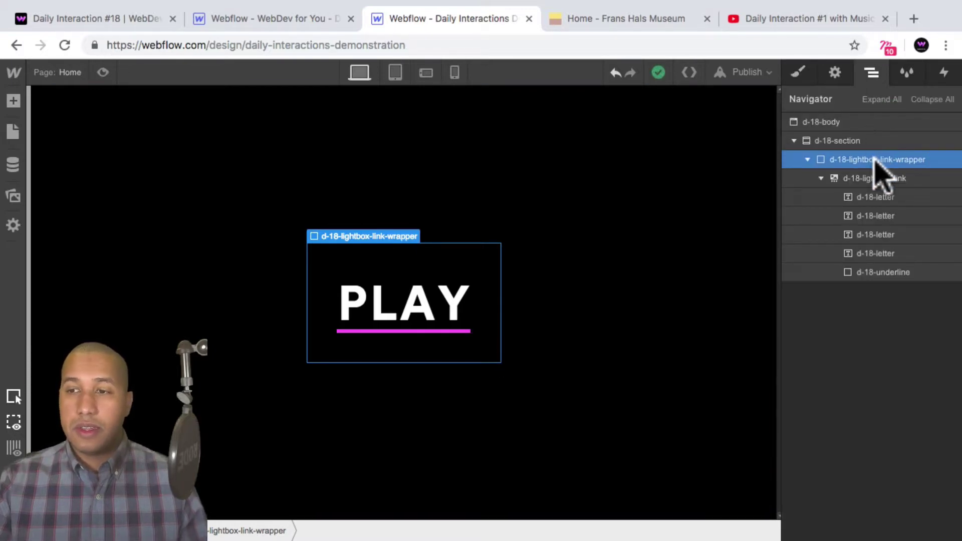
{"action": "left_click", "coordinate": [945, 74]}
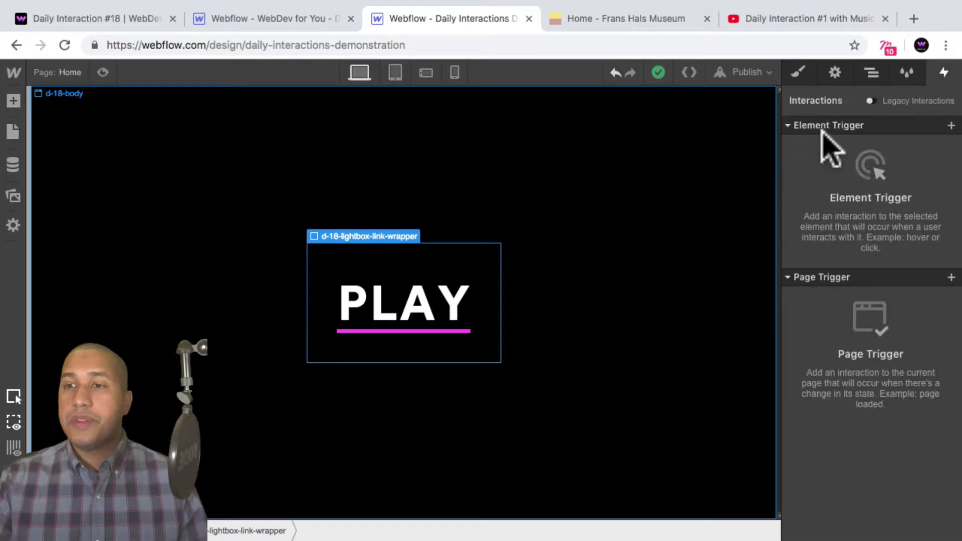
{"action": "left_click", "coordinate": [951, 125]}
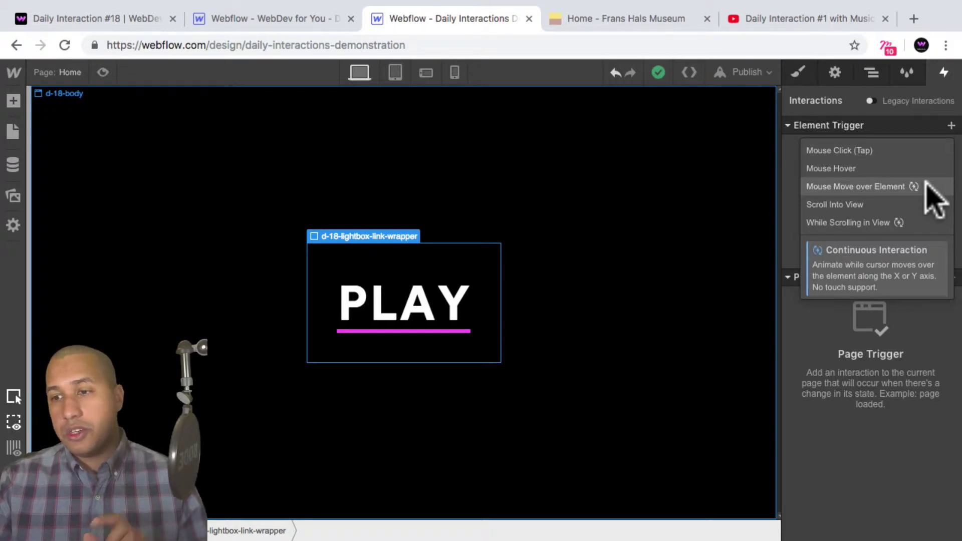
{"action": "left_click", "coordinate": [888, 186]}
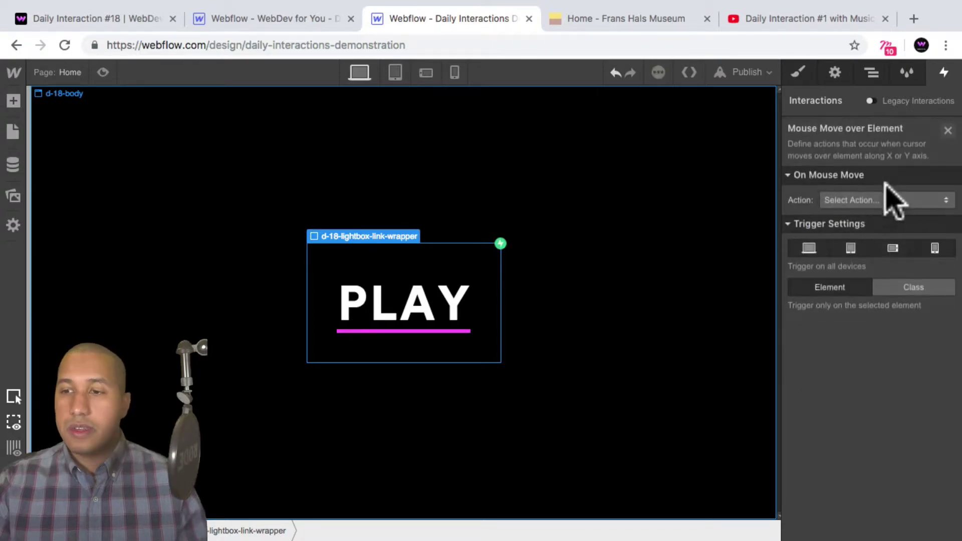
{"action": "left_click", "coordinate": [856, 200]}
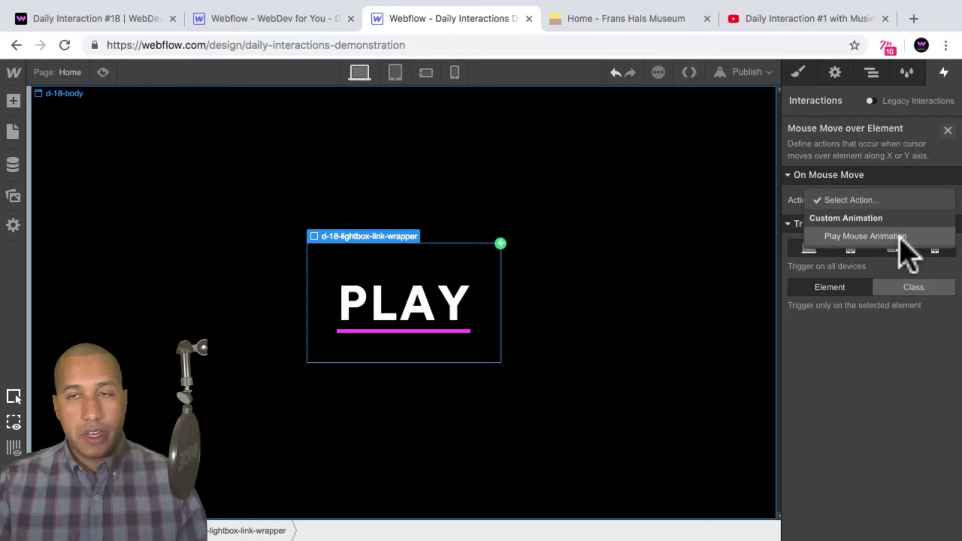
{"action": "left_click", "coordinate": [921, 246]}
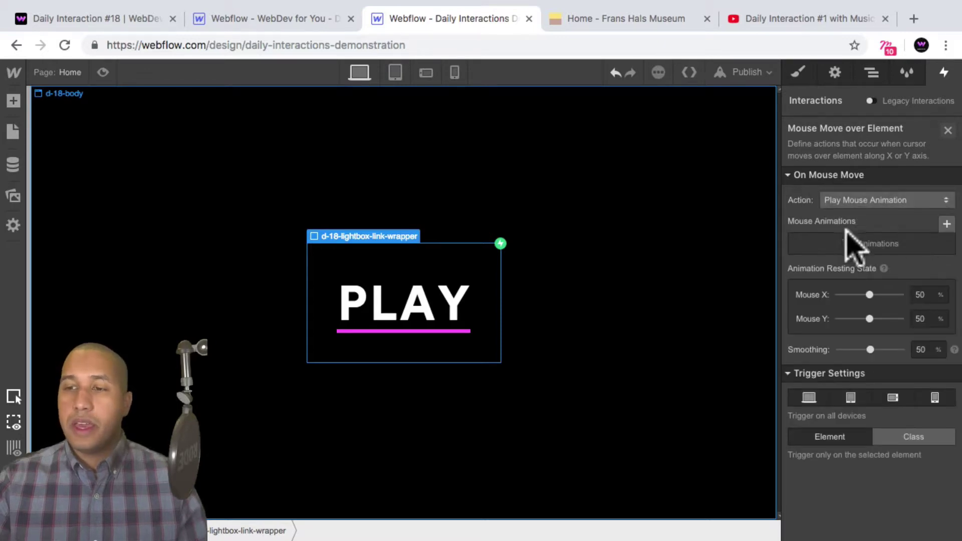
Create a new mouse animation for the trigger and name it d-18-mouse-move
{"action": "left_click", "coordinate": [948, 224]}
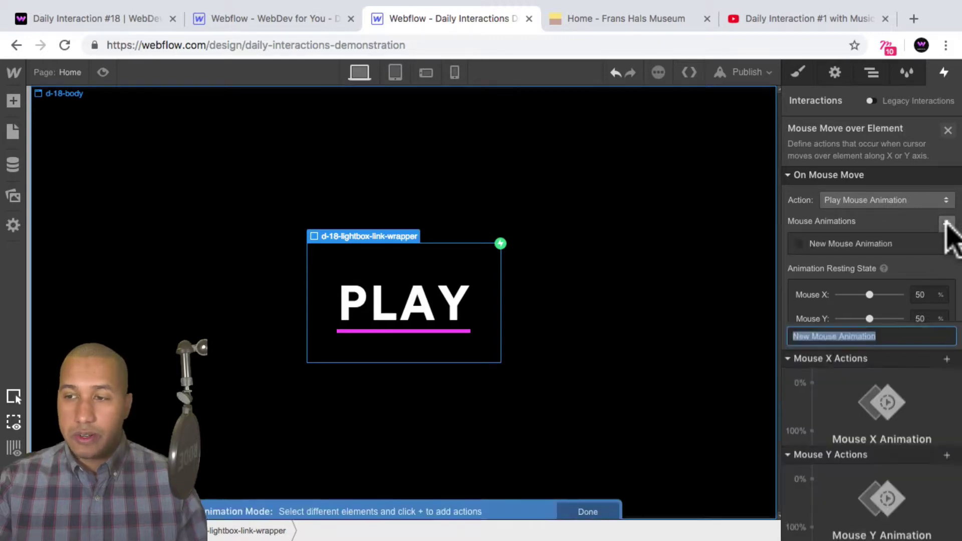
{"action": "type", "text": "d-"}
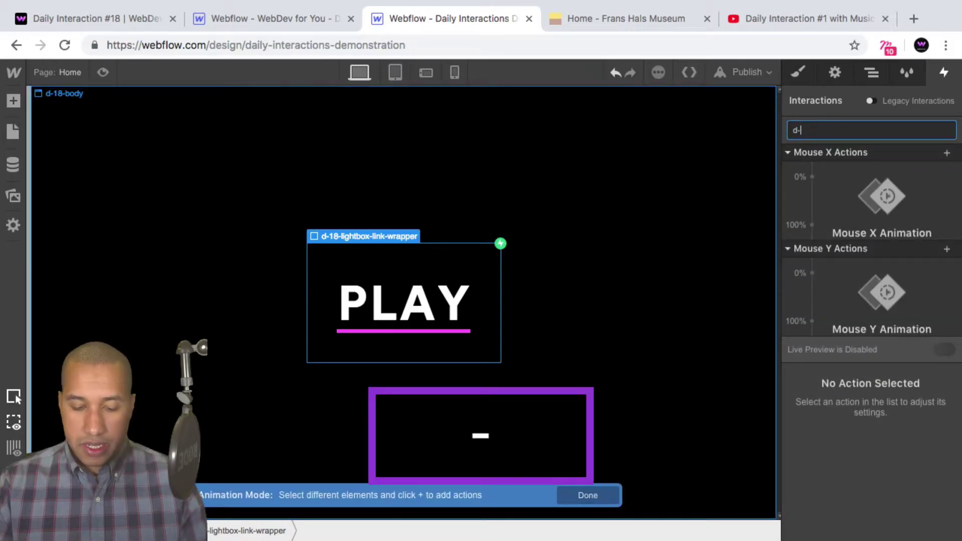
{"action": "type", "text": "18-mouse-mo"}
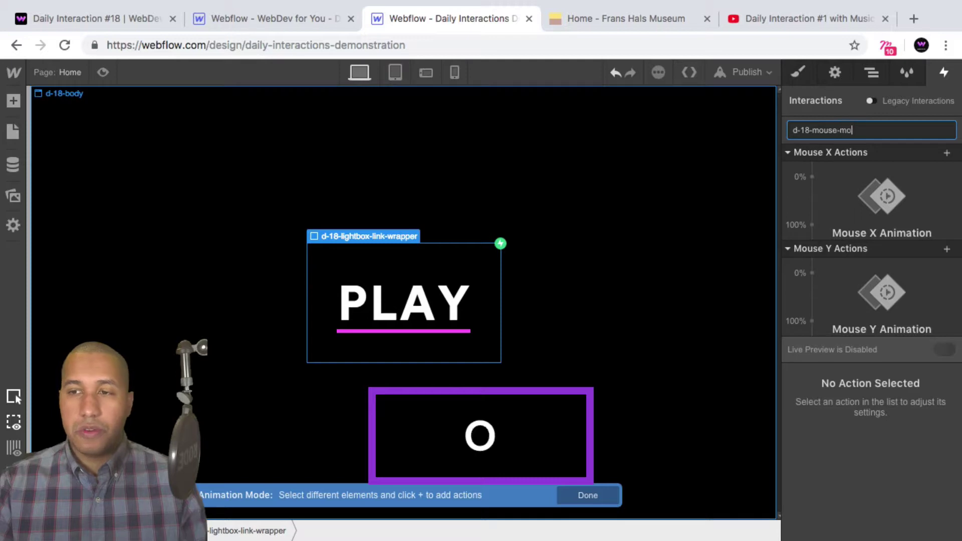
{"action": "type", "text": "ve"}
{"action": "key", "text": "Return"}
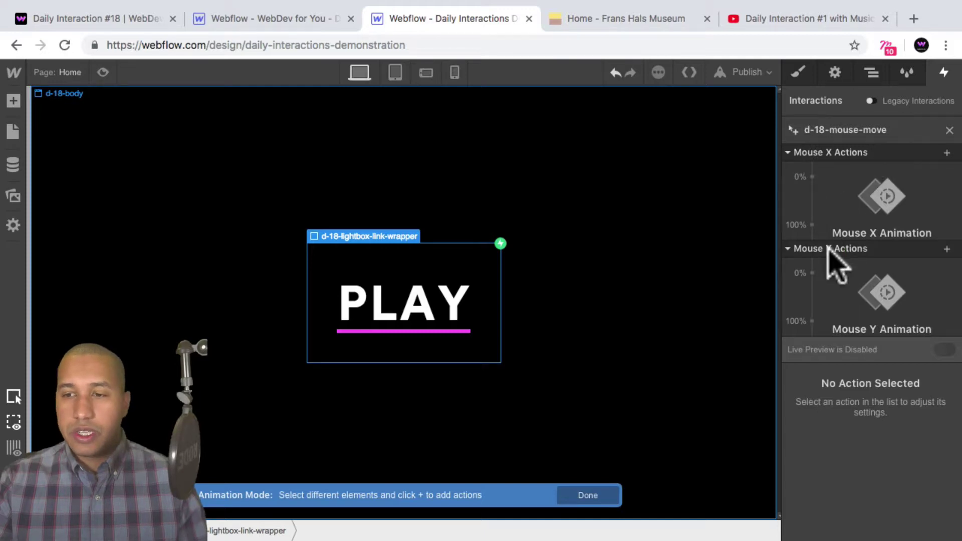
{"action": "mouse_move", "coordinate": [852, 258]}
{"action": "left_mouse_down"}
{"action": "mouse_move", "coordinate": [823, 221]}
{"action": "mouse_move", "coordinate": [815, 182]}
{"action": "mouse_move", "coordinate": [815, 229]}
{"action": "mouse_move", "coordinate": [823, 215]}
{"action": "mouse_move", "coordinate": [812, 189]}
{"action": "mouse_move", "coordinate": [823, 189]}
{"action": "mouse_move", "coordinate": [813, 180]}
{"action": "left_mouse_up"}
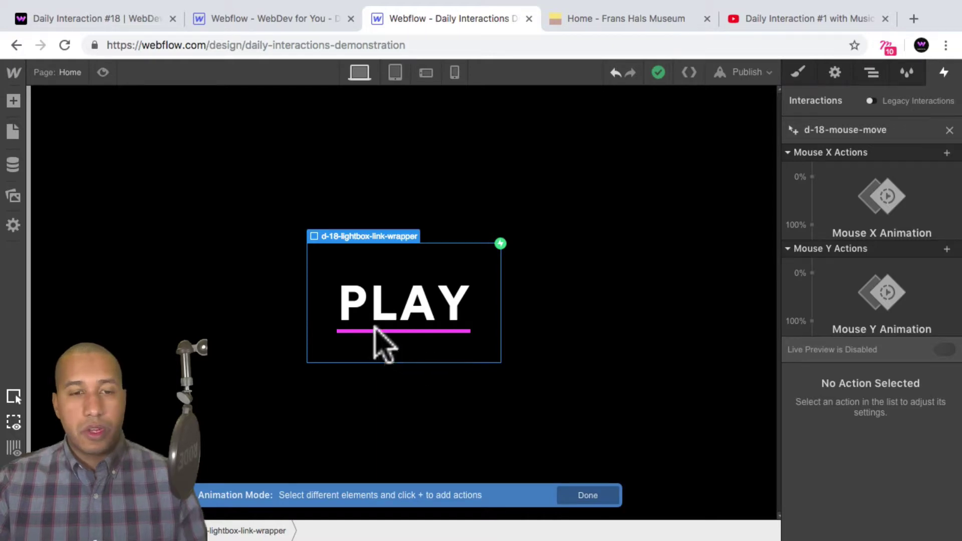
Select the letter P for animating and check the published Daily Interaction #18 demo for comparison
{"action": "left_click", "coordinate": [345, 302]}
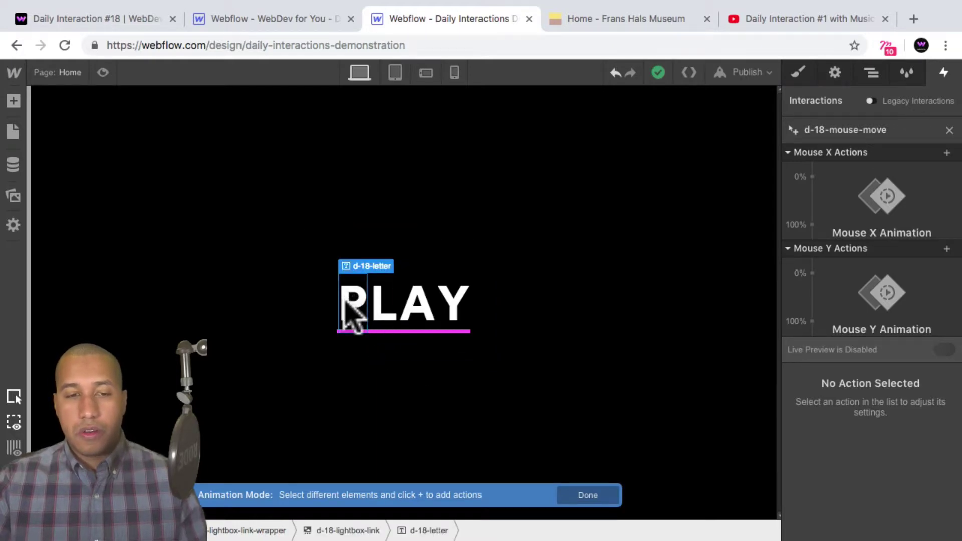
{"action": "left_click", "coordinate": [873, 72]}
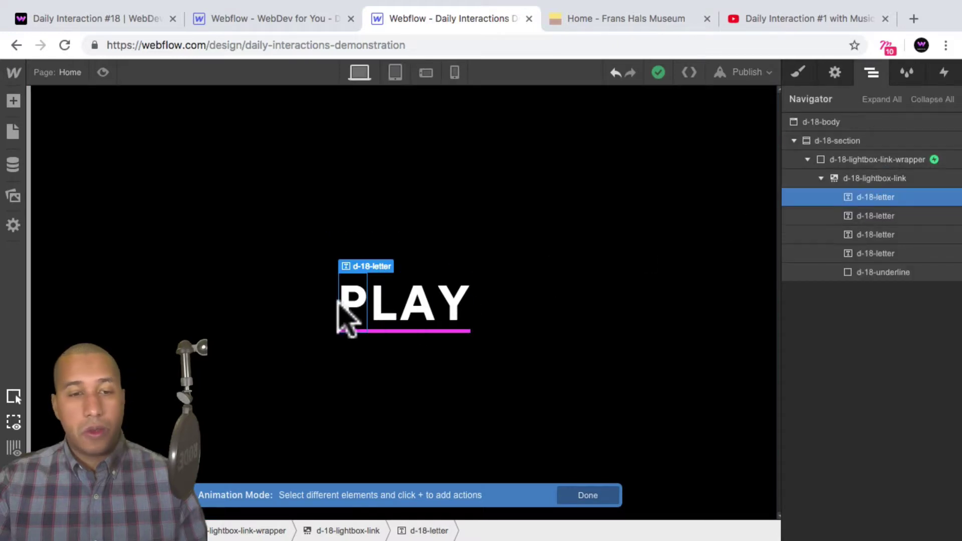
{"action": "left_click", "coordinate": [945, 75]}
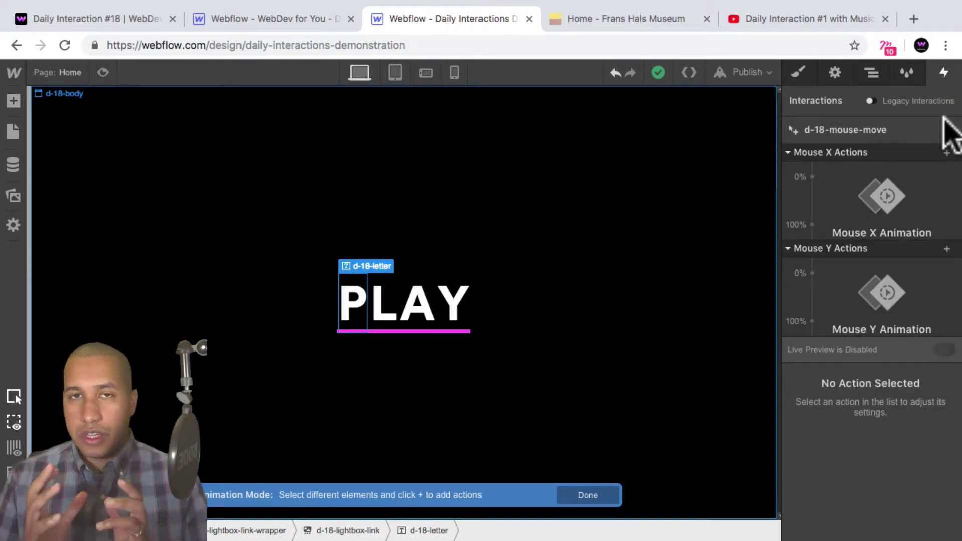
{"action": "left_click", "coordinate": [120, 20]}
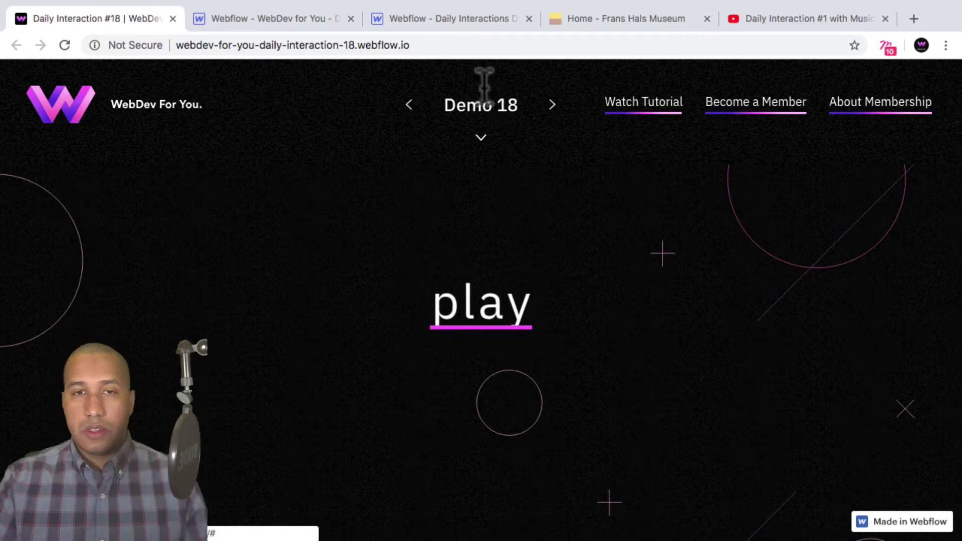
{"action": "left_click", "coordinate": [457, 20]}
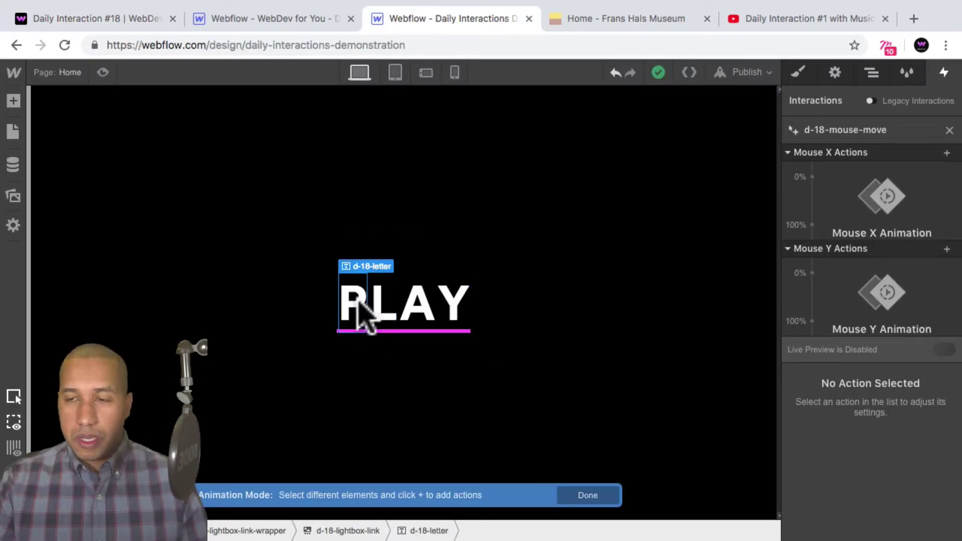
Add a Mouse X Move action to the letter P with a Y offset of -20 px at the 0% keyframe
{"action": "left_click_drag", "start_coordinate": [357, 305], "coordinate": [944, 163]}
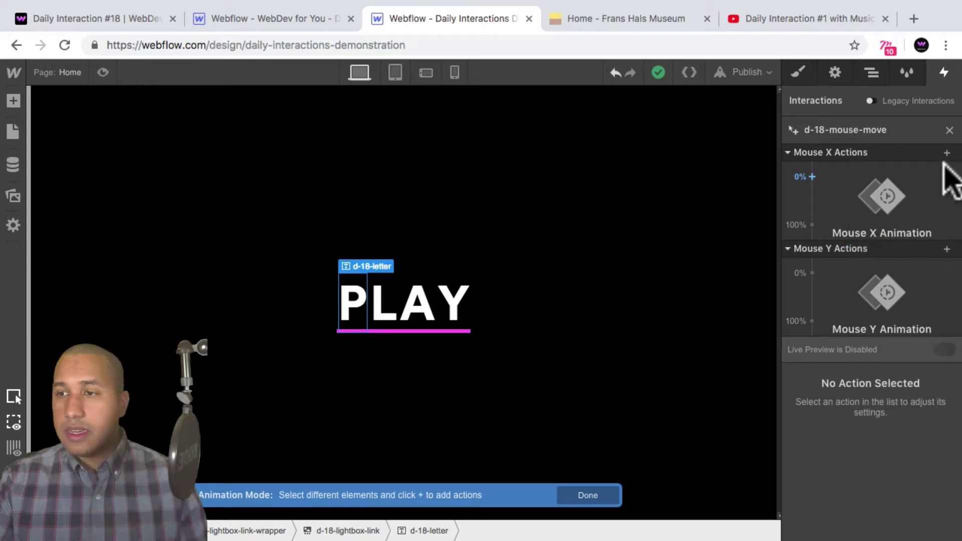
{"action": "left_click", "coordinate": [946, 152]}
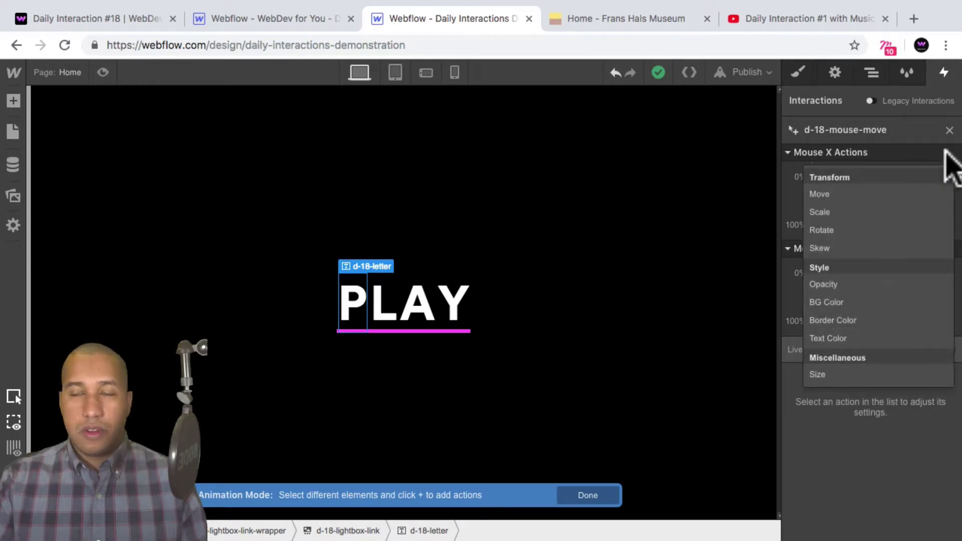
{"action": "left_click", "coordinate": [882, 196]}
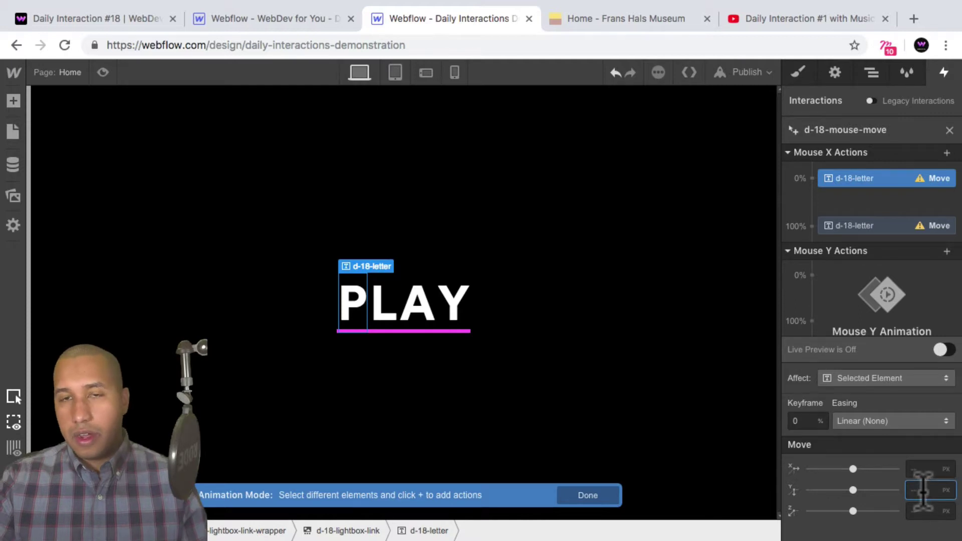
{"action": "type", "text": "-20"}
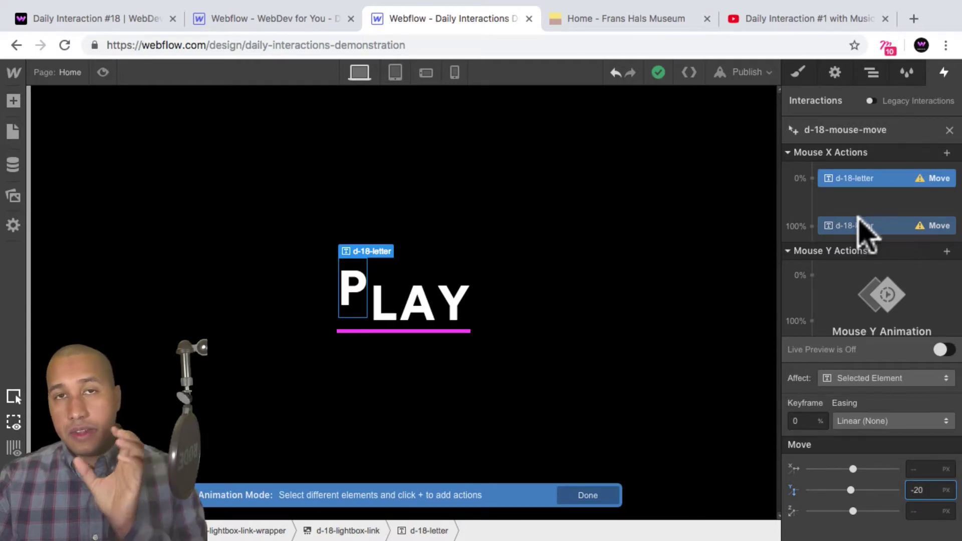
Set the letter P's Y offset at the 100% Mouse X keyframe to 20 px and test the motion in live preview
{"action": "mouse_move", "coordinate": [865, 230]}
{"action": "left_mouse_down"}
{"action": "mouse_move", "coordinate": [858, 193]}
{"action": "mouse_move", "coordinate": [878, 189]}
{"action": "mouse_move", "coordinate": [858, 227]}
{"action": "left_mouse_up"}
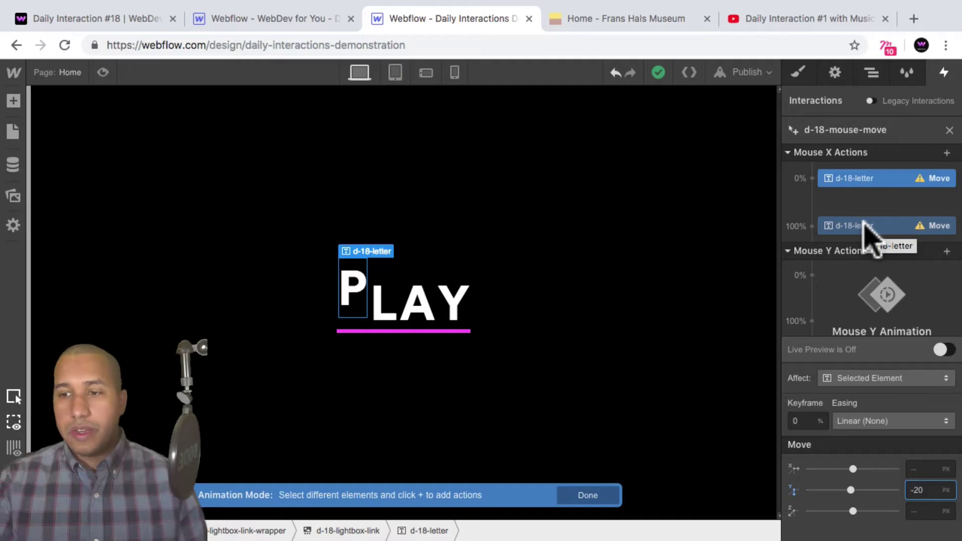
{"action": "left_click", "coordinate": [867, 229]}
{"action": "left_click", "coordinate": [892, 223]}
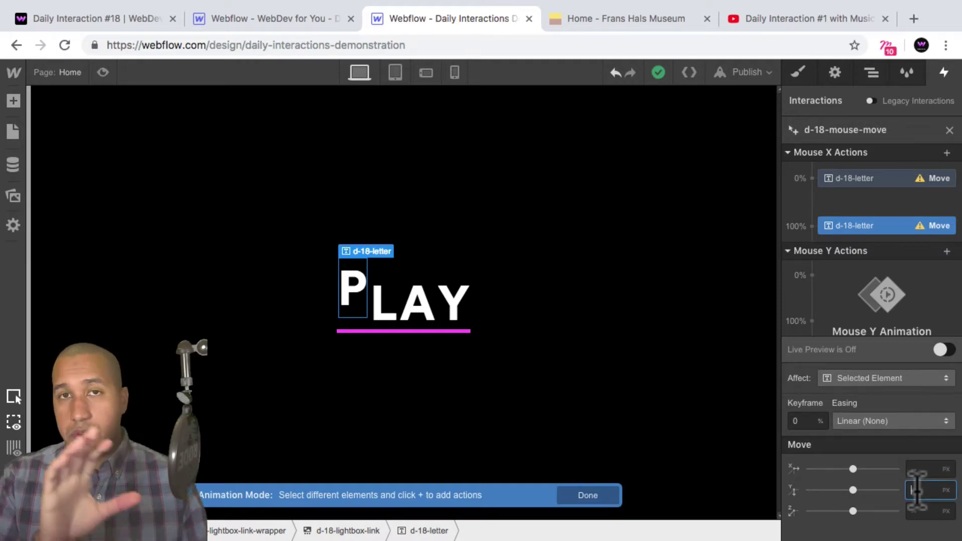
{"action": "type", "text": "20"}
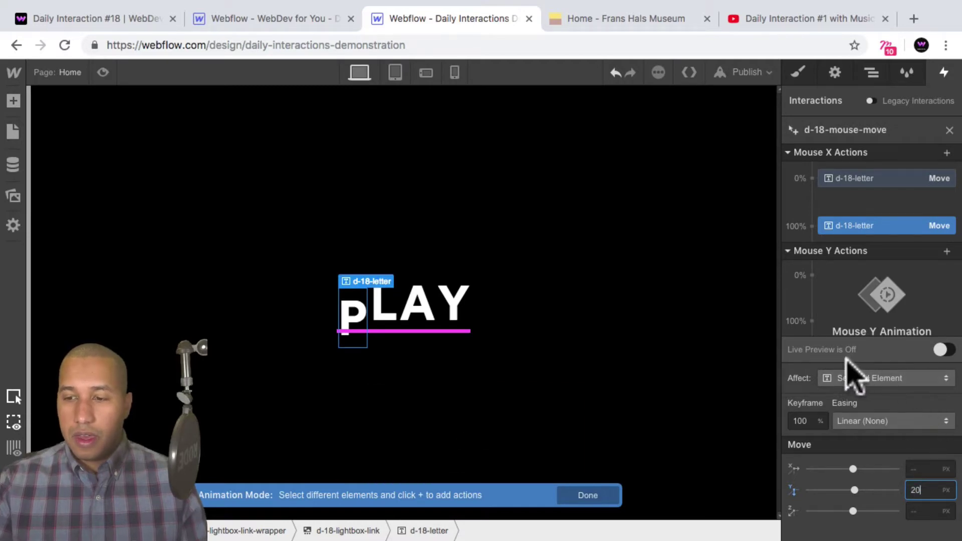
{"action": "left_click", "coordinate": [943, 351]}
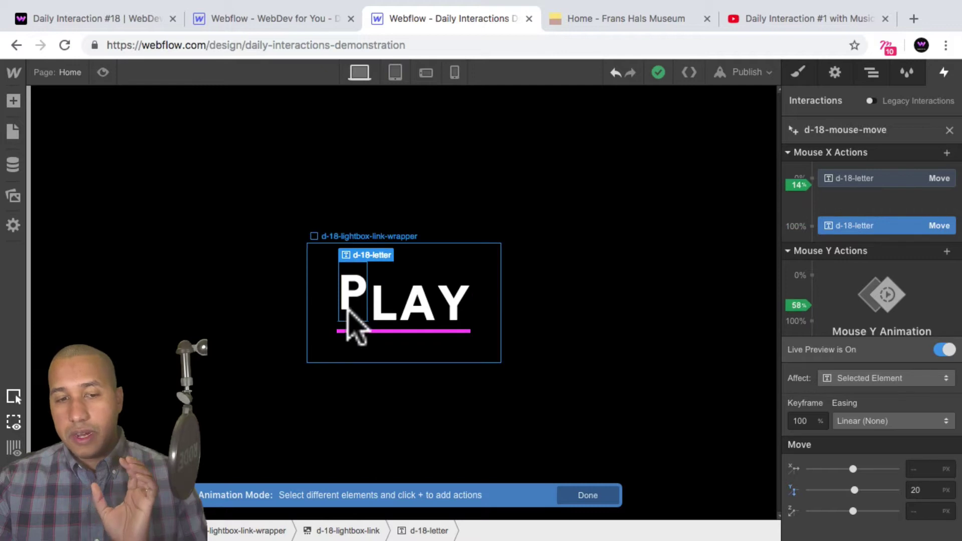
{"action": "left_click", "coordinate": [947, 350]}
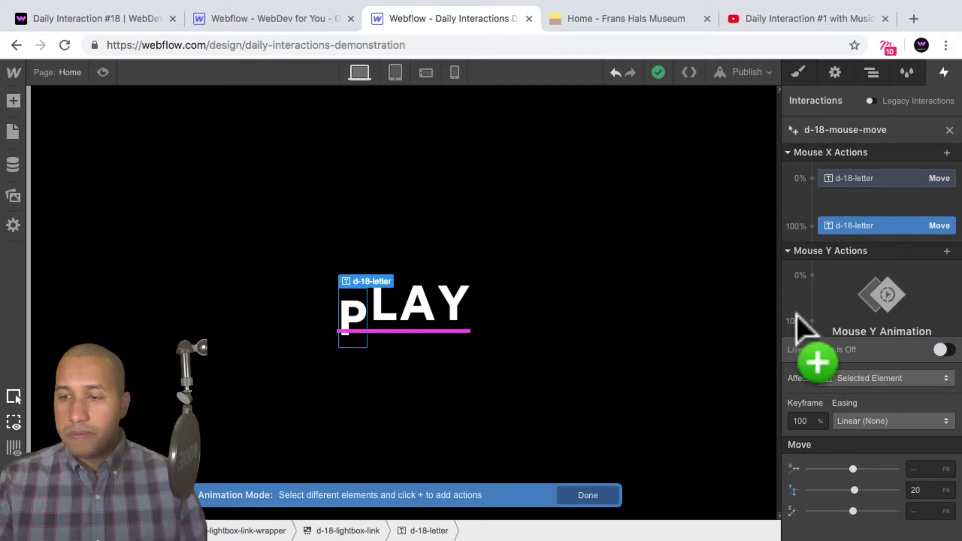
Add a Mouse Y Move action to the letter P with an X offset of -20 px at the 0% keyframe
{"action": "left_click_drag", "start_coordinate": [821, 264], "coordinate": [827, 273]}
{"action": "left_click", "coordinate": [832, 321]}
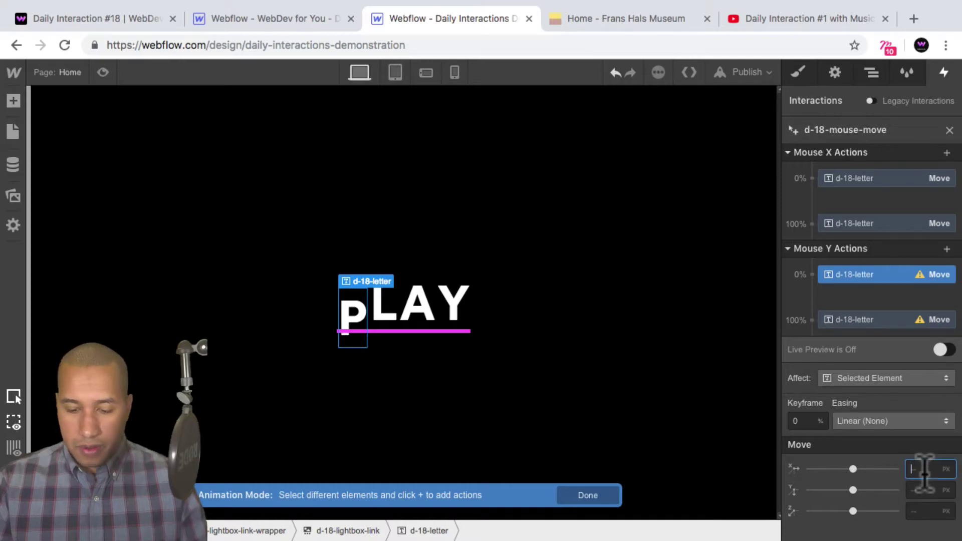
{"action": "type", "text": "-20"}
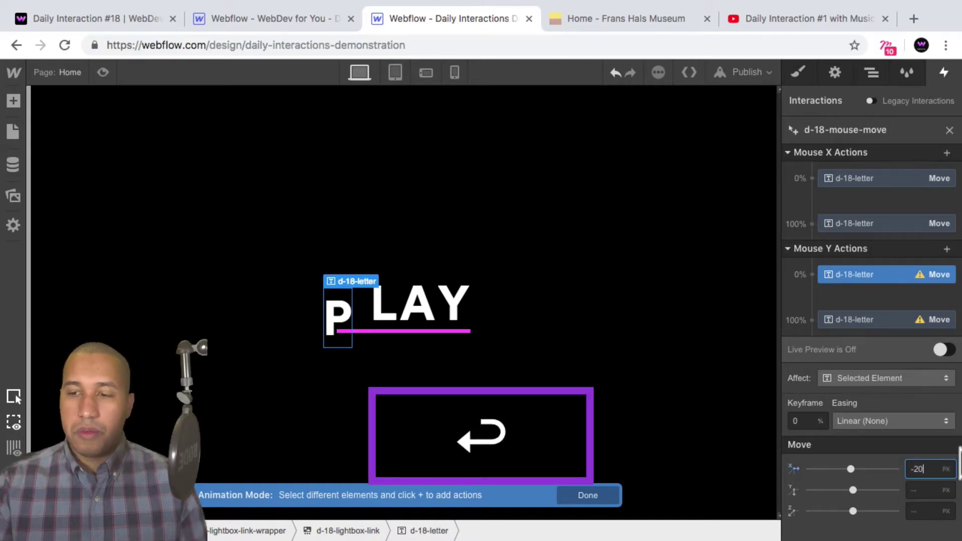
Set the letter P's X offset at the 100% Mouse Y keyframe to 20 px and preview the motion
{"action": "left_click", "coordinate": [863, 320]}
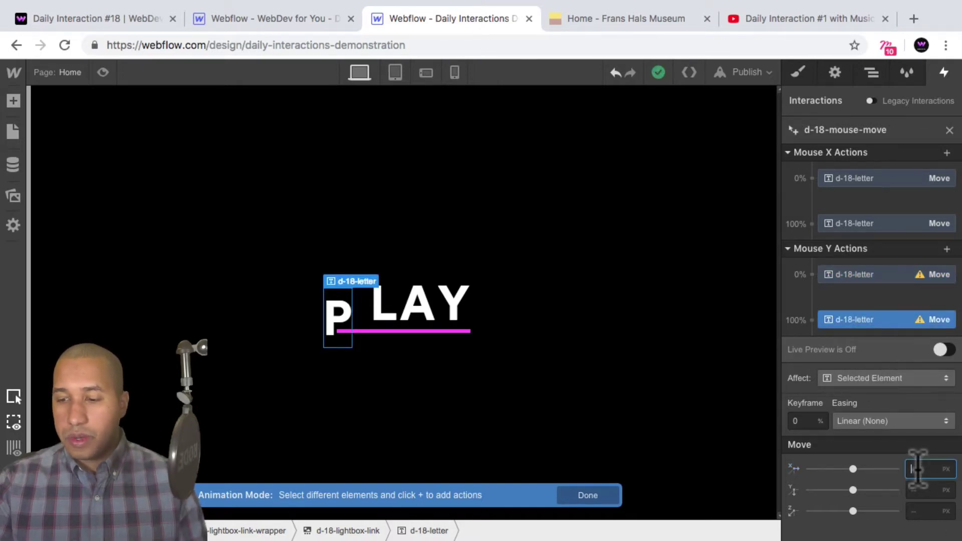
{"action": "type", "text": "20"}
{"action": "key", "text": "Return"}
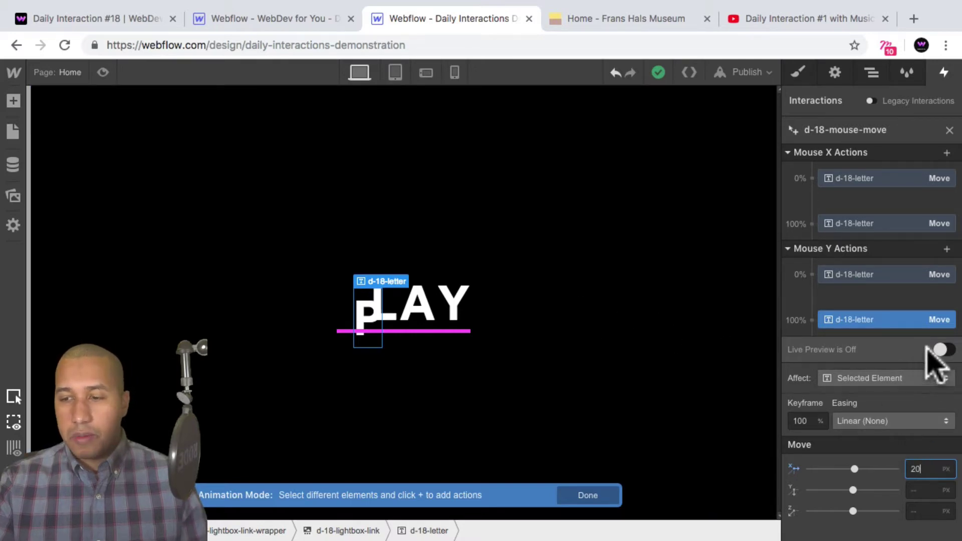
{"action": "left_click", "coordinate": [103, 72]}
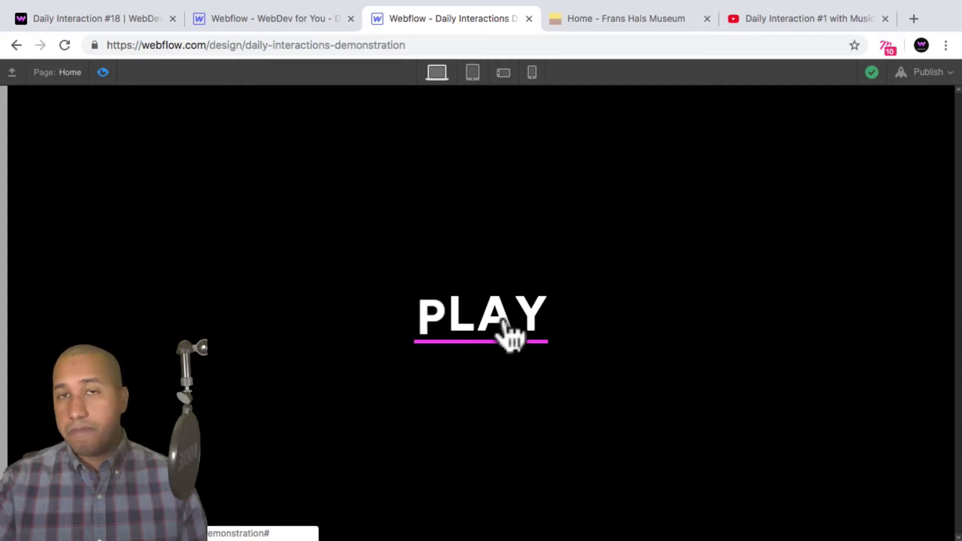
{"action": "left_click", "coordinate": [103, 72]}
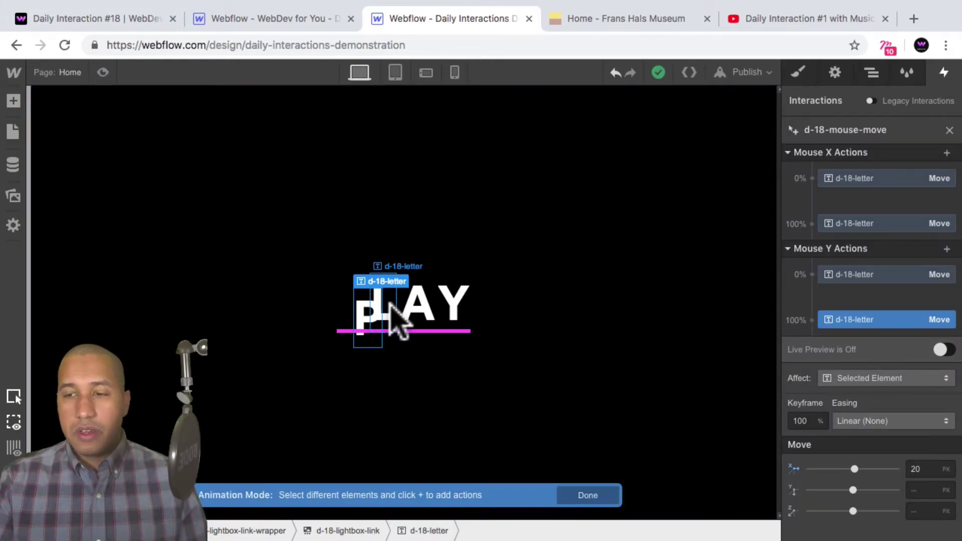
Add a Mouse X Move action to the letter L with a Y offset of 20 px at the 0% keyframe
{"action": "left_click", "coordinate": [396, 319]}
{"action": "left_click_drag", "start_coordinate": [887, 224], "coordinate": [872, 196]}
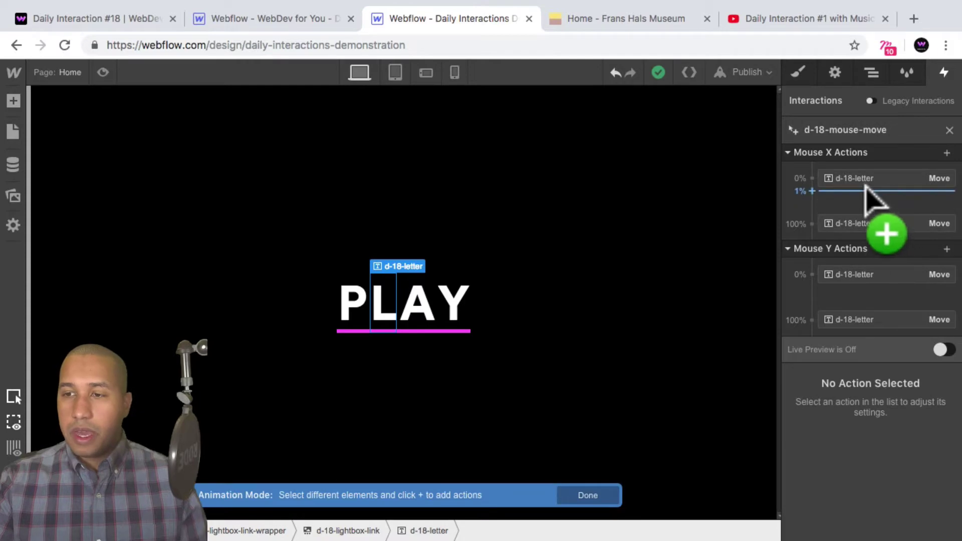
{"action": "left_click", "coordinate": [866, 187]}
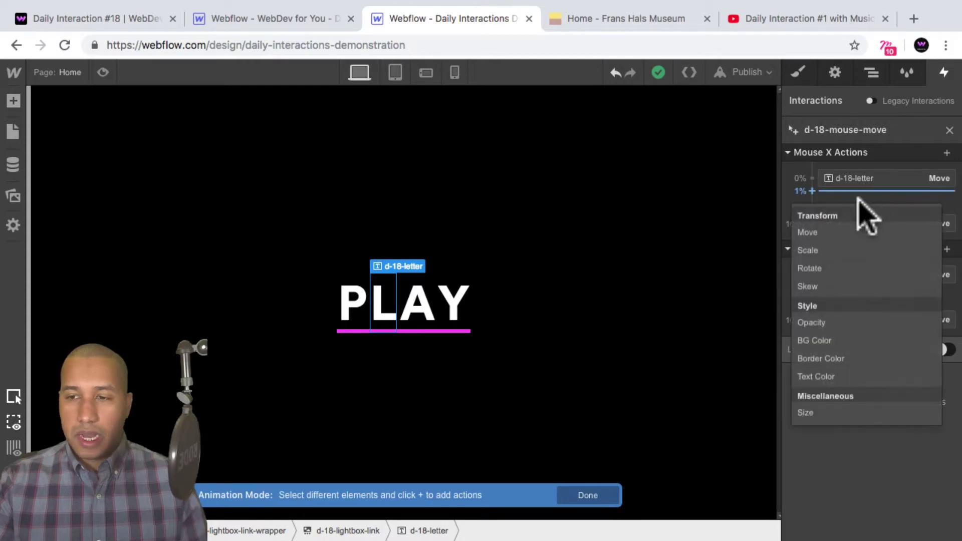
{"action": "left_click", "coordinate": [838, 230]}
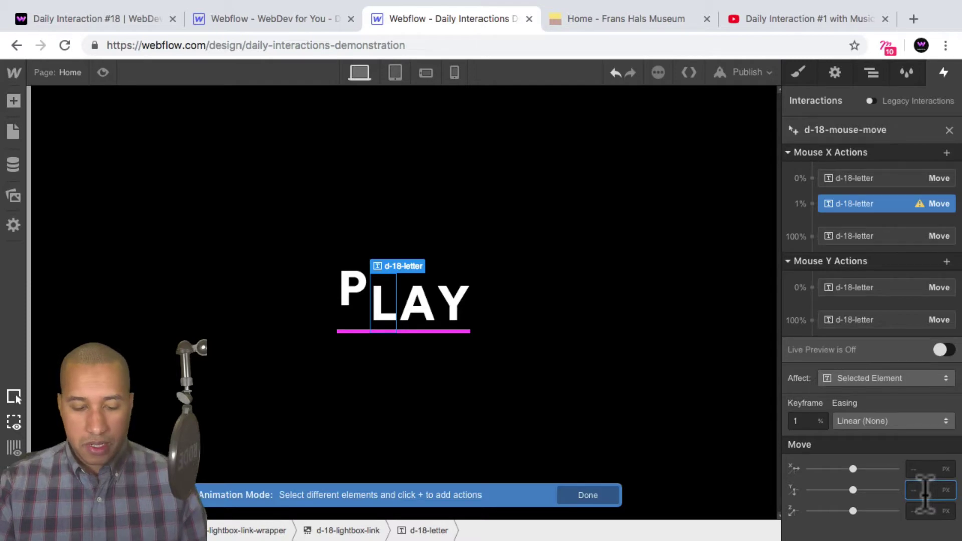
{"action": "type", "text": "20"}
{"action": "key", "text": "Return"}
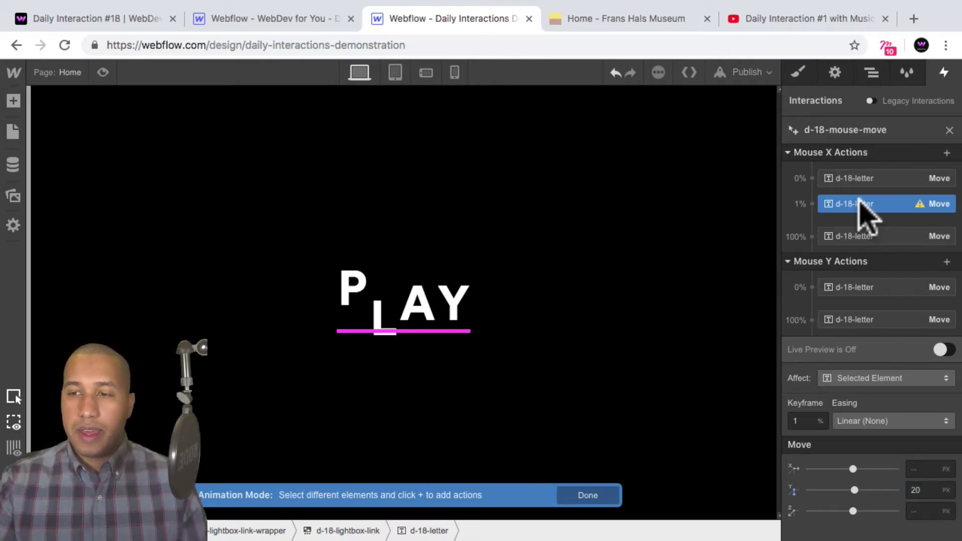
{"action": "left_click_drag", "start_coordinate": [862, 200], "coordinate": [864, 180]}
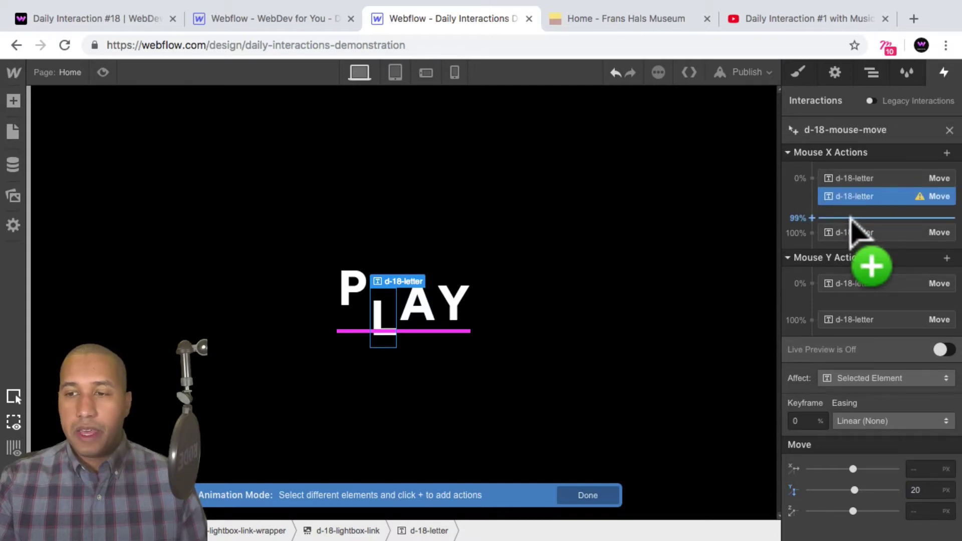
Add a second Mouse X Move action to the letter L with a Y offset of -20 px at 100% and preview it
{"action": "left_click", "coordinate": [851, 218]}
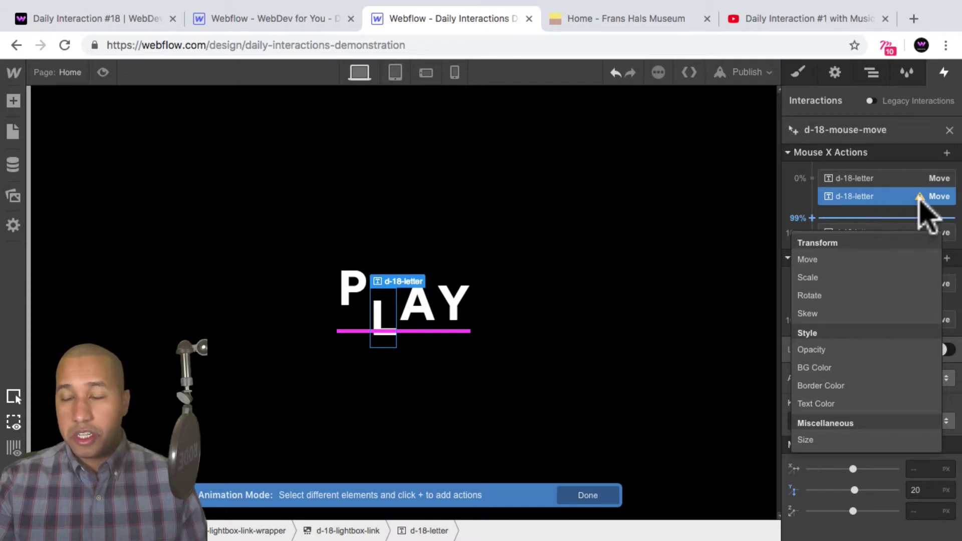
{"action": "left_click_drag", "start_coordinate": [882, 213], "coordinate": [851, 221]}
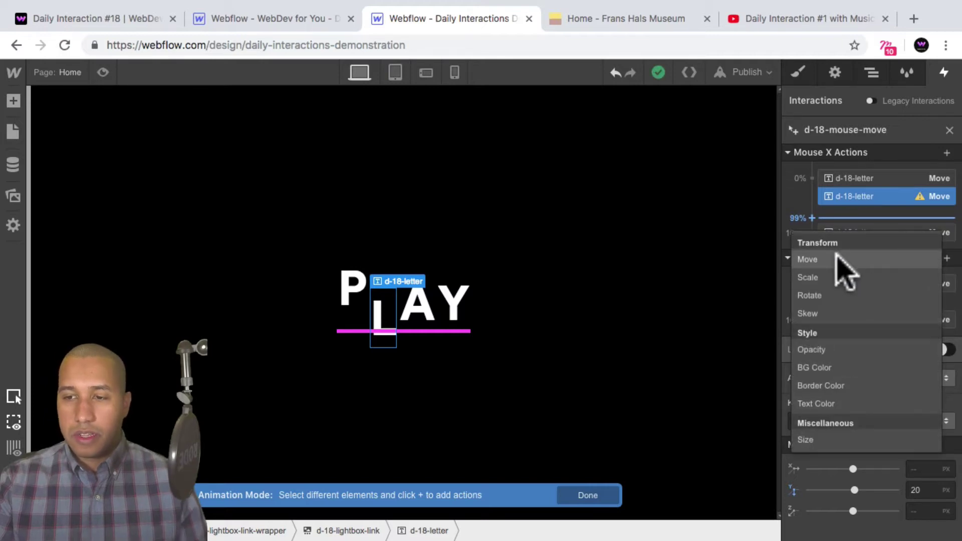
{"action": "left_click", "coordinate": [837, 256]}
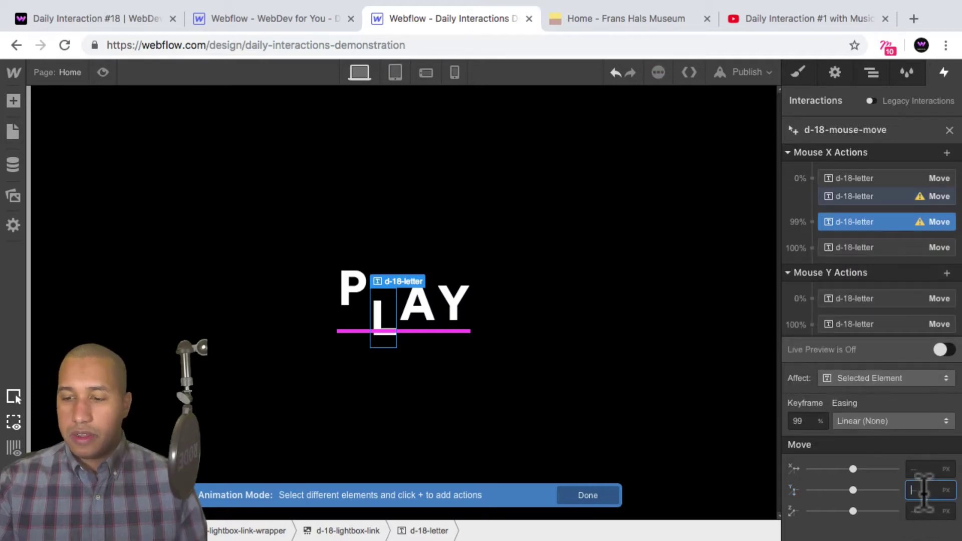
{"action": "type", "text": "-20"}
{"action": "key", "text": "Return"}
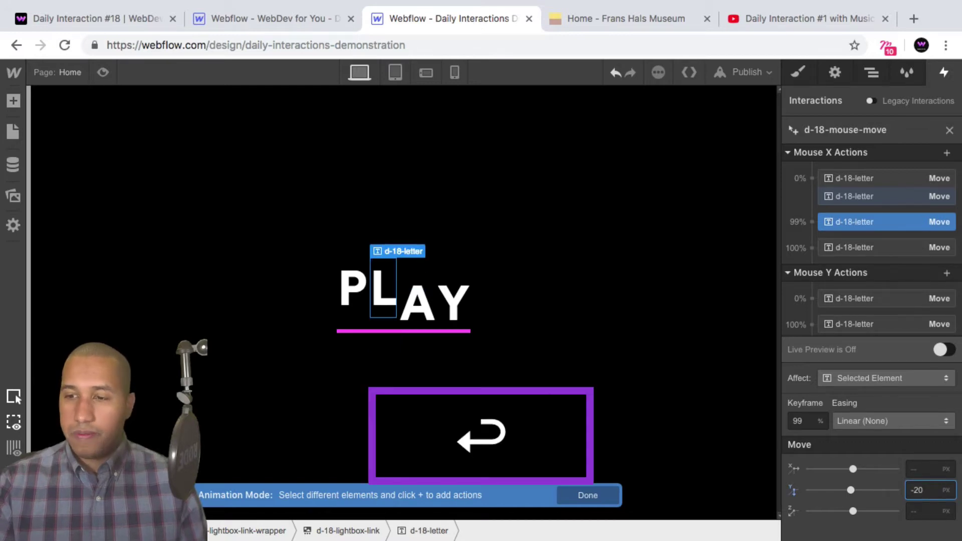
{"action": "left_click_drag", "start_coordinate": [870, 221], "coordinate": [870, 253]}
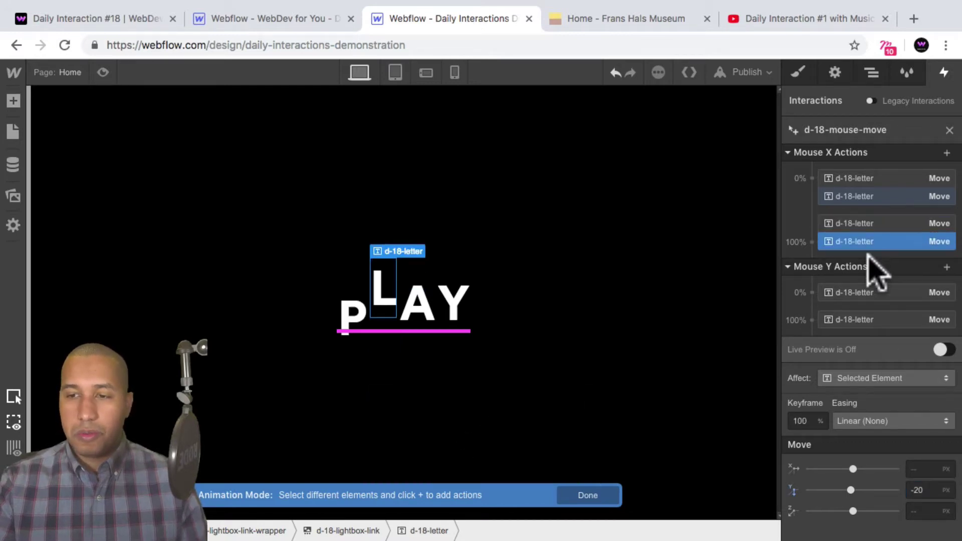
{"action": "left_click", "coordinate": [102, 72]}
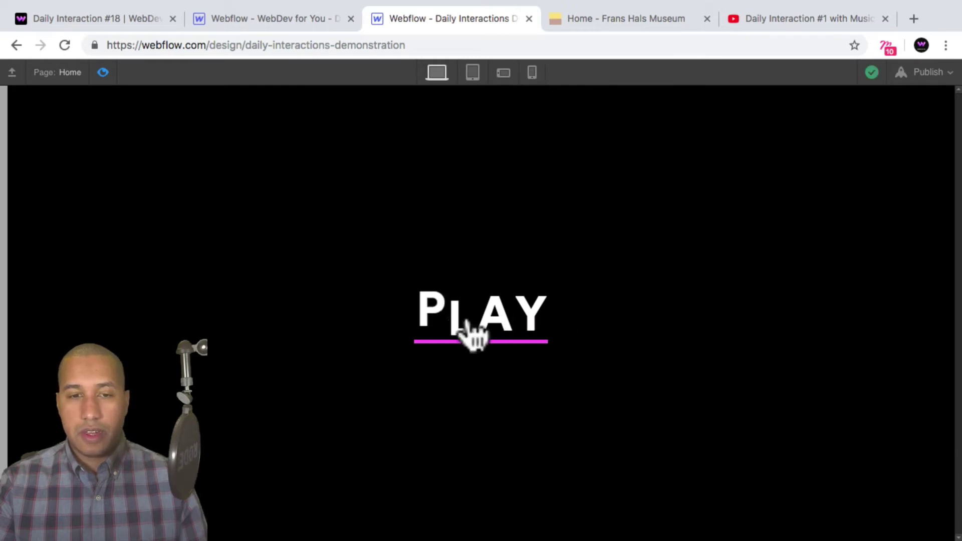
{"action": "left_click", "coordinate": [102, 71]}
Add a Mouse Y Move action to the letter L with an X offset of 20 px at the 0% keyframe
{"action": "left_click_drag", "start_coordinate": [843, 324], "coordinate": [860, 319]}
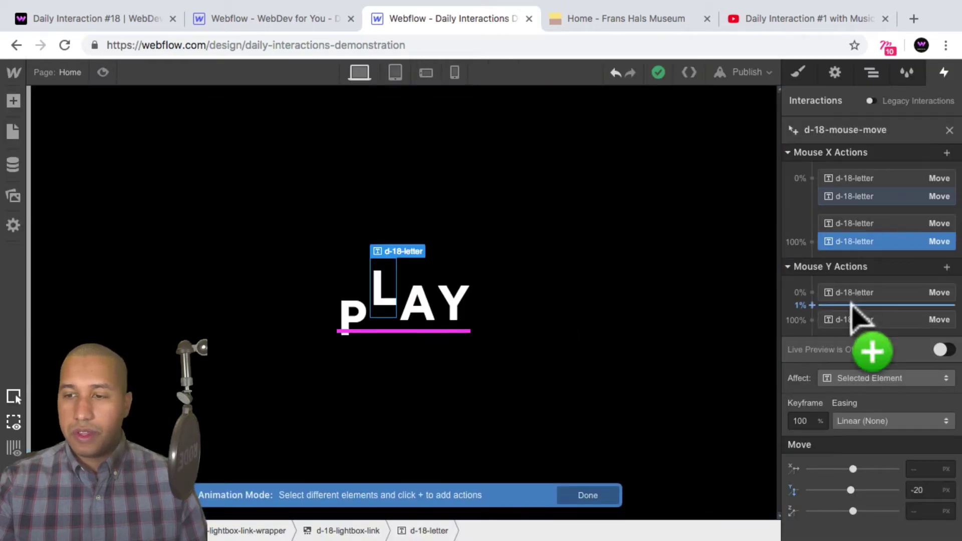
{"action": "left_click", "coordinate": [855, 305]}
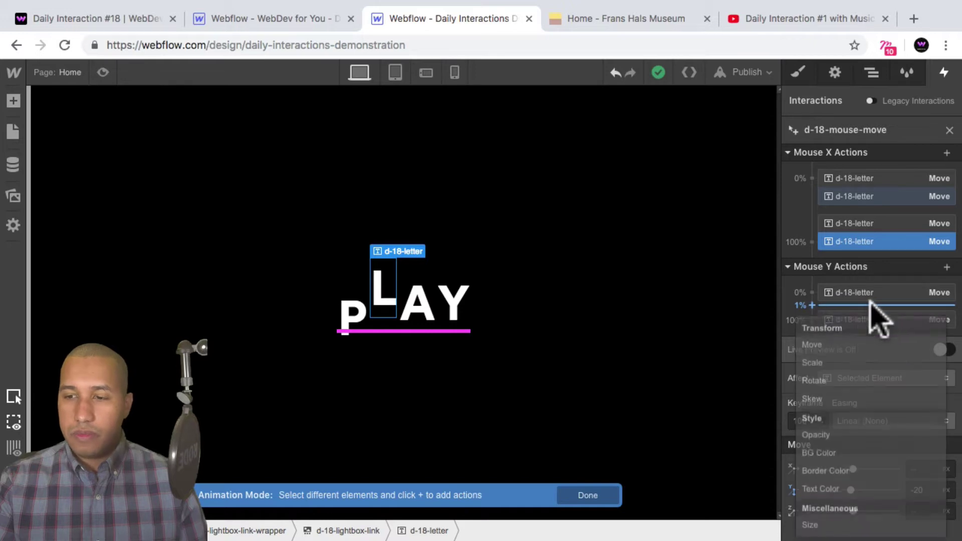
{"action": "left_click", "coordinate": [852, 349]}
{"action": "type", "text": "20"}
{"action": "key", "text": "Return"}
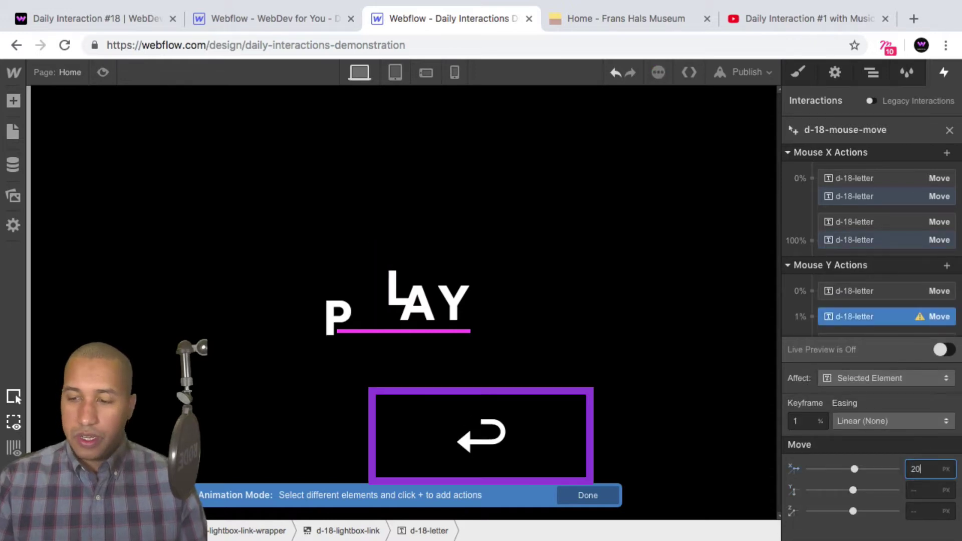
{"action": "scroll", "coordinate": [881, 311], "scroll_direction": "down", "scroll_amount": 1}
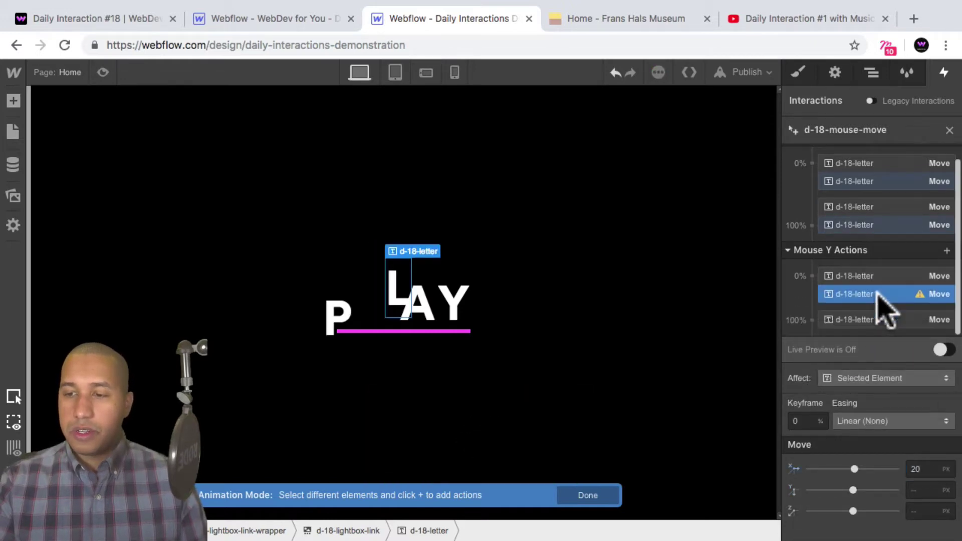
Add a second Mouse Y Move action to the letter L with an X offset of -20 px at 100% and preview it
{"action": "left_click", "coordinate": [875, 307]}
{"action": "left_click", "coordinate": [855, 347]}
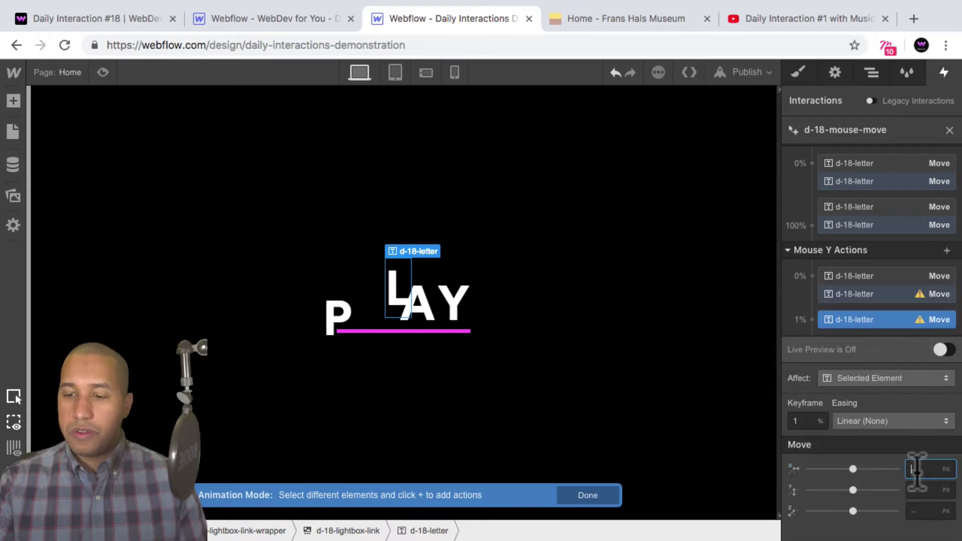
{"action": "type", "text": "-20"}
{"action": "key", "text": "Return"}
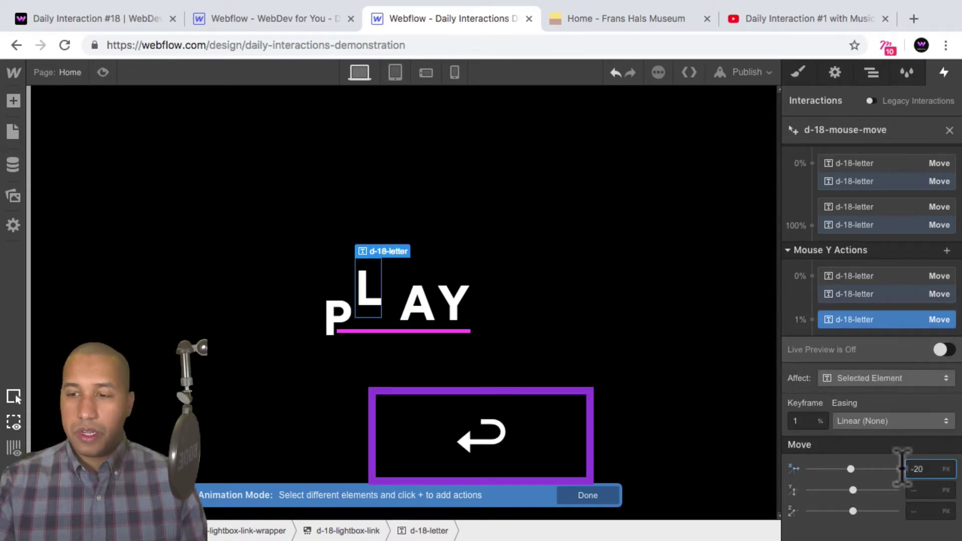
{"action": "scroll", "coordinate": [863, 301], "scroll_direction": "down", "scroll_amount": 1}
{"action": "left_click", "coordinate": [865, 324]}
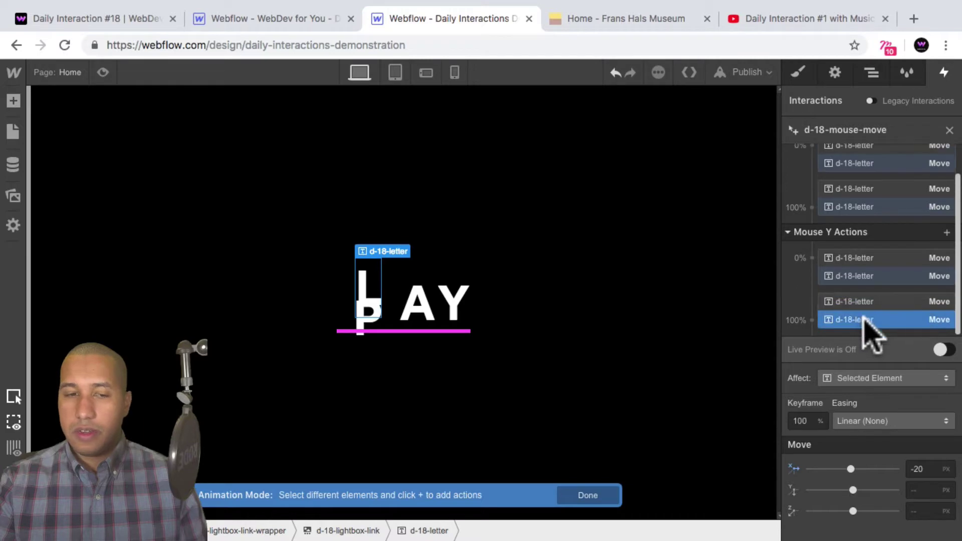
{"action": "left_click", "coordinate": [103, 73]}
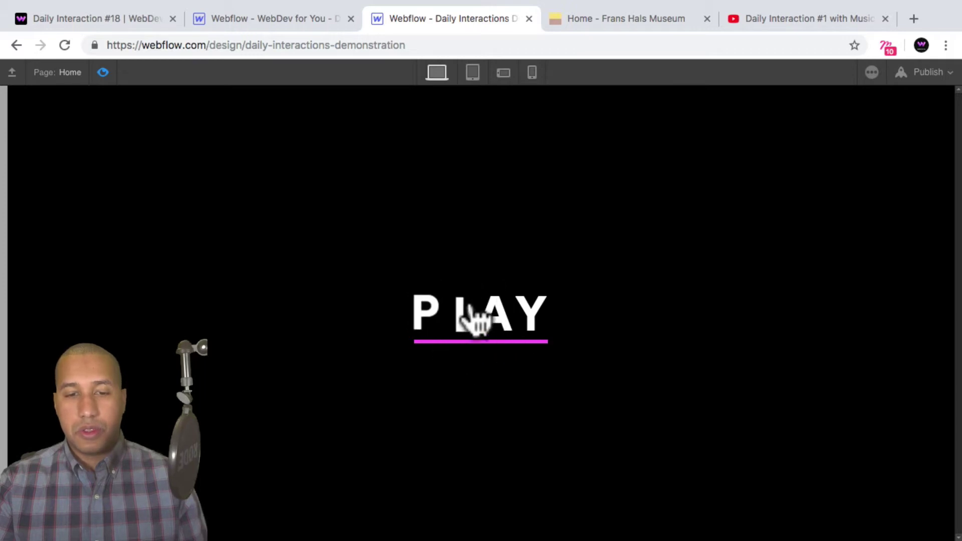
{"action": "left_click", "coordinate": [104, 71]}
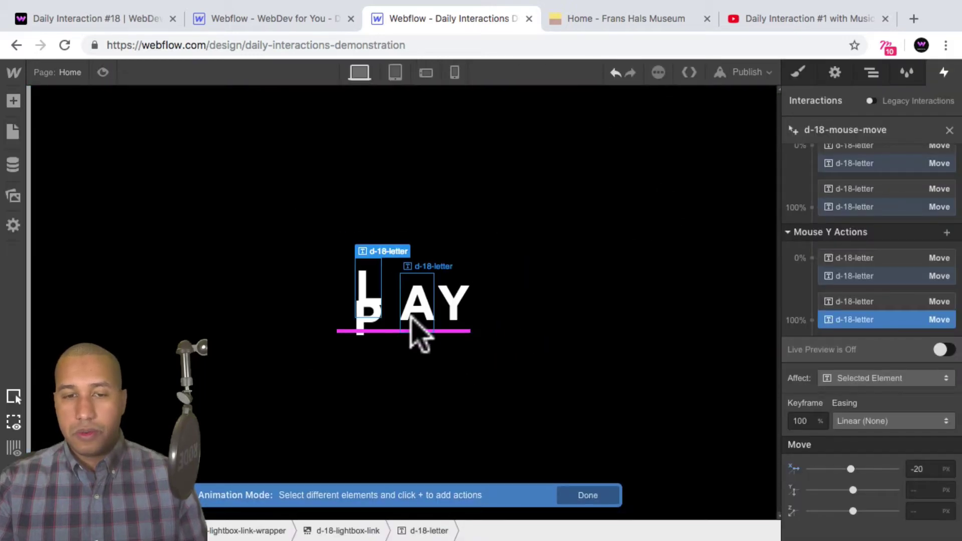
Add a Mouse X Move action to the letter A with a Y offset of -20 px at the 0% keyframe
{"action": "scroll", "coordinate": [912, 225], "scroll_direction": "up", "scroll_amount": 2}
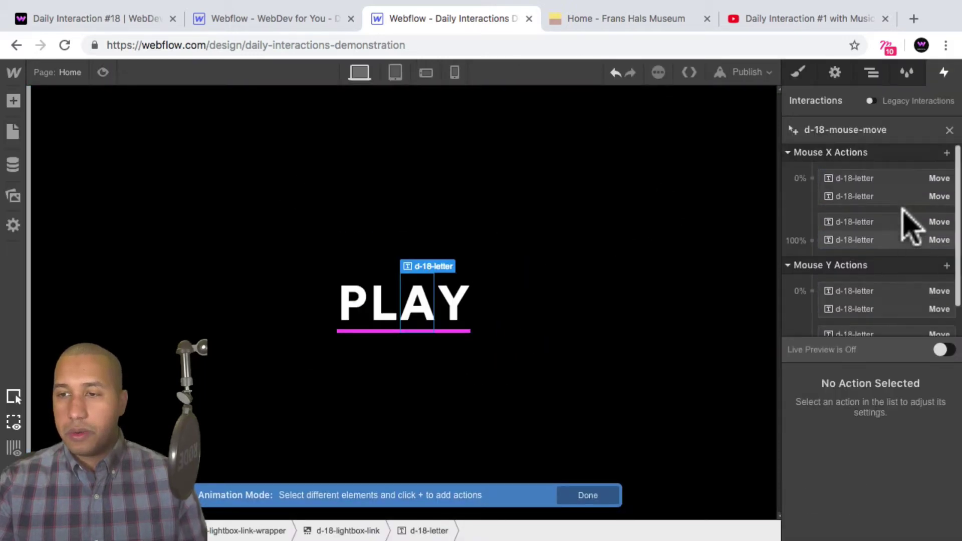
{"action": "left_click", "coordinate": [867, 217]}
{"action": "left_click", "coordinate": [859, 267]}
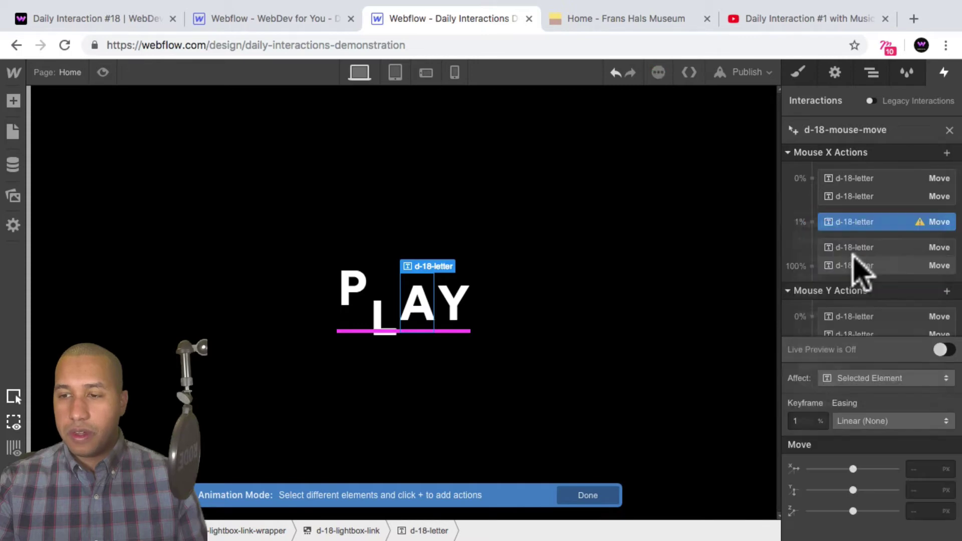
{"action": "left_click", "coordinate": [930, 491]}
{"action": "type", "text": "-20"}
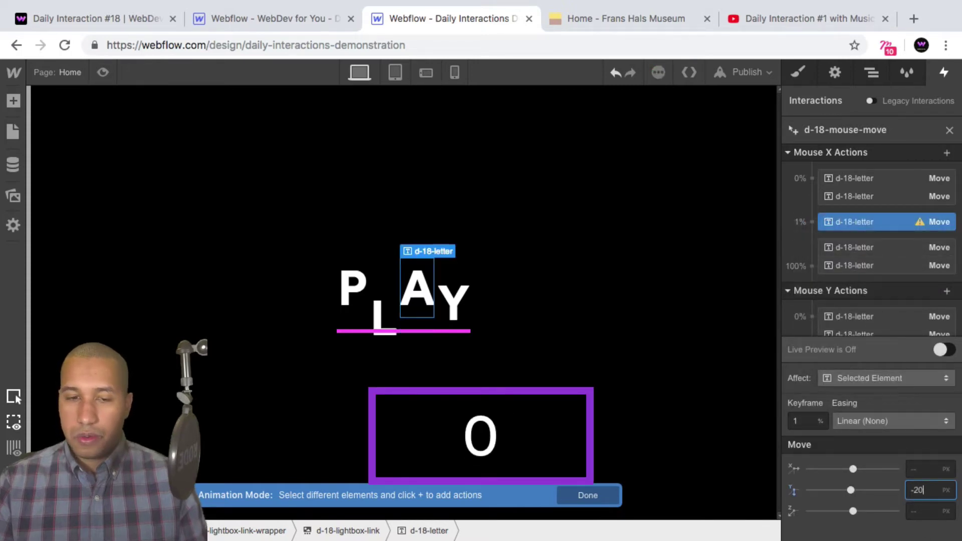
{"action": "key", "text": "Return"}
{"action": "mouse_move", "coordinate": [863, 223]}
{"action": "left_mouse_down"}
{"action": "mouse_move", "coordinate": [859, 236]}
{"action": "mouse_move", "coordinate": [866, 209]}
{"action": "mouse_move", "coordinate": [859, 240]}
{"action": "left_mouse_up"}
Add a second Mouse X Move action to the letter A with a Y offset of 20 px at the 100% keyframe
{"action": "left_click", "coordinate": [838, 266]}
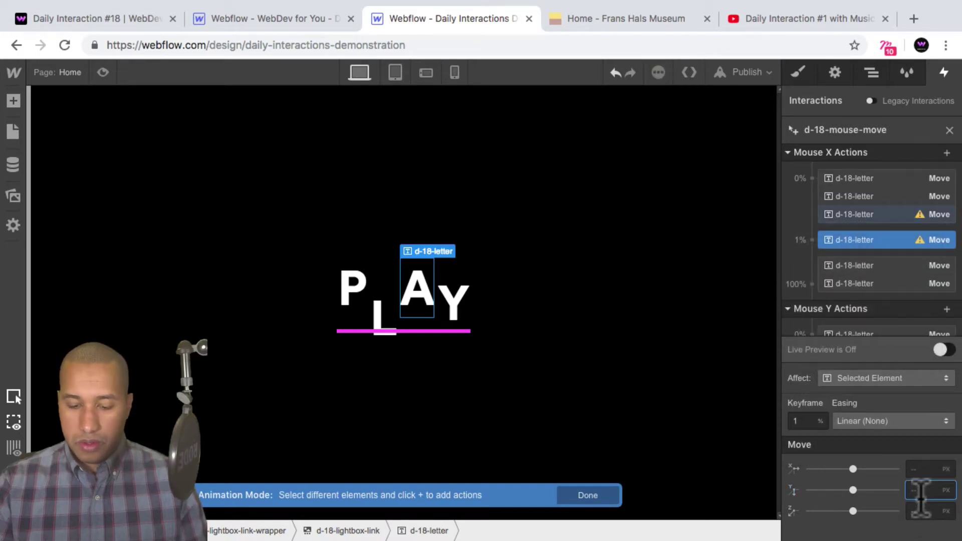
{"action": "type", "text": "20"}
{"action": "key", "text": "Return"}
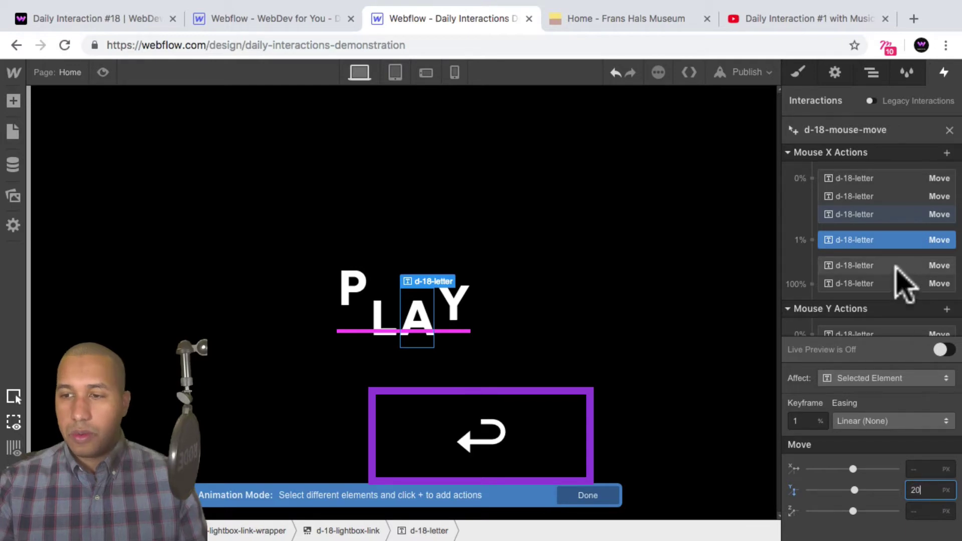
{"action": "left_click_drag", "start_coordinate": [878, 241], "coordinate": [865, 227]}
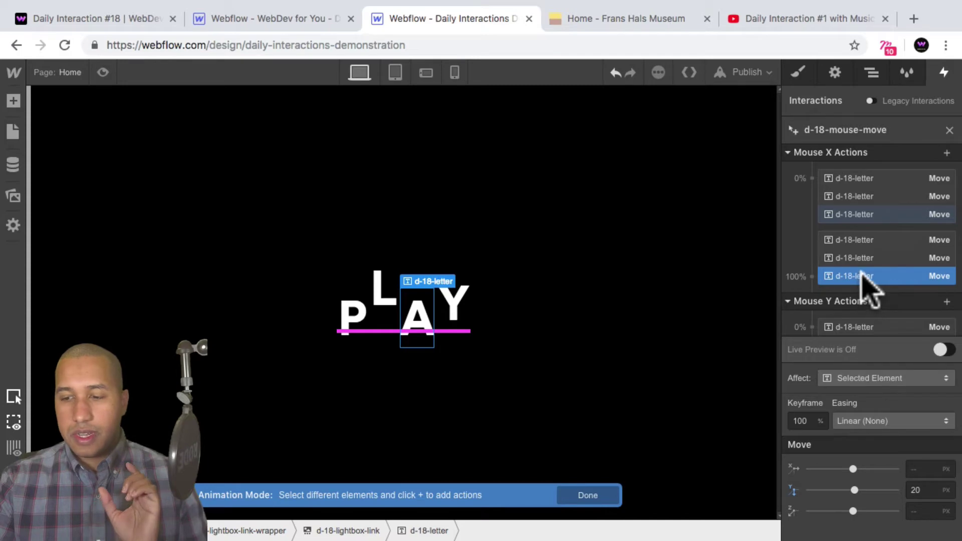
Add a Mouse Y Move action to the letter A with an X offset of -20 px at the 0% keyframe
{"action": "scroll", "coordinate": [863, 271], "scroll_direction": "down", "scroll_amount": 1}
{"action": "scroll", "coordinate": [863, 270], "scroll_direction": "down", "scroll_amount": 1}
{"action": "left_click_drag", "start_coordinate": [853, 291], "coordinate": [861, 286]}
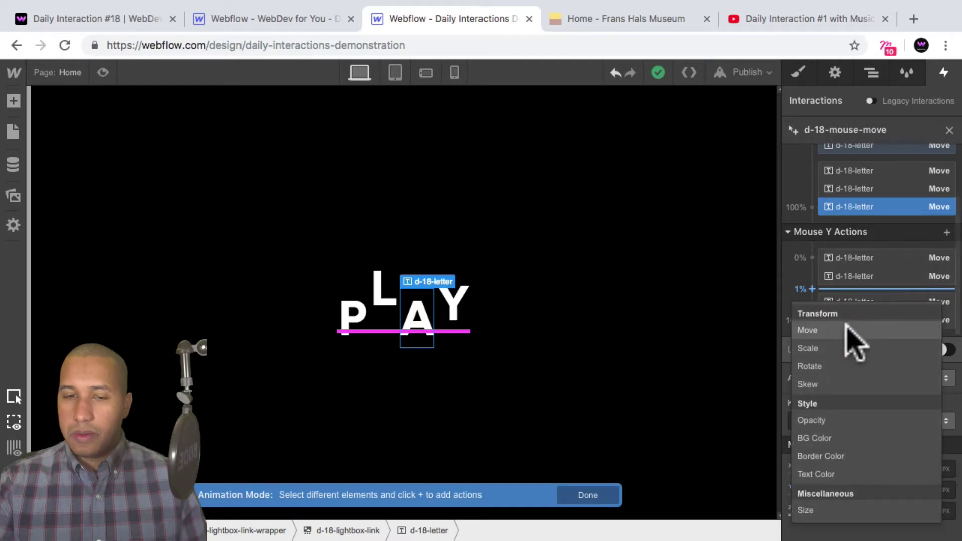
{"action": "left_click", "coordinate": [849, 332]}
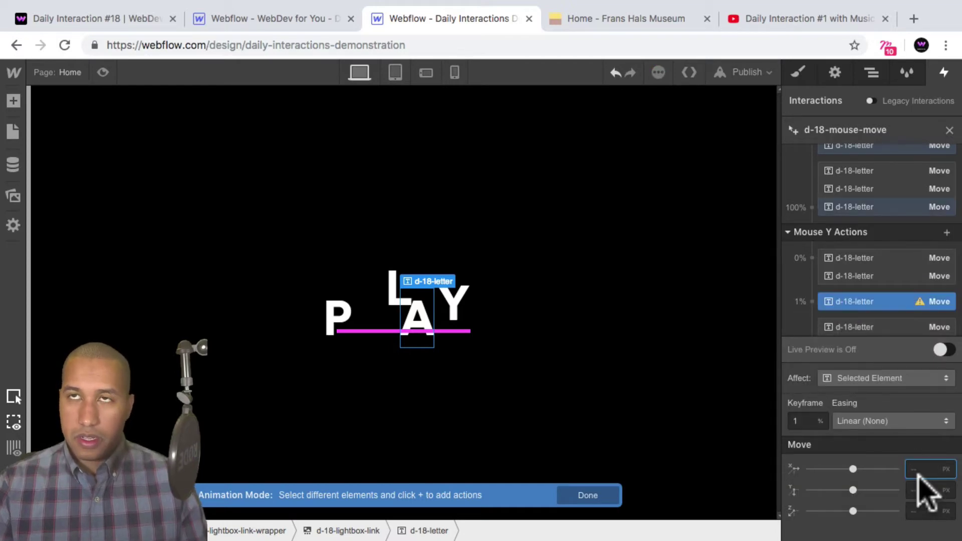
{"action": "type", "text": "-20"}
{"action": "key", "text": "Return"}
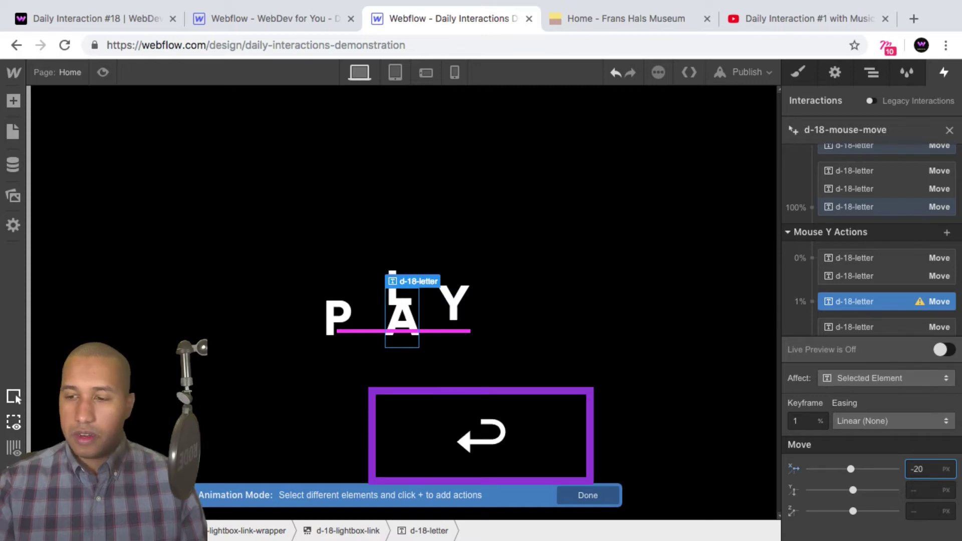
{"action": "mouse_move", "coordinate": [856, 296]}
{"action": "left_mouse_down"}
{"action": "mouse_move", "coordinate": [859, 277]}
{"action": "mouse_move", "coordinate": [855, 336]}
{"action": "left_mouse_up"}
Add a second Mouse Y Move action to the letter A with an X offset of 20 px at 100% and preview it
{"action": "left_click", "coordinate": [855, 337]}
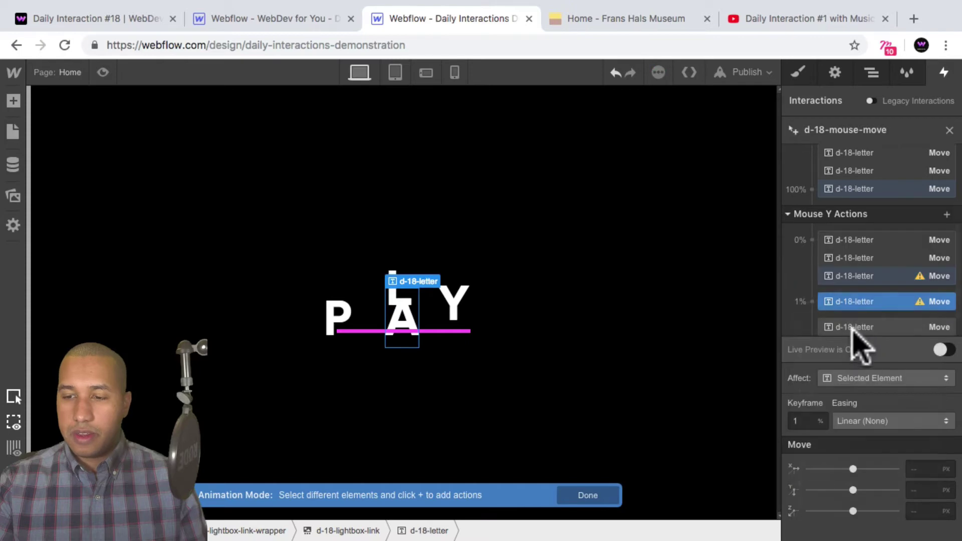
{"action": "type", "text": "20"}
{"action": "key", "text": "Return"}
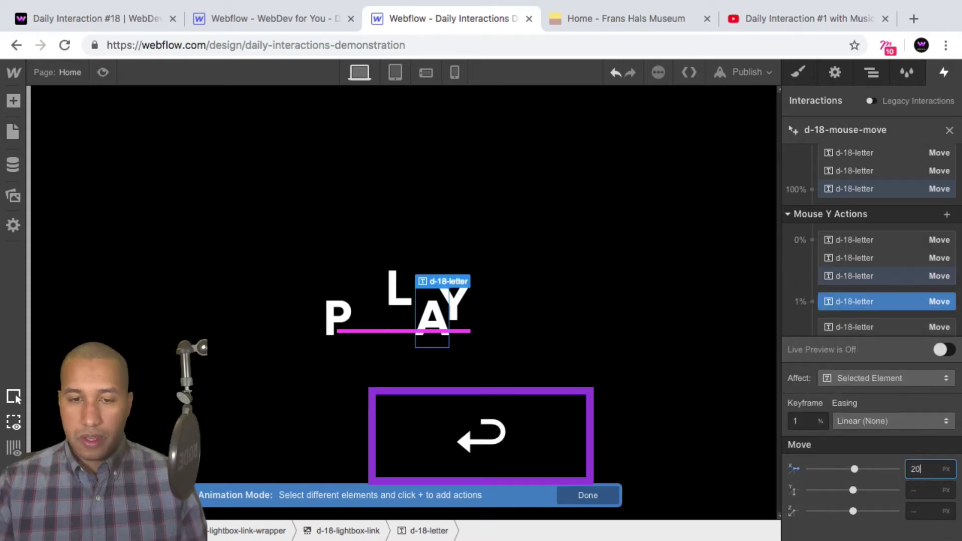
{"action": "left_click_drag", "start_coordinate": [887, 333], "coordinate": [892, 300]}
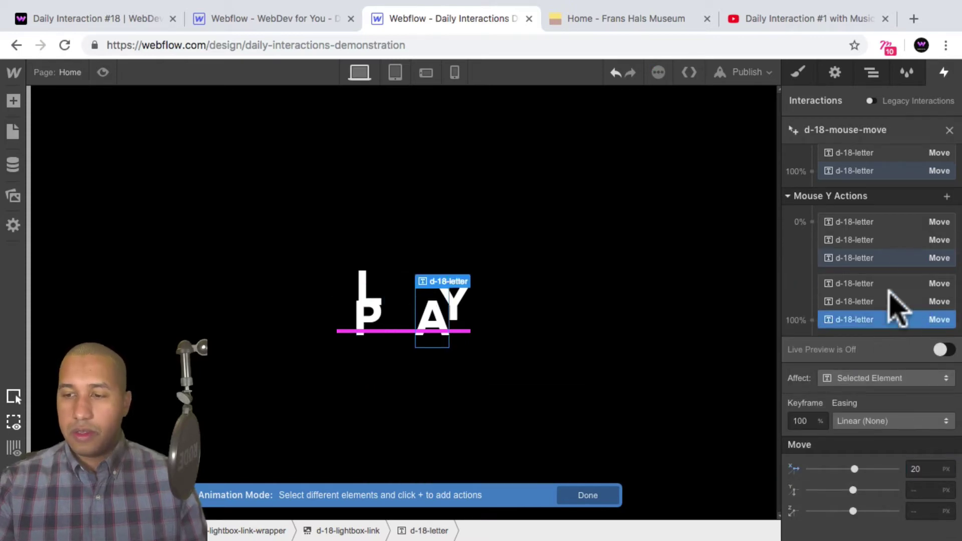
{"action": "left_click", "coordinate": [104, 72]}
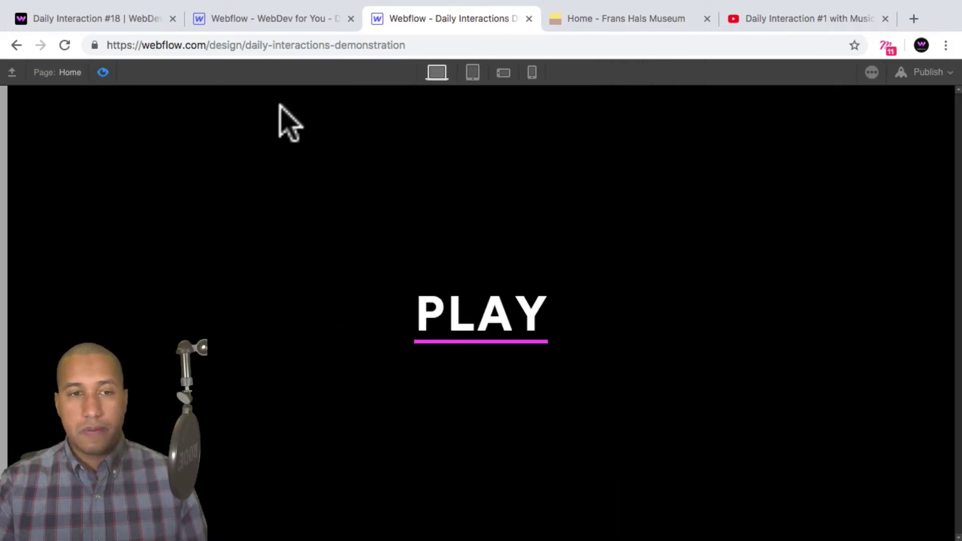
{"action": "key", "text": "super+shift+p"}
Add a Mouse X Move action to the letter Y with a Y offset of 20 px at the 0% keyframe
{"action": "scroll", "coordinate": [898, 215], "scroll_direction": "up", "scroll_amount": 1}
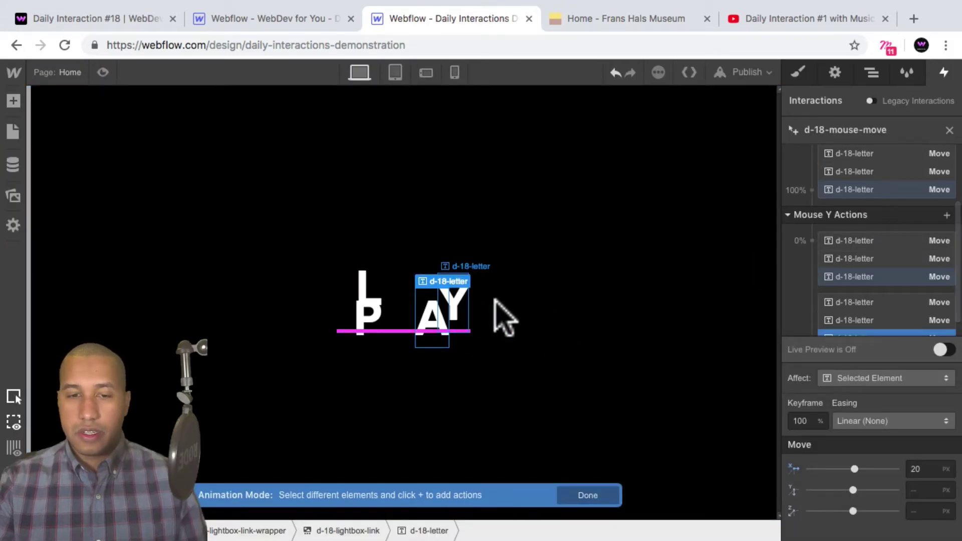
{"action": "scroll", "coordinate": [924, 226], "scroll_direction": "up", "scroll_amount": 3}
{"action": "left_click", "coordinate": [872, 230]}
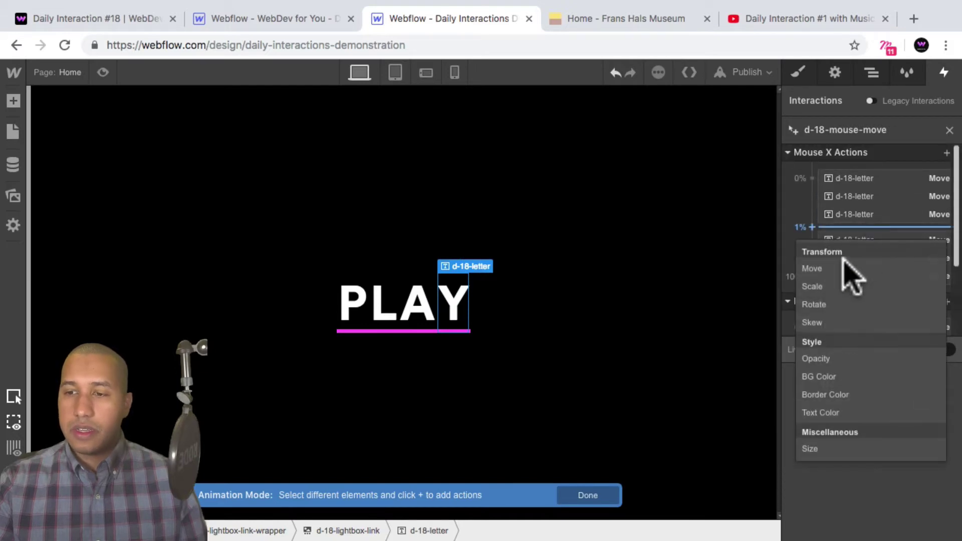
{"action": "left_click", "coordinate": [843, 269]}
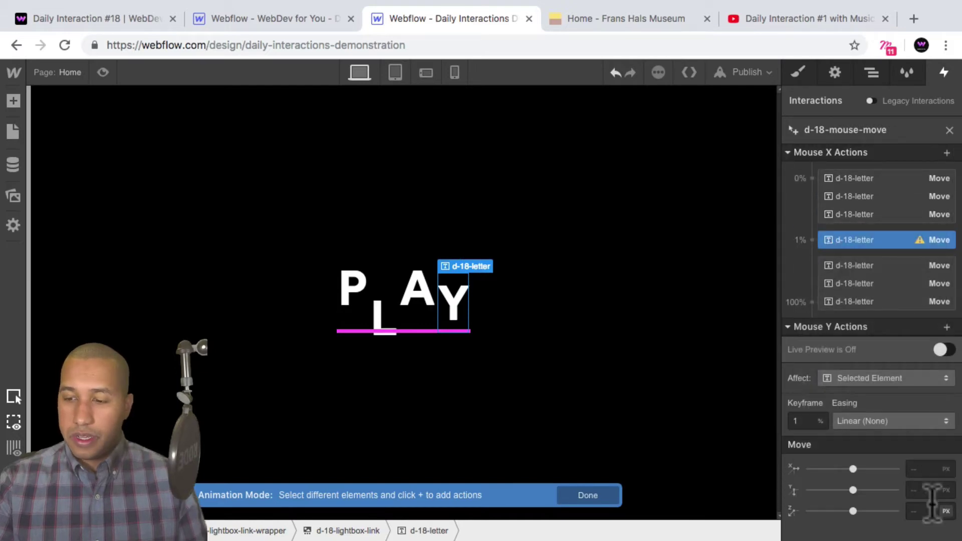
{"action": "type", "text": "20"}
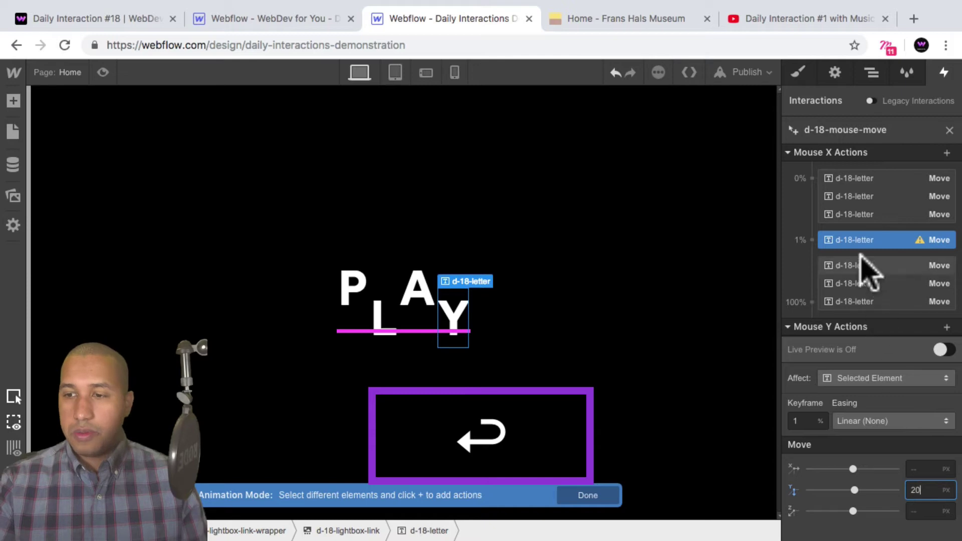
{"action": "left_click_drag", "start_coordinate": [852, 241], "coordinate": [863, 216]}
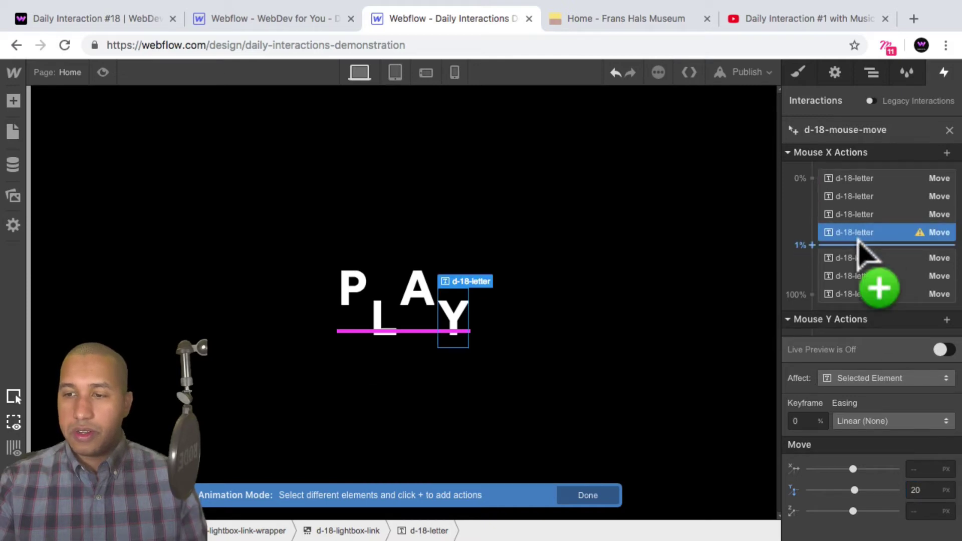
Add a second Mouse X Move action to the letter Y with a Y offset of -20 px at the 100% keyframe
{"action": "left_click", "coordinate": [877, 285]}
{"action": "left_click", "coordinate": [842, 284]}
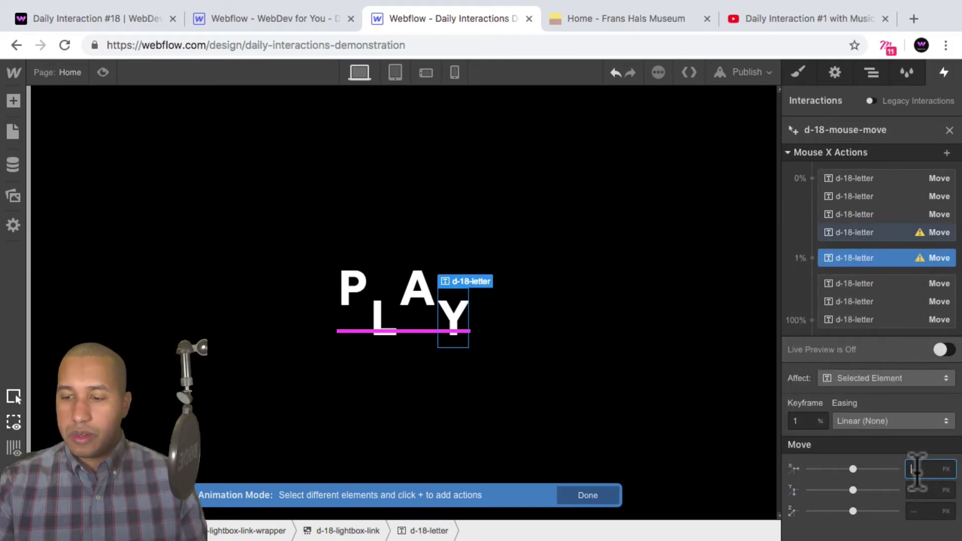
{"action": "left_click", "coordinate": [924, 489]}
{"action": "type", "text": "-20"}
{"action": "key", "text": "Return"}
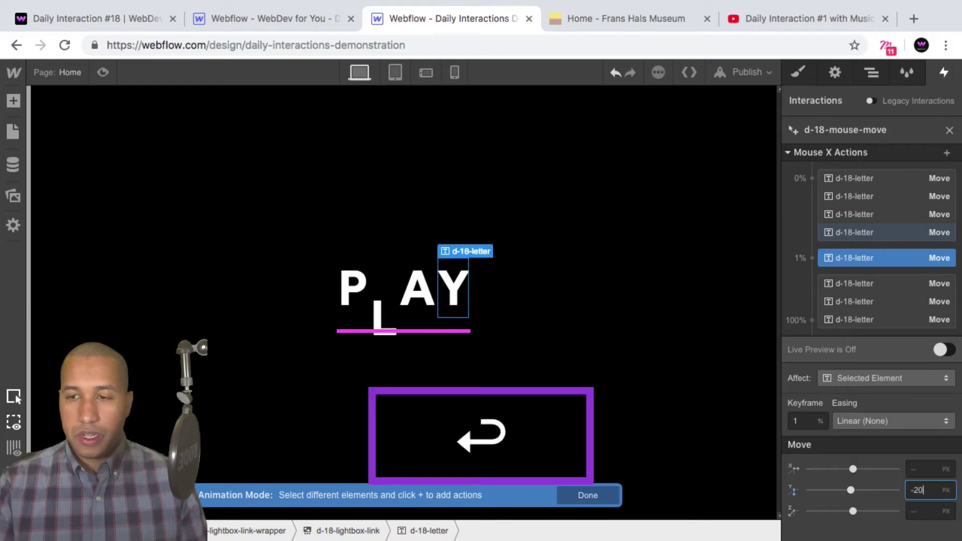
{"action": "left_click_drag", "start_coordinate": [875, 265], "coordinate": [871, 290]}
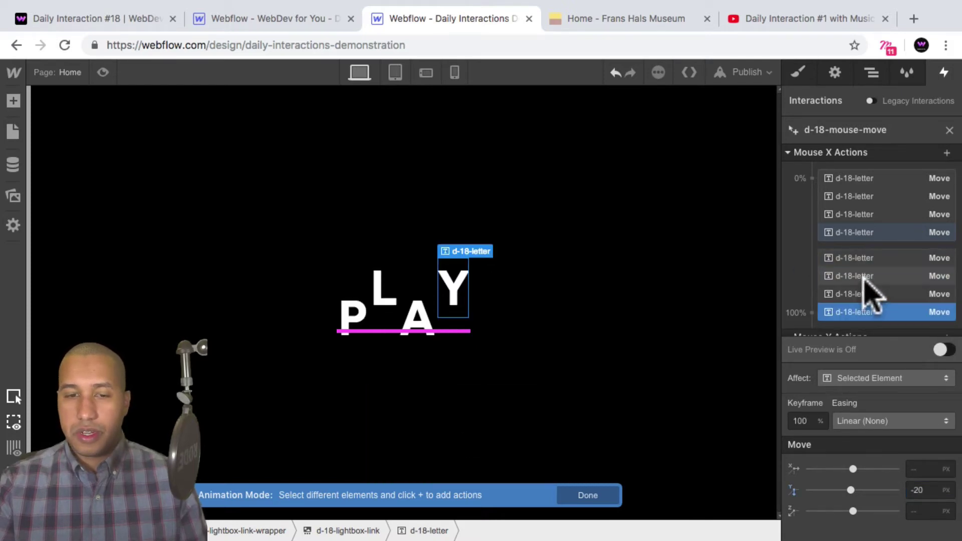
Add a Mouse Y Move action to the letter Y with an X offset of 20 px at the 0% keyframe
{"action": "scroll", "coordinate": [872, 291], "scroll_direction": "down", "scroll_amount": 3}
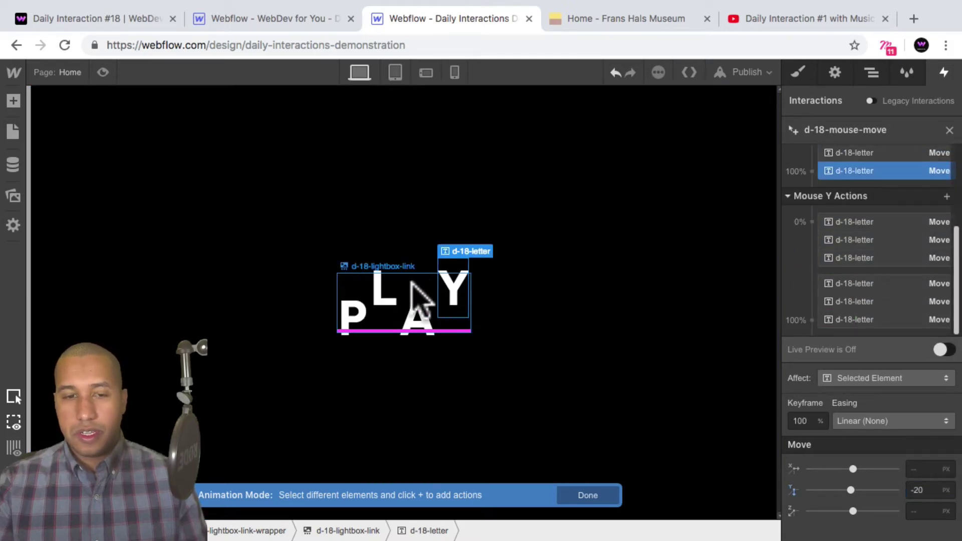
{"action": "left_click", "coordinate": [858, 271]}
{"action": "left_click", "coordinate": [858, 270]}
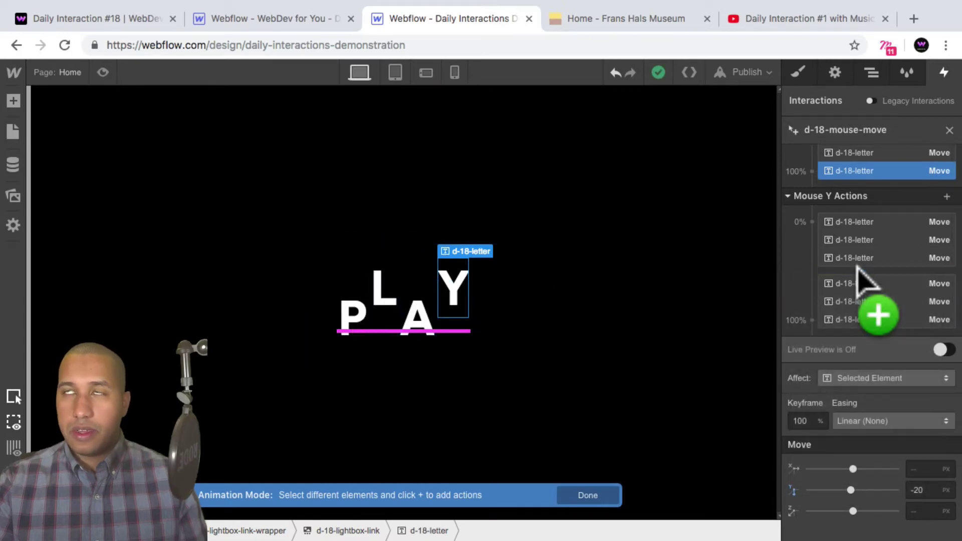
{"action": "left_click_drag", "start_coordinate": [858, 268], "coordinate": [853, 268]}
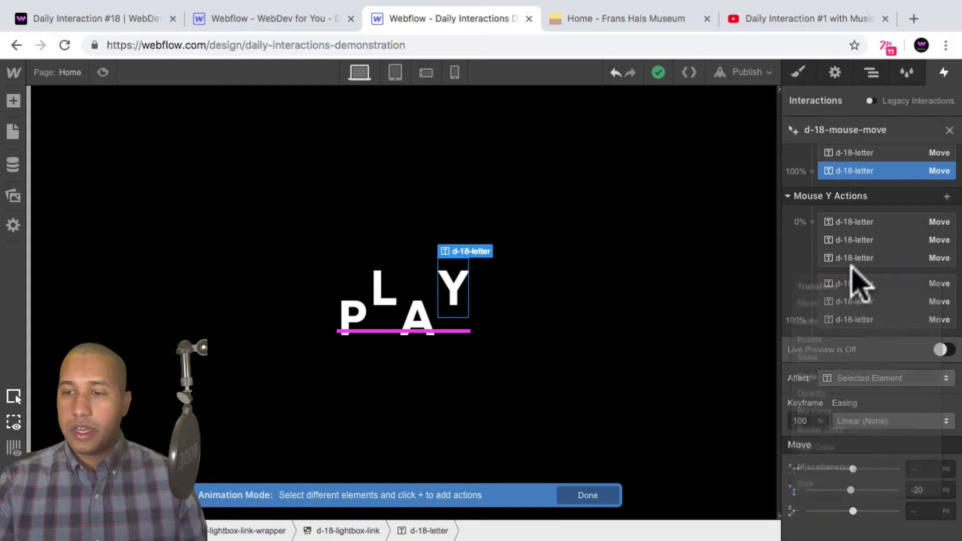
{"action": "left_click", "coordinate": [855, 272]}
{"action": "left_click", "coordinate": [846, 310]}
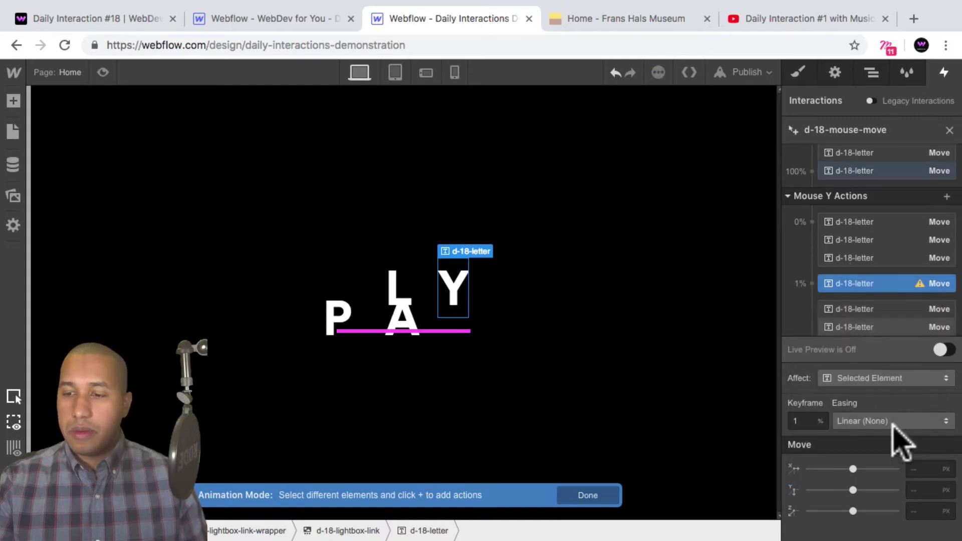
{"action": "left_click", "coordinate": [920, 469]}
{"action": "type", "text": "20"}
{"action": "key", "text": "Return"}
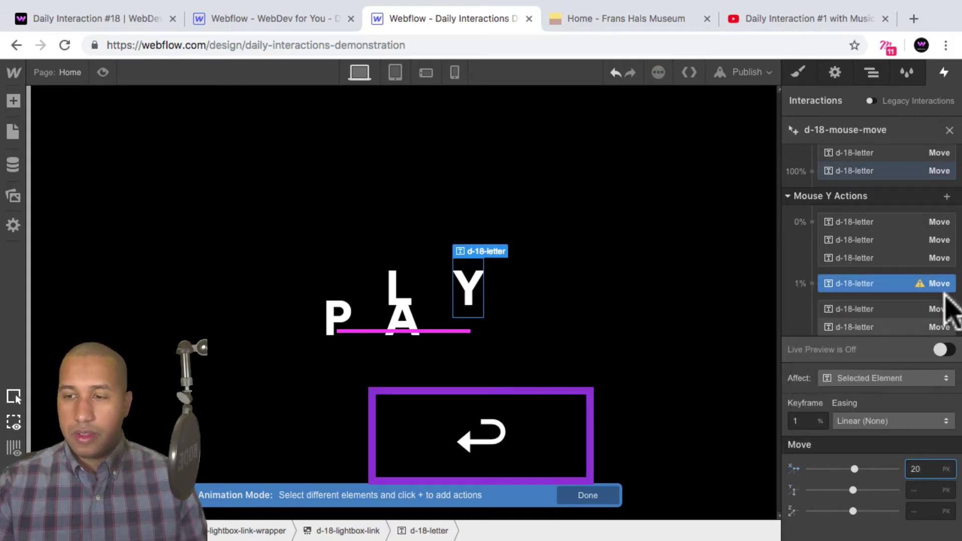
{"action": "left_click_drag", "start_coordinate": [878, 280], "coordinate": [867, 293]}
Add a second Mouse Y Move action to the letter Y with an X offset of -20 px at 100% and preview all letters
{"action": "left_click", "coordinate": [864, 287]}
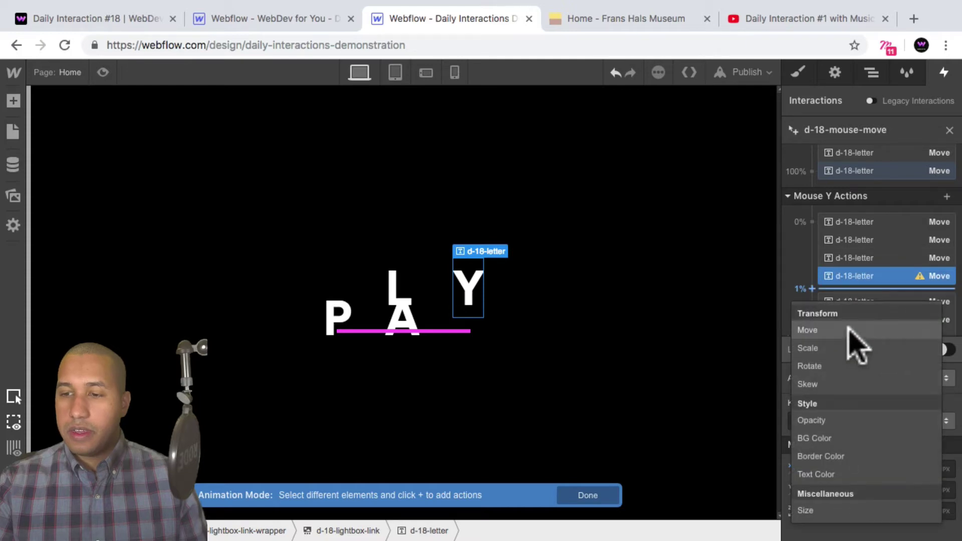
{"action": "left_click", "coordinate": [849, 326]}
{"action": "type", "text": "-20"}
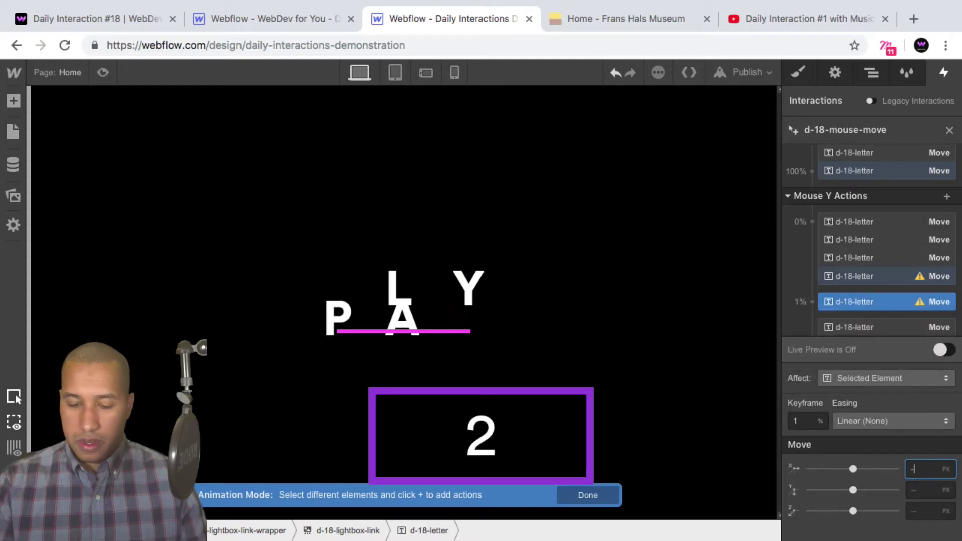
{"action": "key", "text": "Return"}
{"action": "left_click_drag", "start_coordinate": [874, 301], "coordinate": [877, 331]}
{"action": "scroll", "coordinate": [864, 301], "scroll_direction": "up", "scroll_amount": 2}
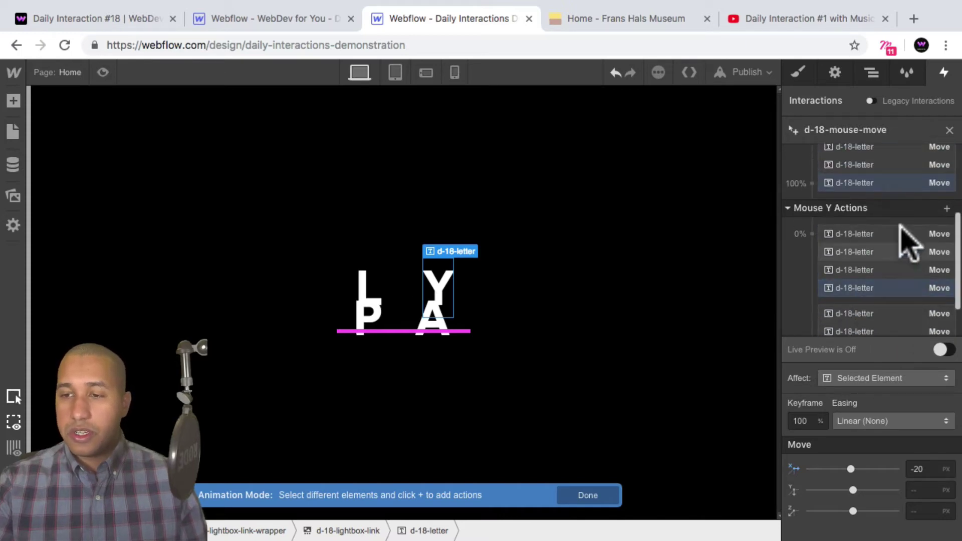
{"action": "scroll", "coordinate": [864, 261], "scroll_direction": "down", "scroll_amount": 2}
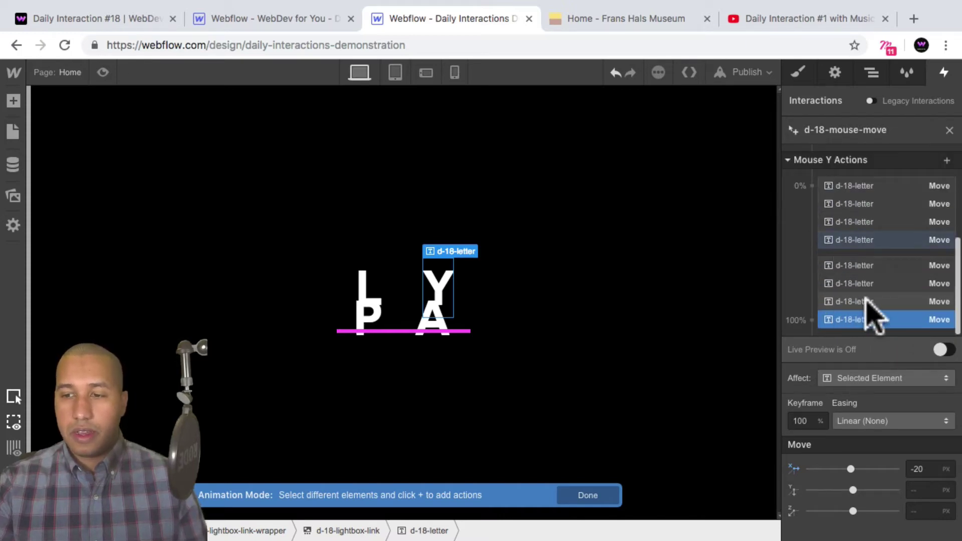
{"action": "left_click", "coordinate": [102, 72]}
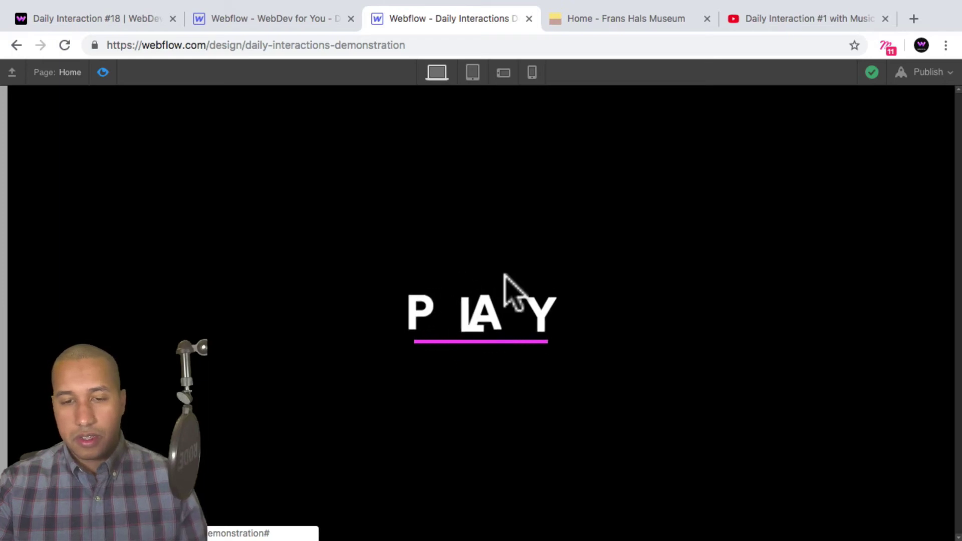
{"action": "left_click", "coordinate": [102, 72]}
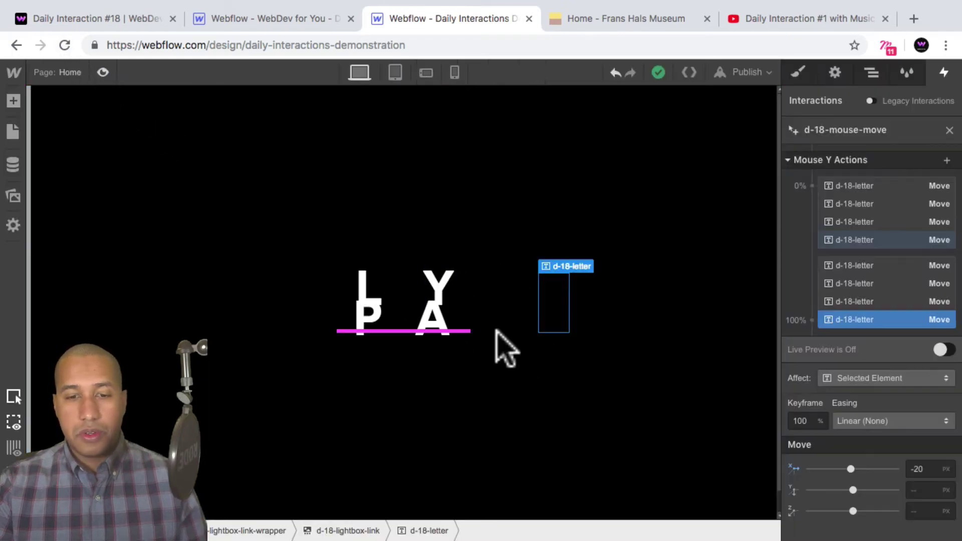
Add a Mouse X Move action to the d-18-underline element with an X offset of 20 px at the 0% keyframe
{"action": "left_click", "coordinate": [464, 331]}
{"action": "scroll", "coordinate": [925, 261], "scroll_direction": "up", "scroll_amount": 4}
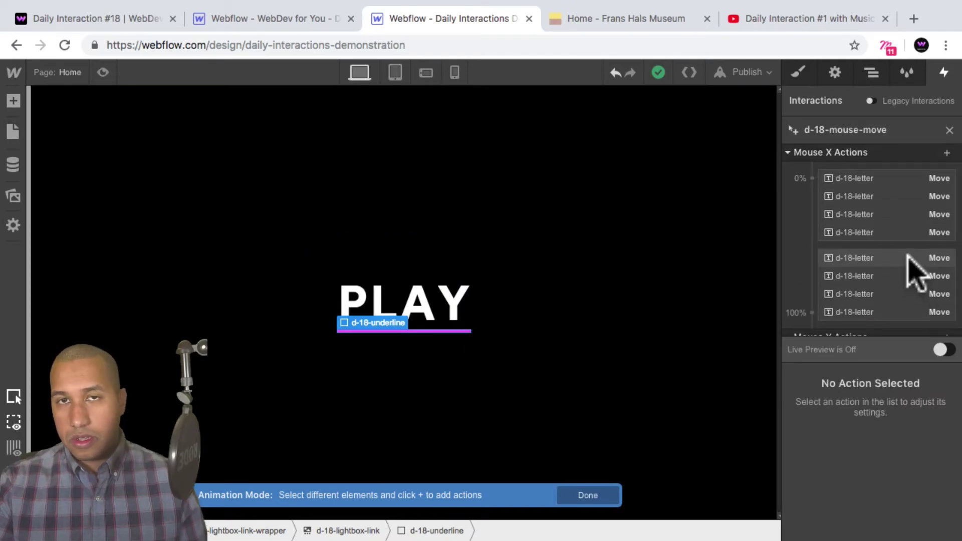
{"action": "left_click_drag", "start_coordinate": [906, 249], "coordinate": [855, 242]}
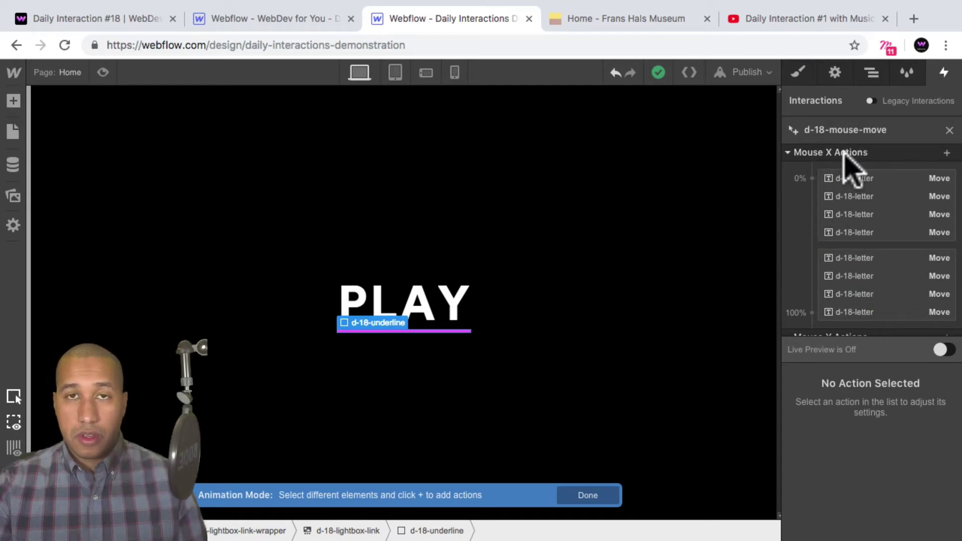
{"action": "left_click_drag", "start_coordinate": [853, 257], "coordinate": [843, 279]}
{"action": "left_click", "coordinate": [844, 284]}
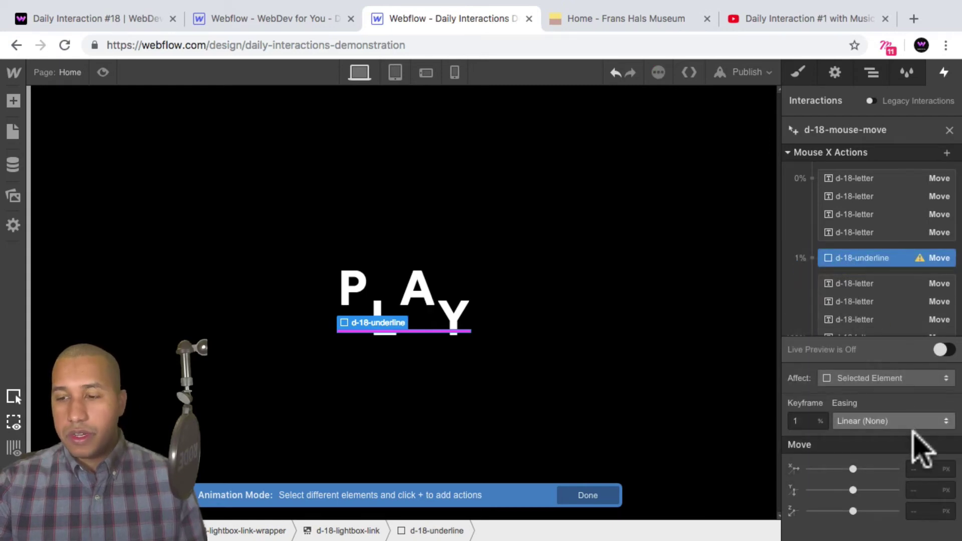
{"action": "type", "text": "20"}
{"action": "key", "text": "Return"}
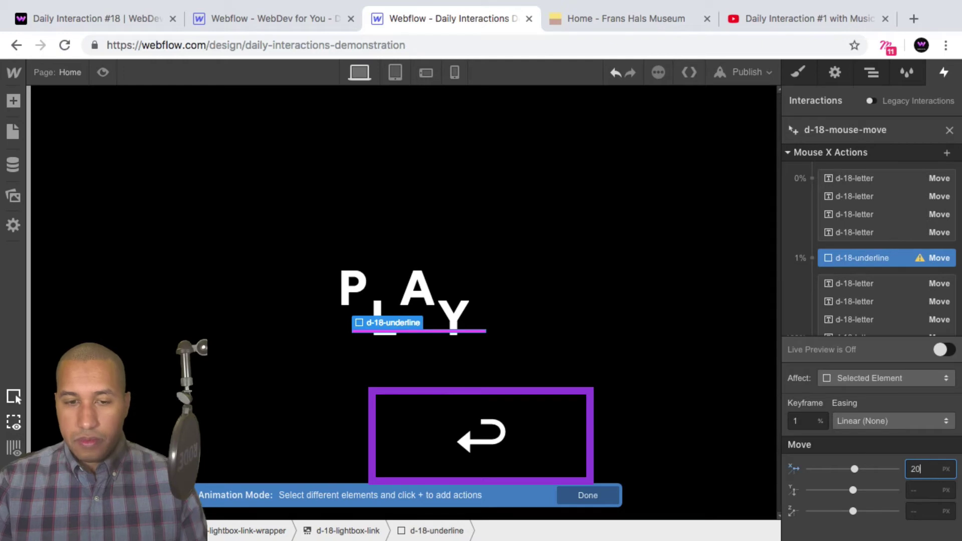
{"action": "left_click_drag", "start_coordinate": [869, 245], "coordinate": [852, 264]}
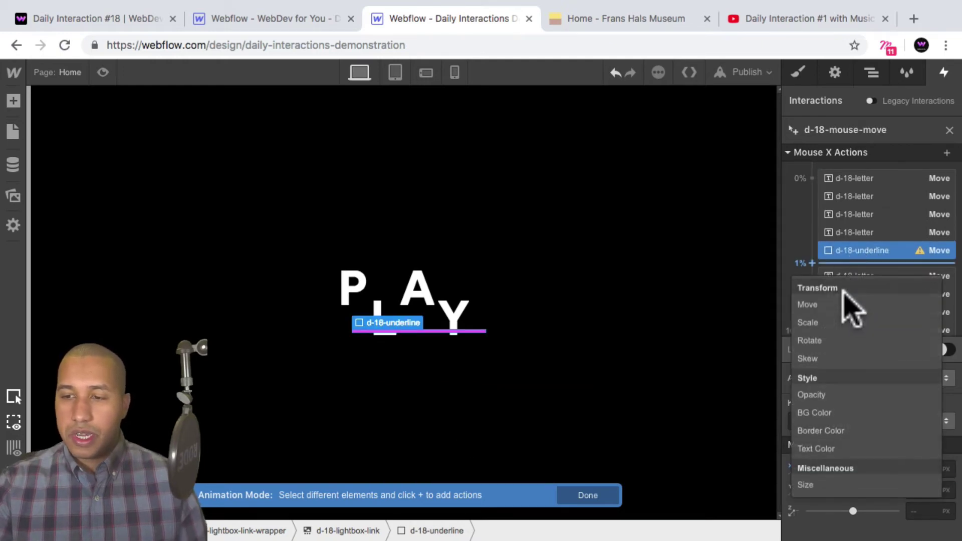
Add a second Mouse X Move action to d-18-underline with an X offset of -20 px at 100% and preview it
{"action": "left_click", "coordinate": [848, 303]}
{"action": "type", "text": "-20"}
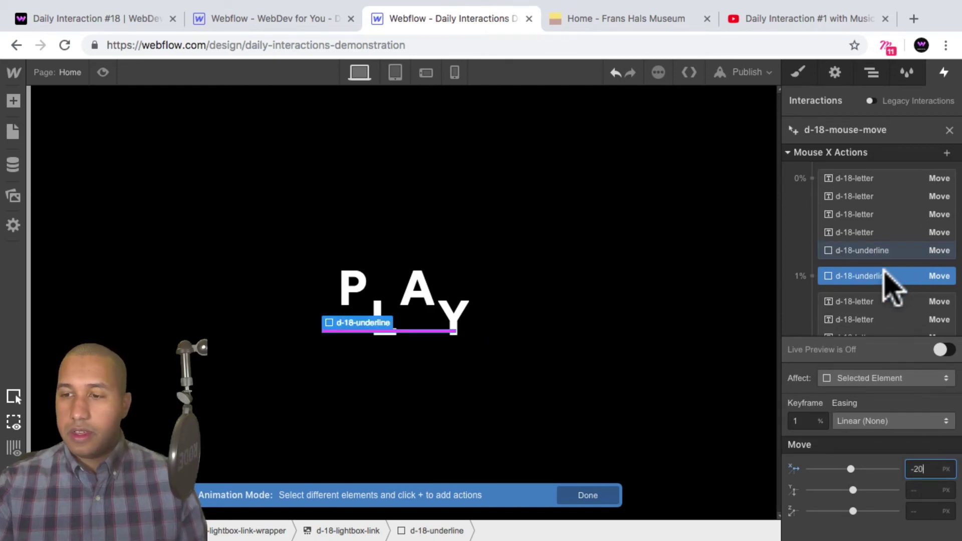
{"action": "left_click_drag", "start_coordinate": [885, 276], "coordinate": [871, 303]}
{"action": "left_click", "coordinate": [103, 72]}
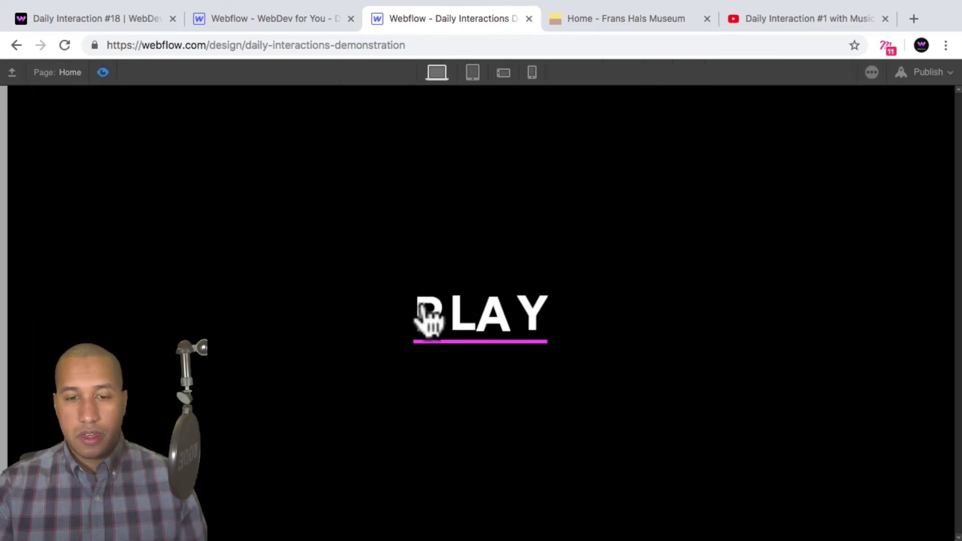
{"action": "left_click", "coordinate": [105, 72]}
Add a Mouse Y Move action to the d-18-underline element with a Y offset of 20 px at the 0% keyframe
{"action": "scroll", "coordinate": [890, 266], "scroll_direction": "up", "scroll_amount": 1}
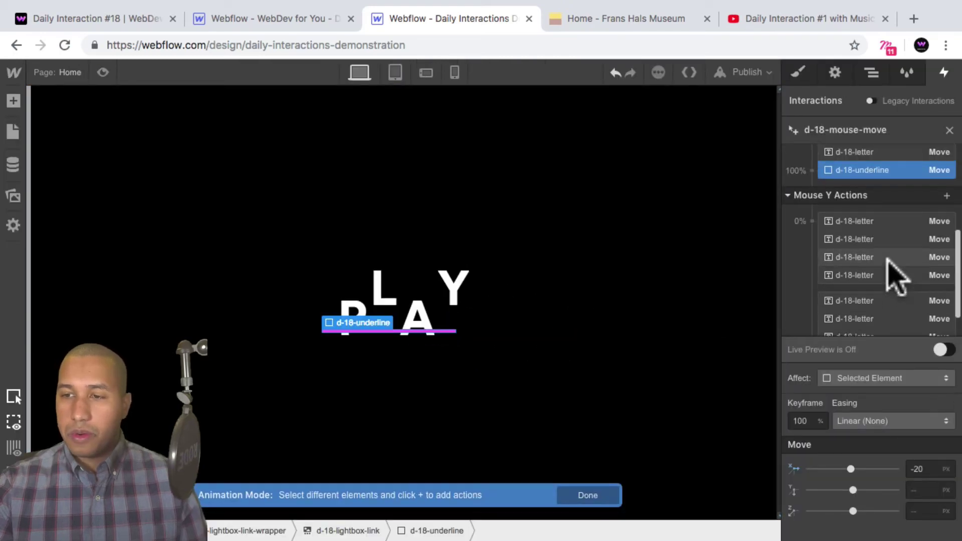
{"action": "left_click_drag", "start_coordinate": [887, 259], "coordinate": [859, 294]}
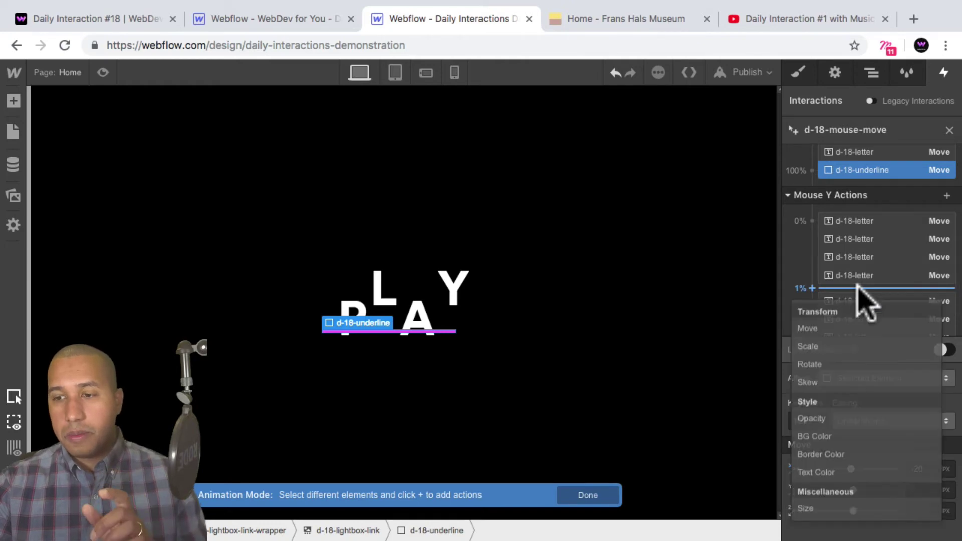
{"action": "left_click", "coordinate": [852, 331]}
{"action": "left_click", "coordinate": [925, 490]}
{"action": "type", "text": "20"}
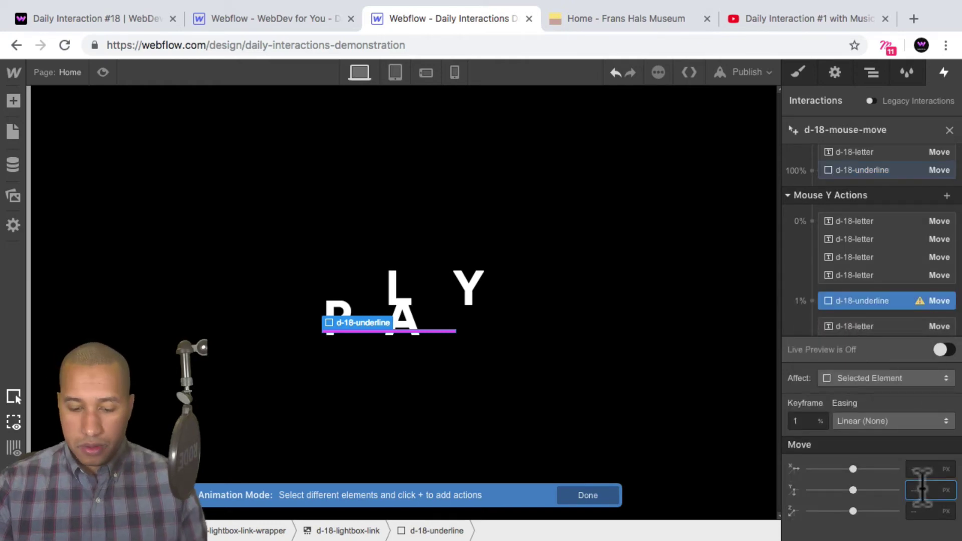
{"action": "key", "text": "Return"}
Add a second Mouse Y Move action to d-18-underline with a Y offset of -20 px at 100% and preview the interaction
{"action": "mouse_move", "coordinate": [845, 300]}
{"action": "left_mouse_down"}
{"action": "mouse_move", "coordinate": [852, 284]}
{"action": "mouse_move", "coordinate": [858, 307]}
{"action": "left_mouse_up"}
{"action": "left_click", "coordinate": [854, 347]}
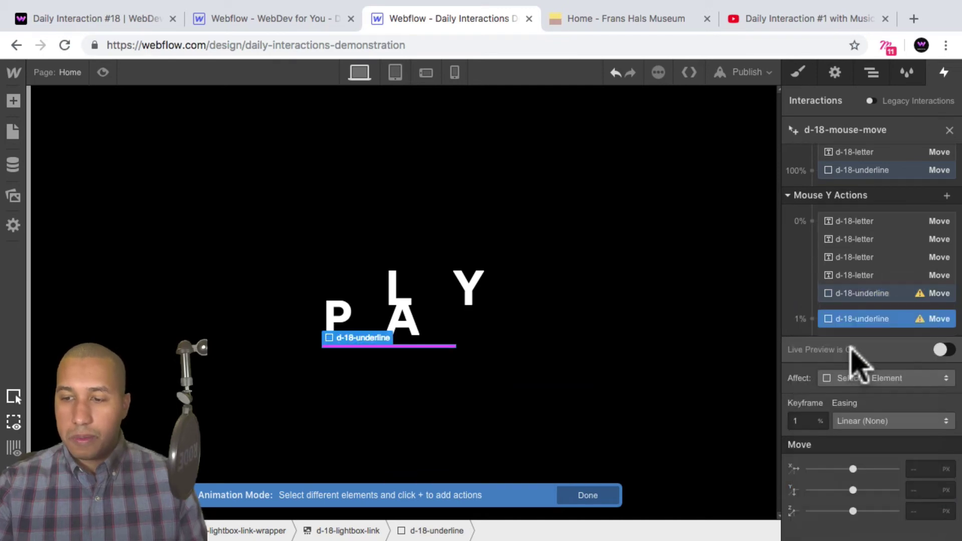
{"action": "mouse_move", "coordinate": [958, 538]}
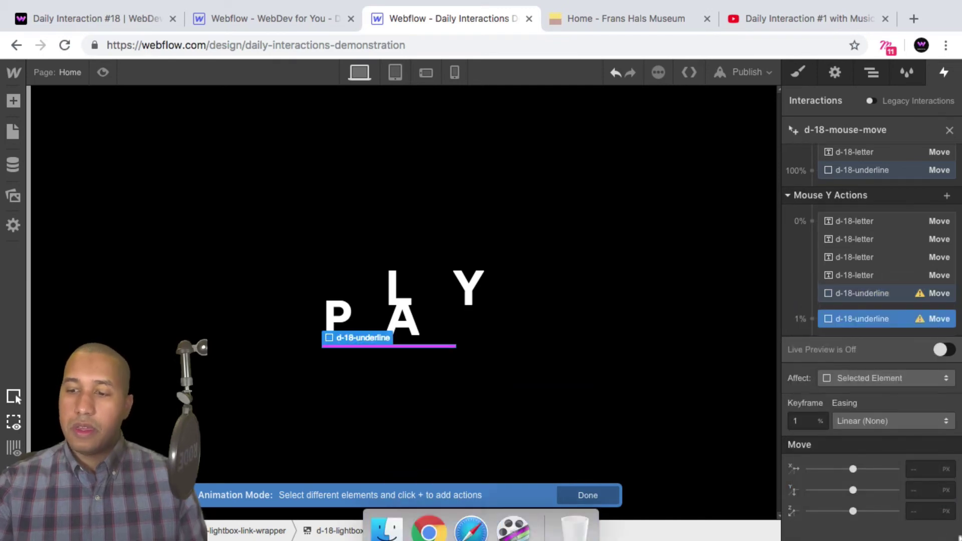
{"action": "left_click", "coordinate": [926, 490]}
{"action": "type", "text": "-20"}
{"action": "key", "text": "Return"}
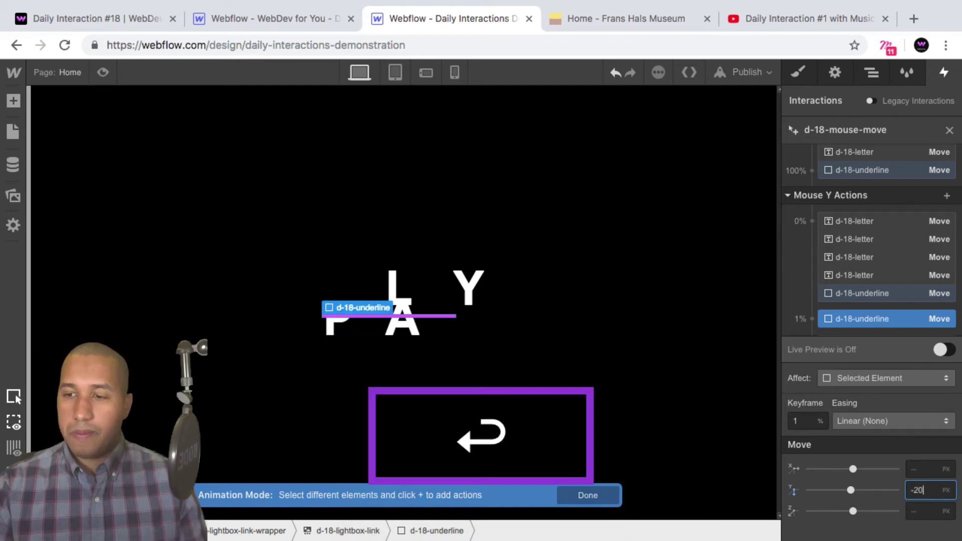
{"action": "left_click_drag", "start_coordinate": [920, 322], "coordinate": [891, 294]}
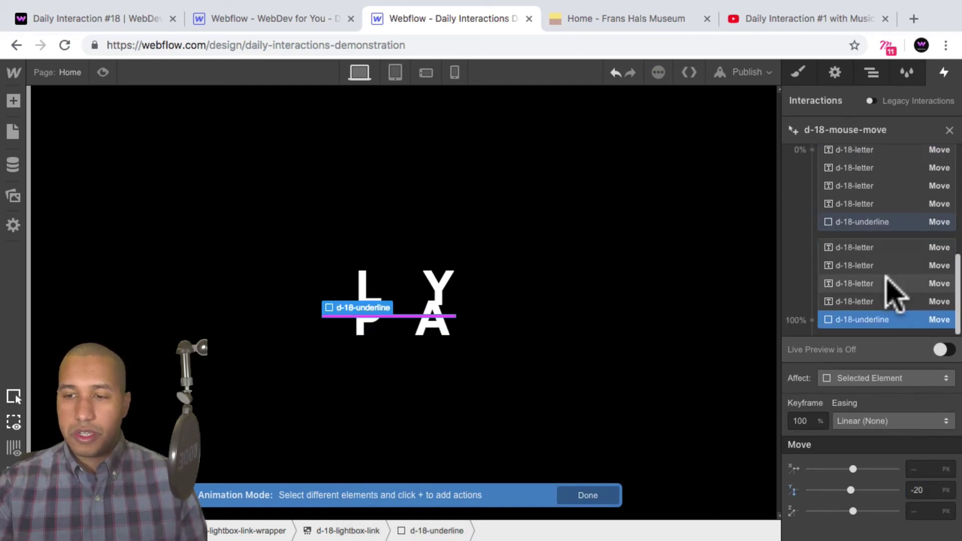
{"action": "left_click", "coordinate": [103, 72]}
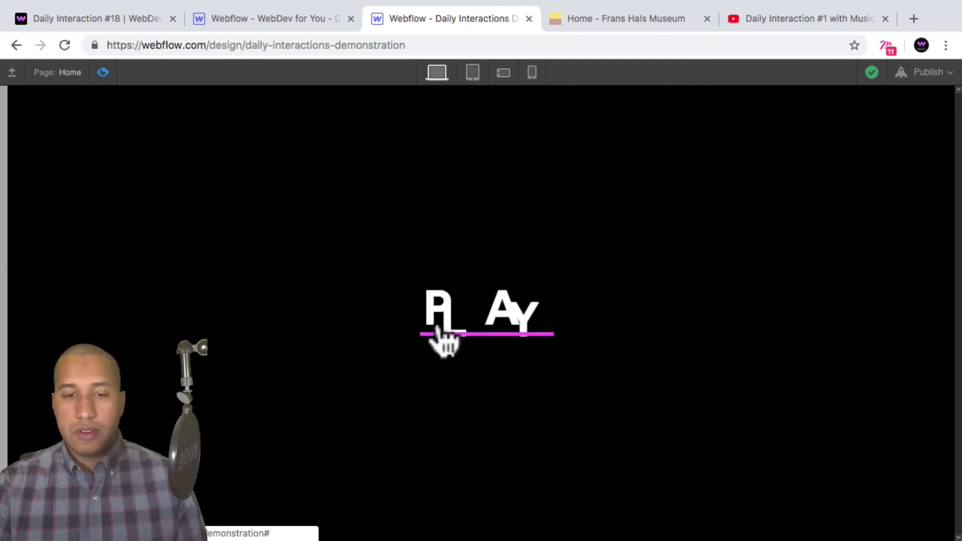
{"action": "left_click", "coordinate": [114, 70]}
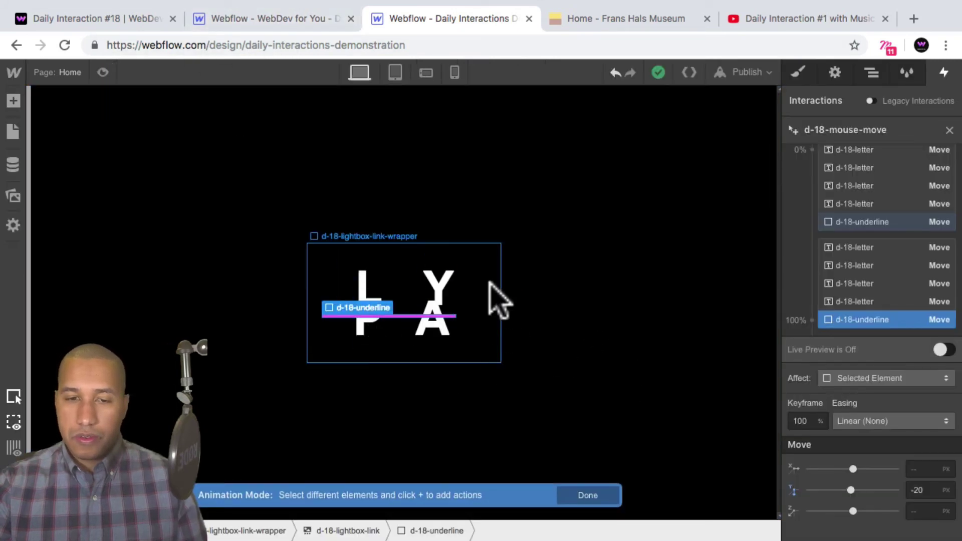
Select d-18-lightbox-link and start adding a video to its lightbox media
{"action": "left_click", "coordinate": [872, 74]}
{"action": "left_click", "coordinate": [863, 178]}
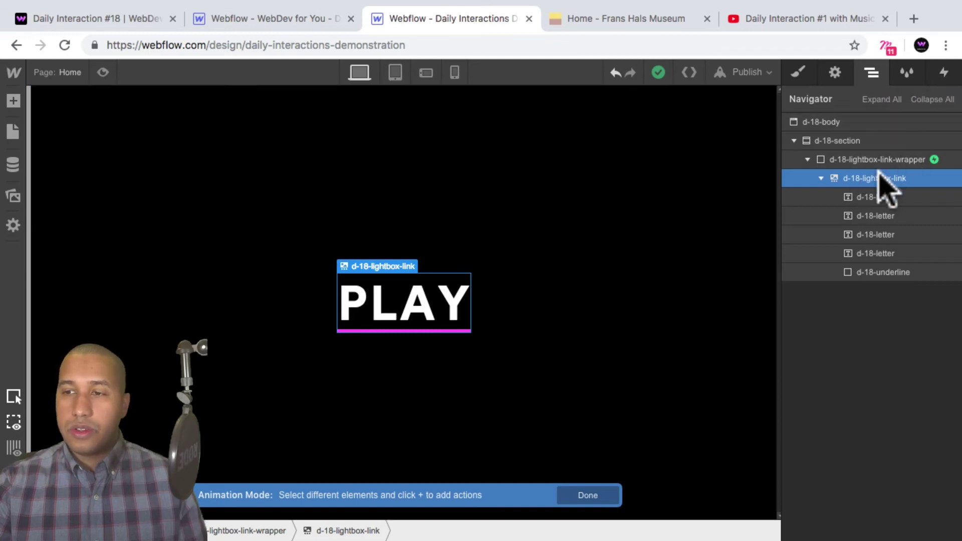
{"action": "left_click", "coordinate": [835, 73]}
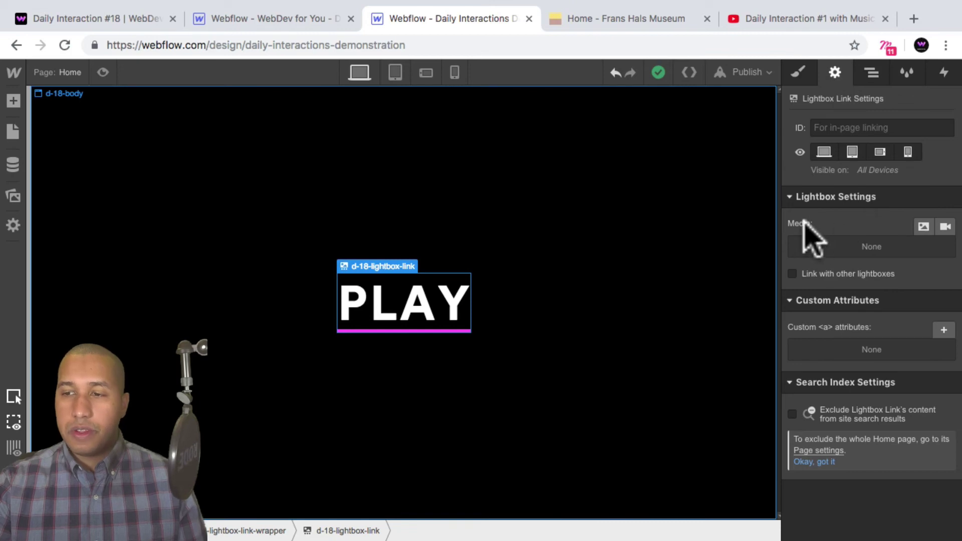
{"action": "left_click", "coordinate": [946, 227]}
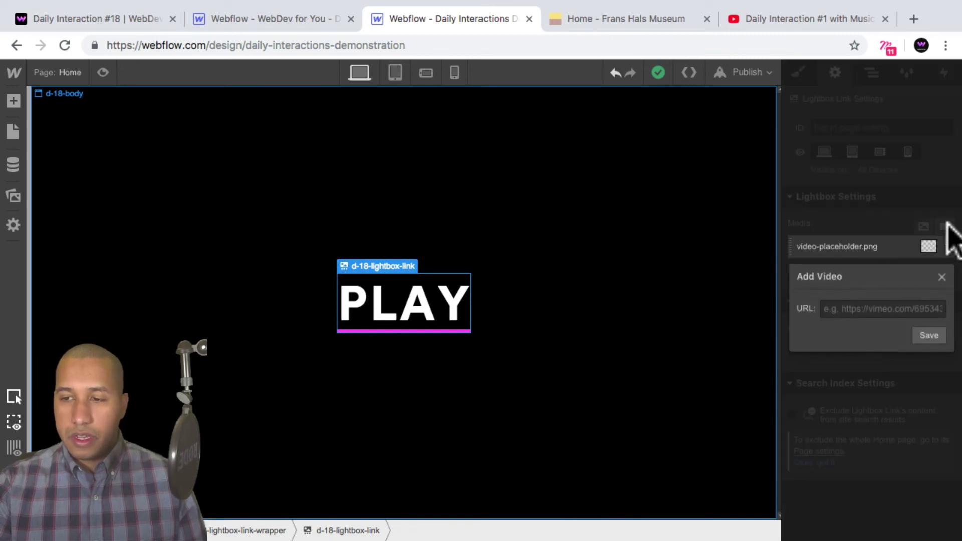
{"action": "left_click", "coordinate": [797, 19]}
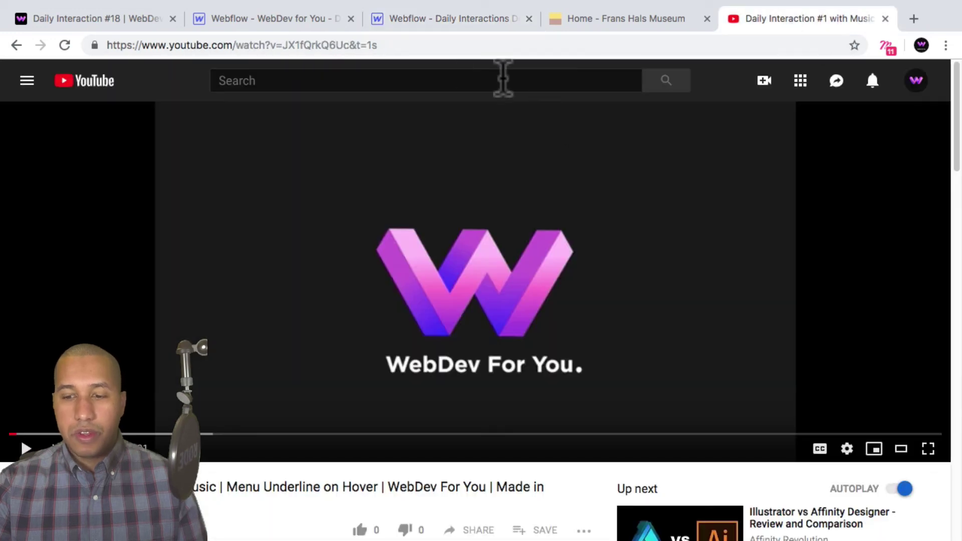
{"action": "left_click", "coordinate": [343, 45]}
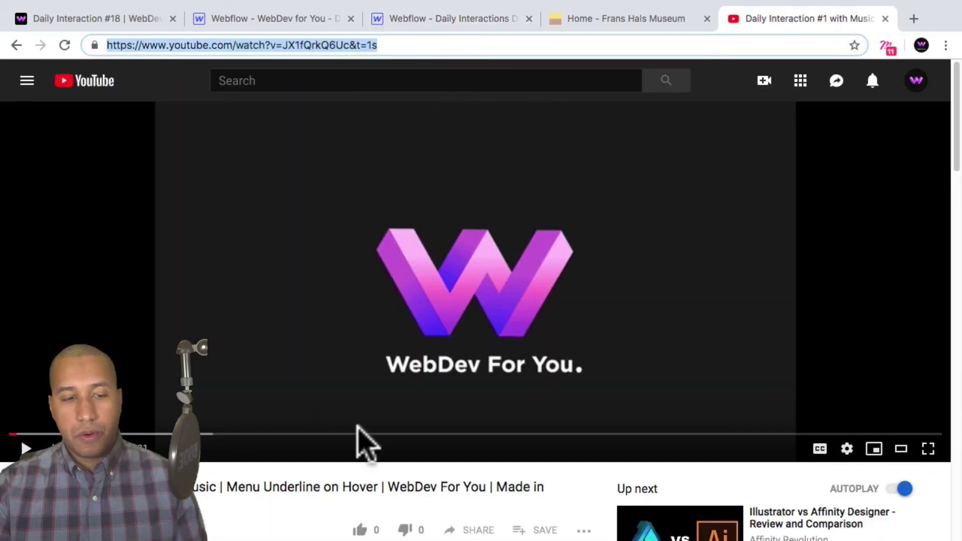
{"action": "left_click", "coordinate": [335, 45]}
{"action": "left_click_drag", "start_coordinate": [318, 45], "coordinate": [119, 45]}
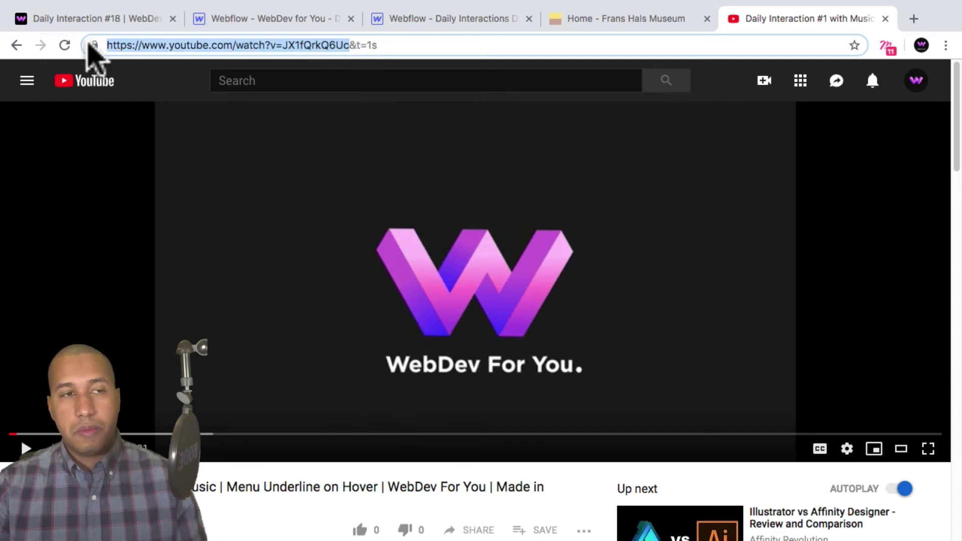
{"action": "key", "text": "super+c"}
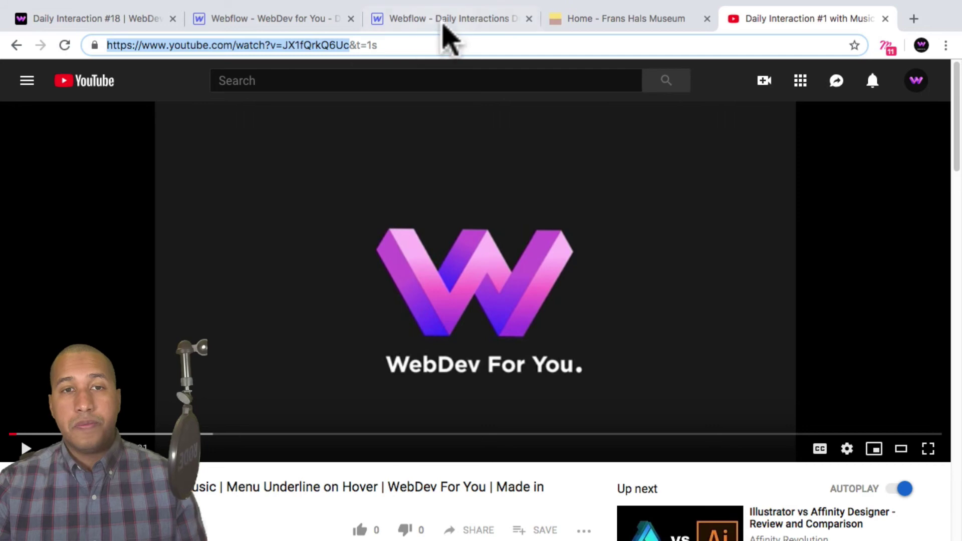
{"action": "left_click", "coordinate": [351, 45]}
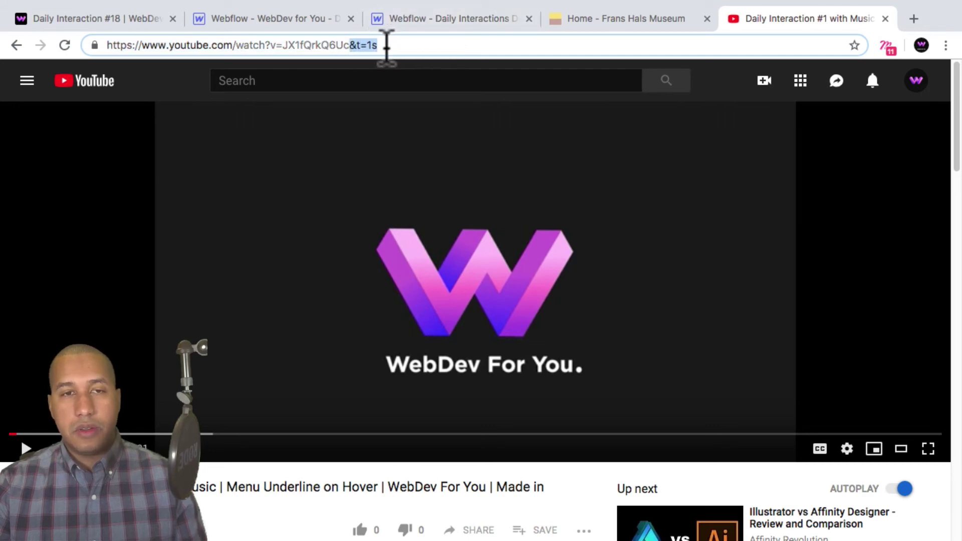
{"action": "left_click_drag", "start_coordinate": [343, 45], "coordinate": [97, 36]}
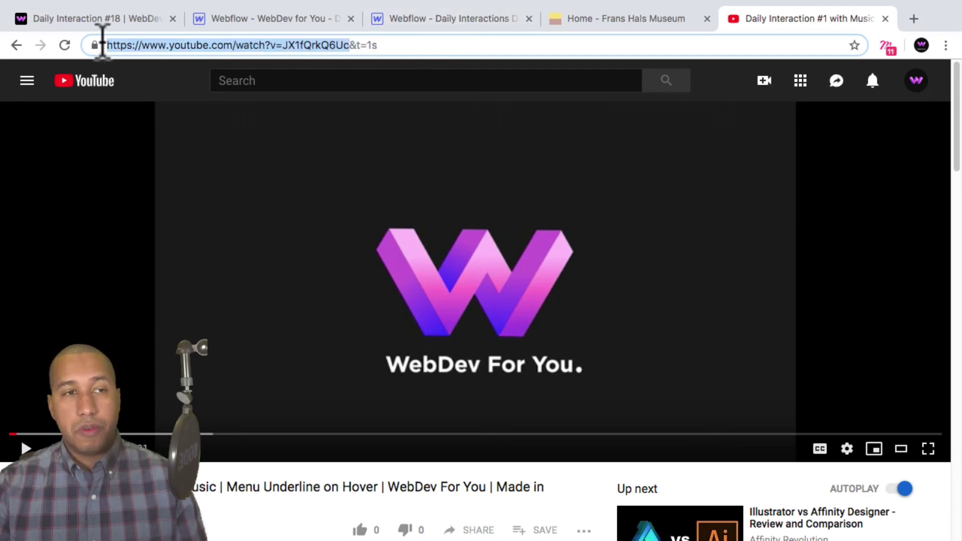
{"action": "key", "text": "super+c"}
Return to the Webflow project, paste the copied YouTube URL as the lightbox video's address and save it
{"action": "left_click", "coordinate": [462, 22]}
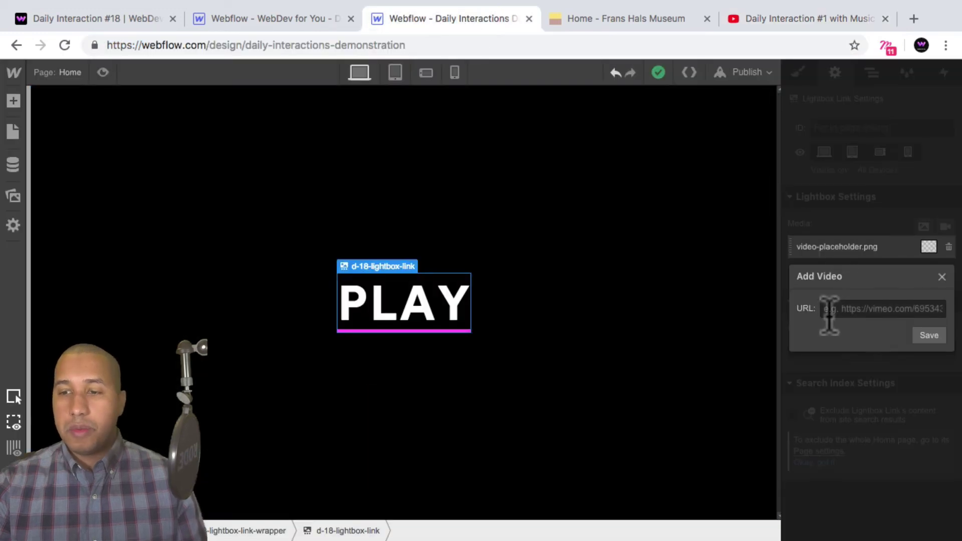
{"action": "key", "text": "super+v"}
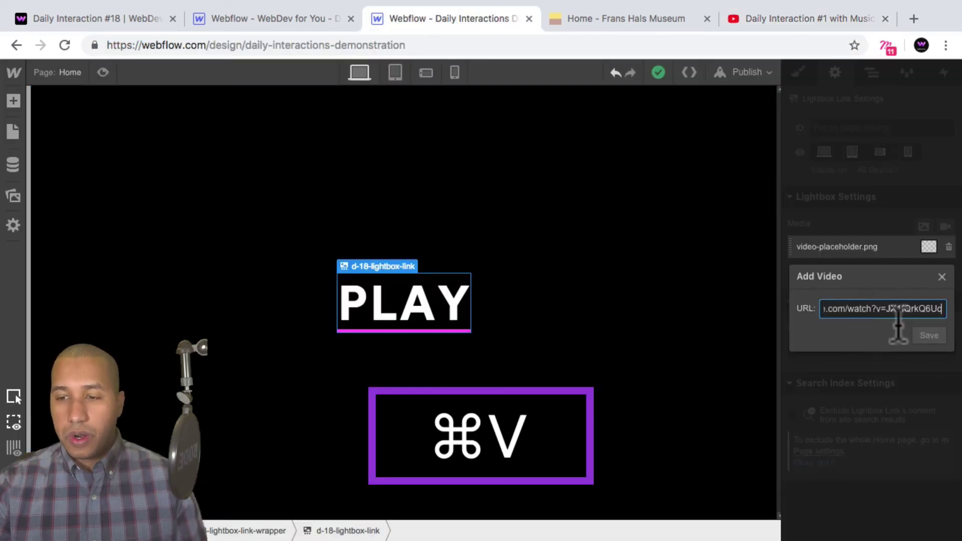
{"action": "left_click", "coordinate": [931, 336]}
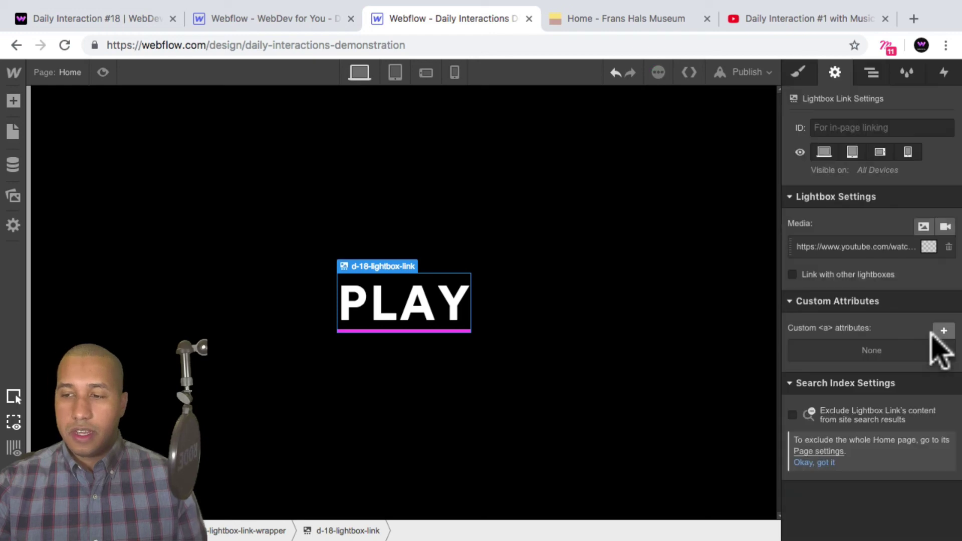
Preview the page, open the lightbox from the PLAY link, play the video, and open and close the lightbox again before leaving the preview
{"action": "left_click", "coordinate": [103, 73]}
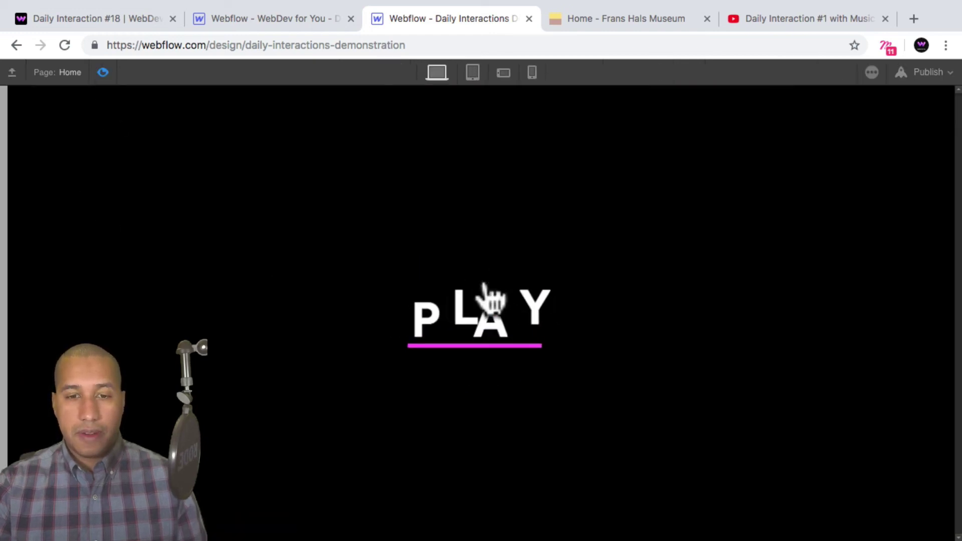
{"action": "left_click", "coordinate": [496, 323]}
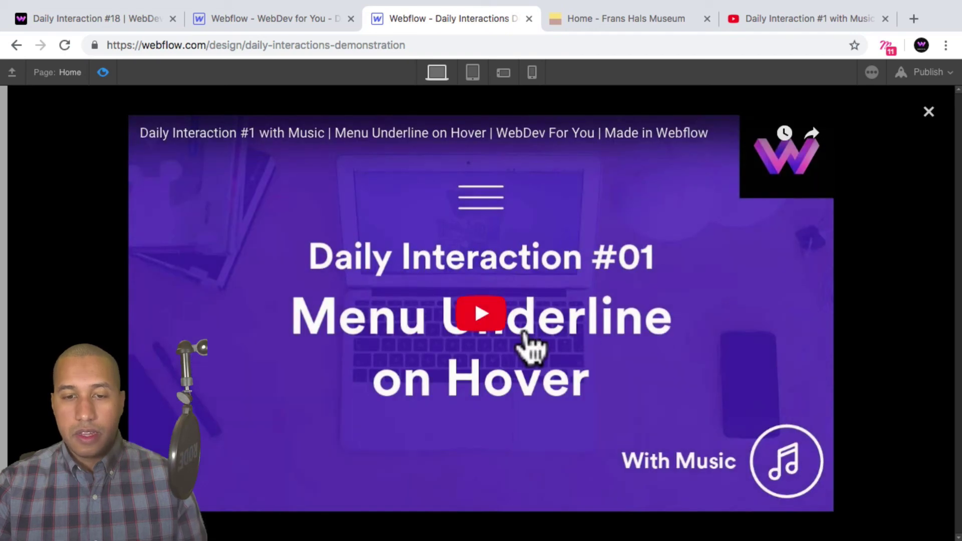
{"action": "left_click", "coordinate": [526, 346]}
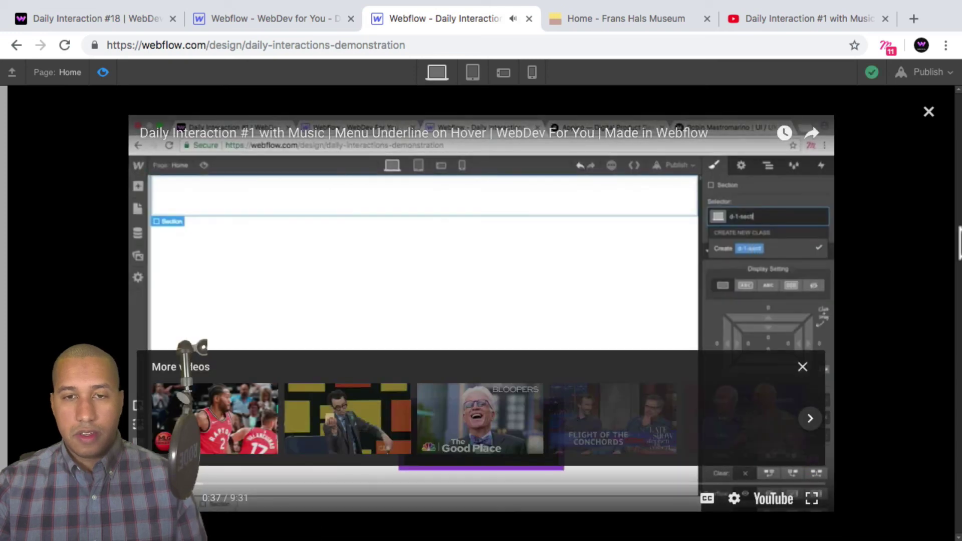
{"action": "left_click", "coordinate": [929, 112]}
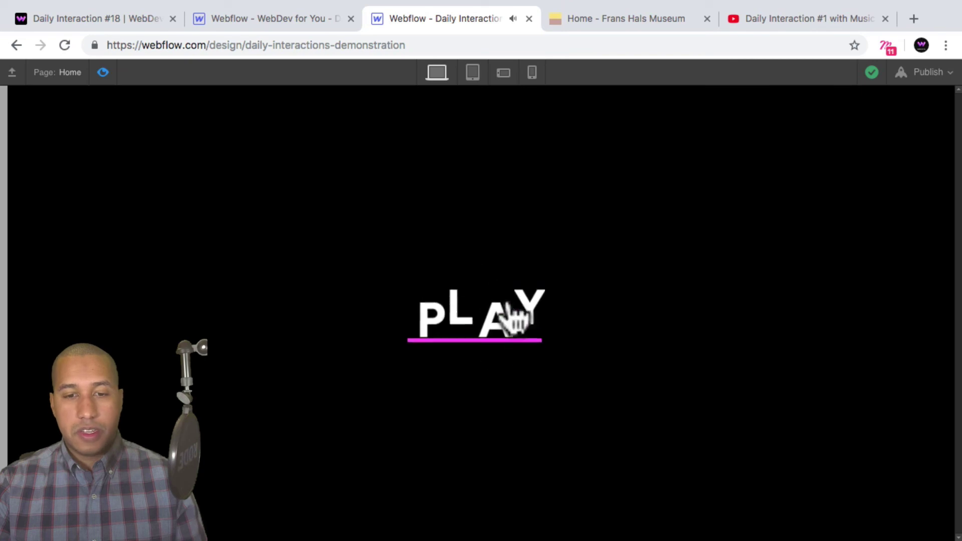
{"action": "left_click", "coordinate": [504, 333]}
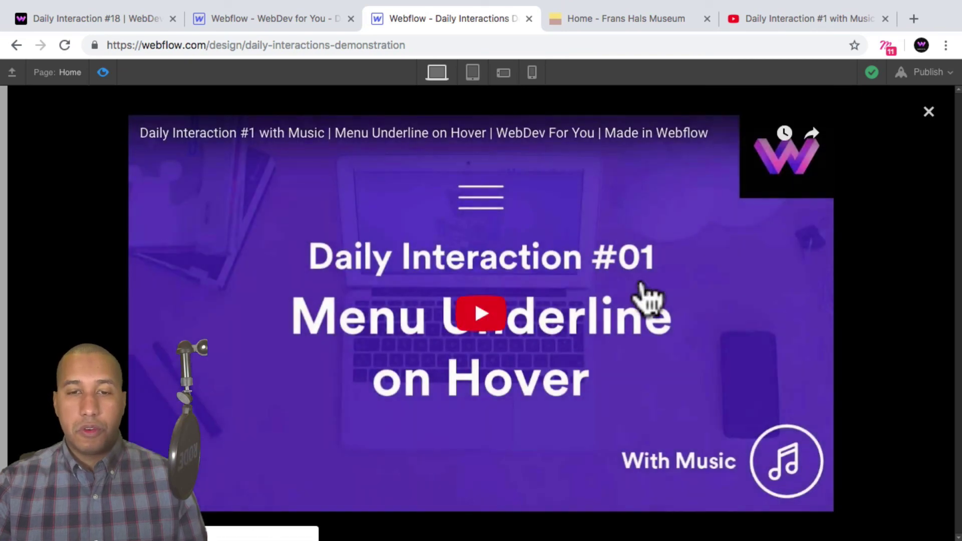
{"action": "left_click", "coordinate": [929, 111]}
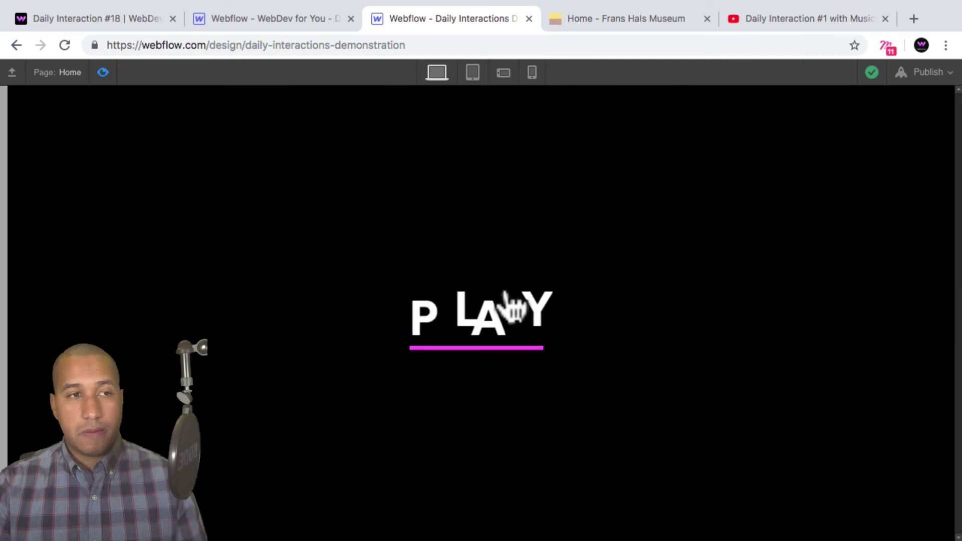
{"action": "left_click", "coordinate": [103, 72]}
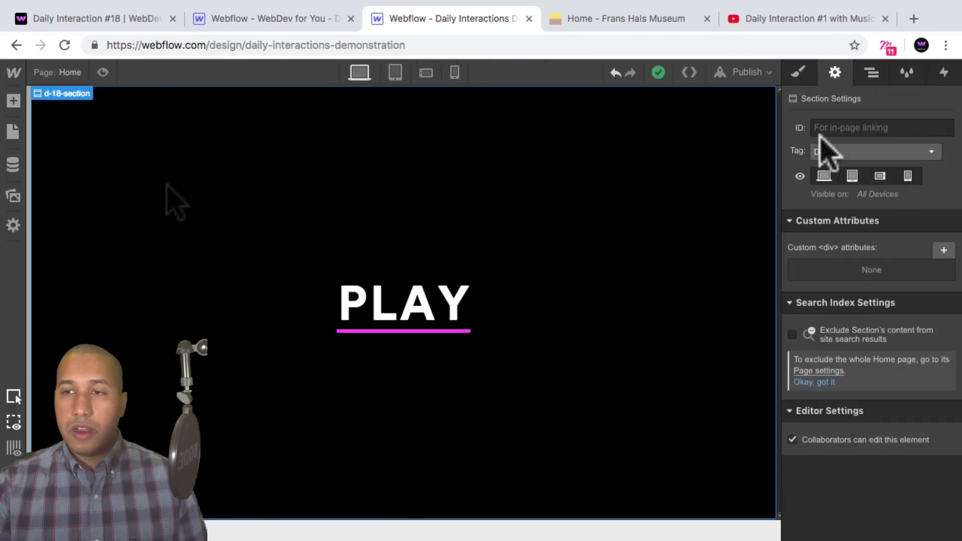
{"action": "left_click", "coordinate": [799, 74]}
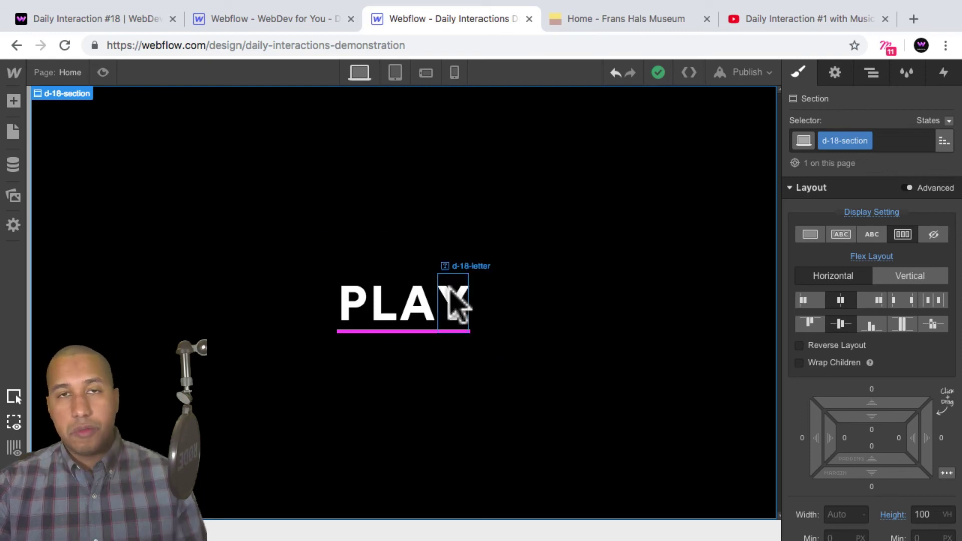
{"action": "left_click", "coordinate": [424, 311]}
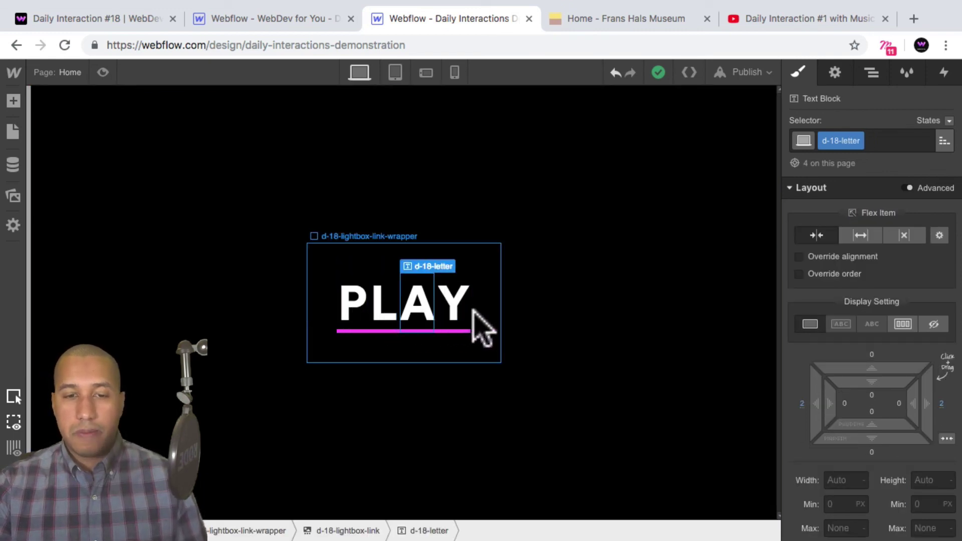
{"action": "left_click", "coordinate": [477, 326]}
{"action": "left_click", "coordinate": [460, 323]}
{"action": "left_click", "coordinate": [155, 147]}
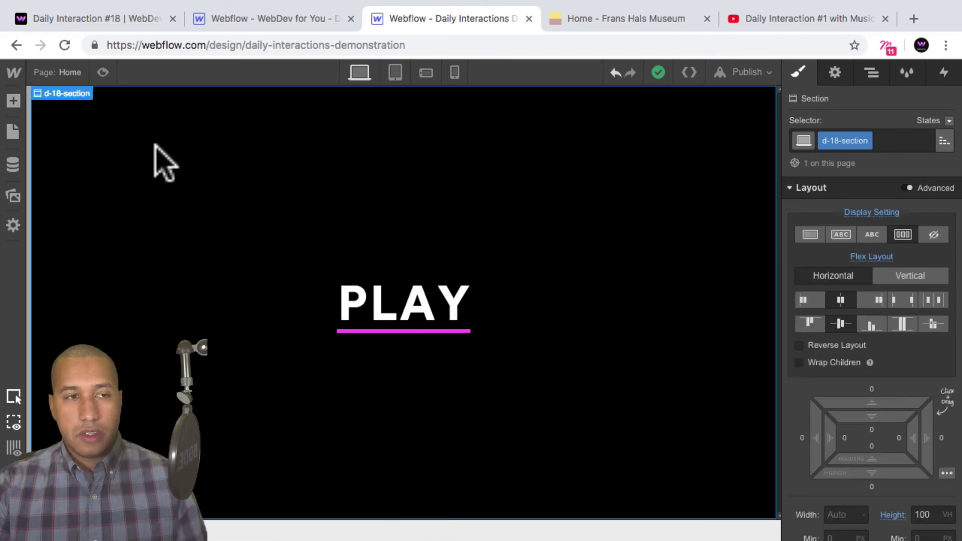
Switch to the published Daily Interaction #18 demo page to compare its play link animation
{"action": "left_click", "coordinate": [125, 21]}
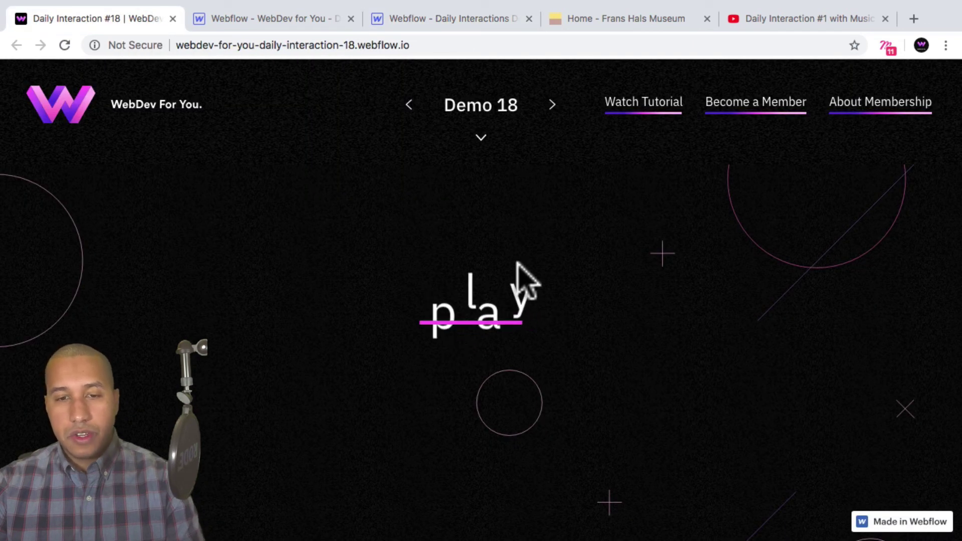